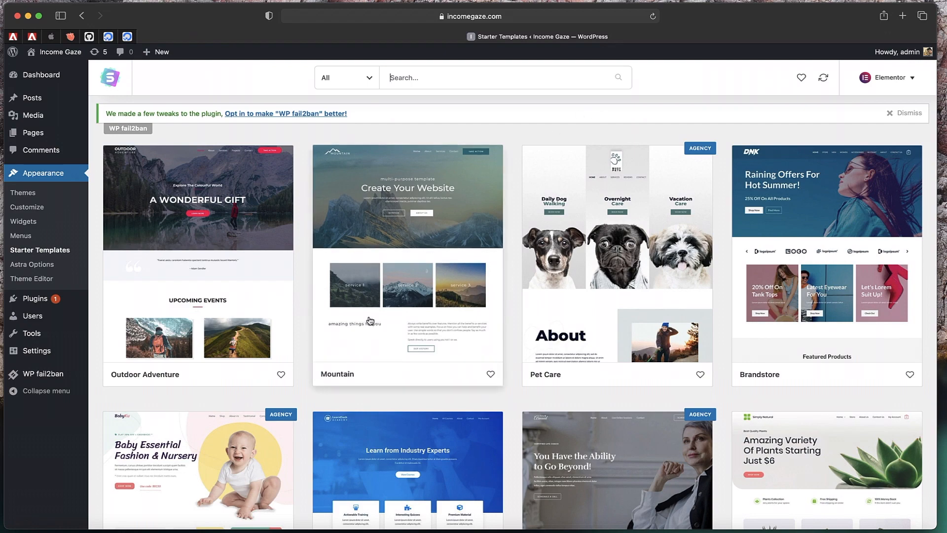
# Open the preview of the Mountain template in Astra's Starter Templates
pyautogui.click(370, 320)
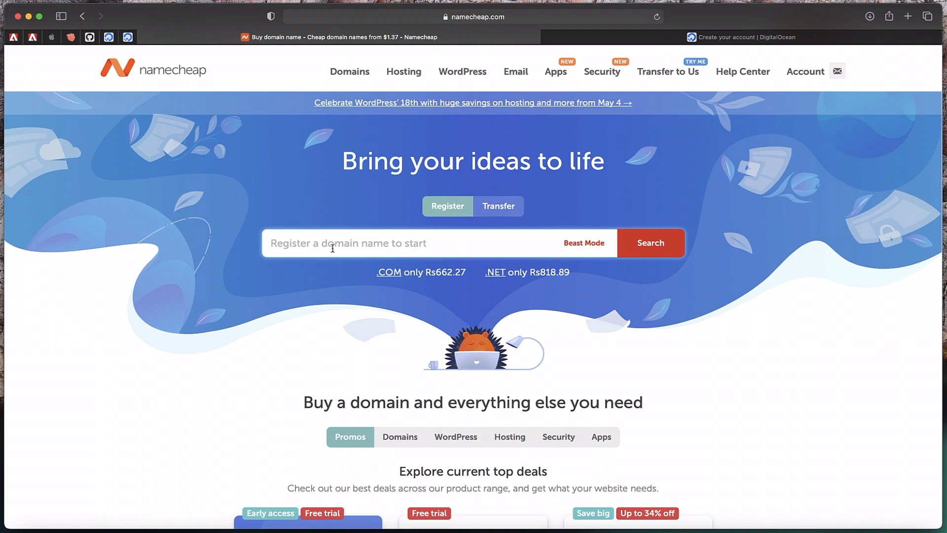
# Search Namecheap for domains matching 'incomegaze'
pyautogui.write('income')
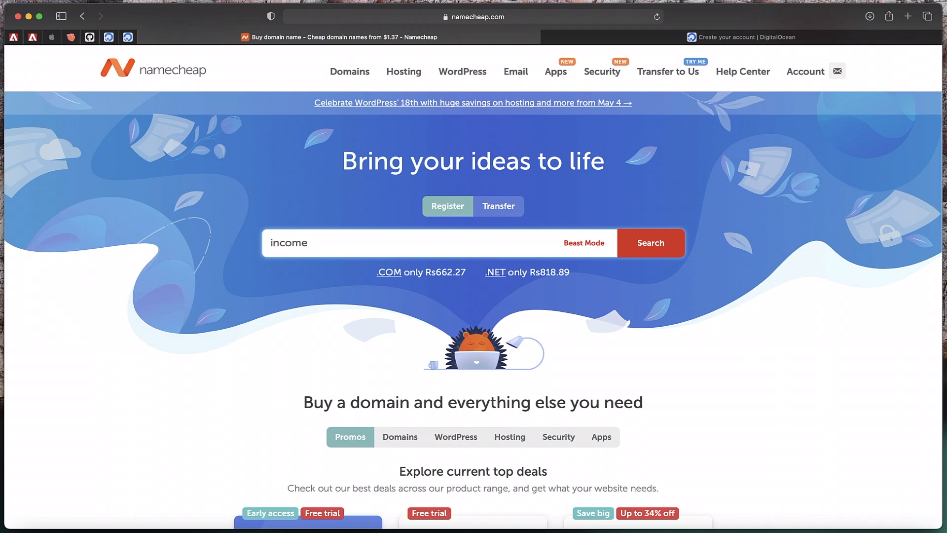
pyautogui.write('gaze')
pyautogui.click(667, 245)
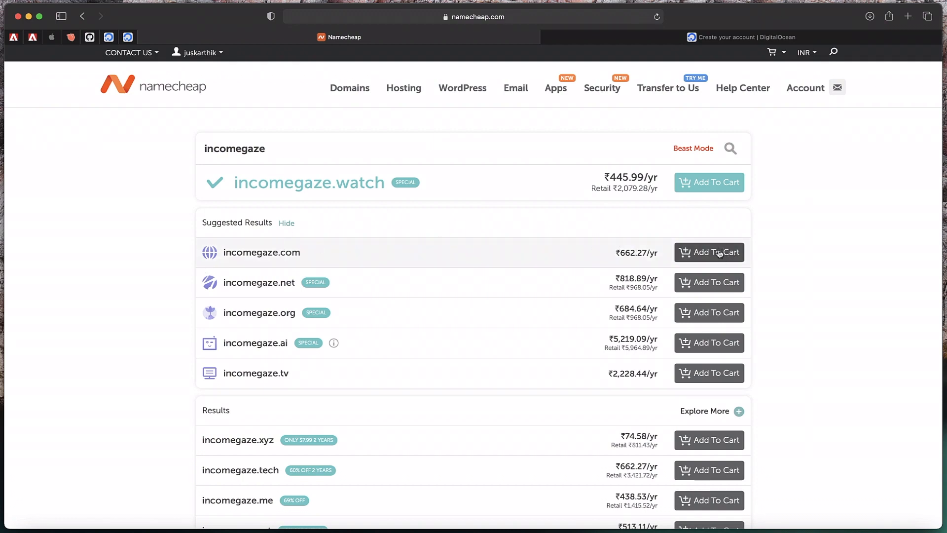
# Add incomegaze.com to the cart and view the cart item
pyautogui.doubleClick(268, 253)
pyautogui.click(710, 252)
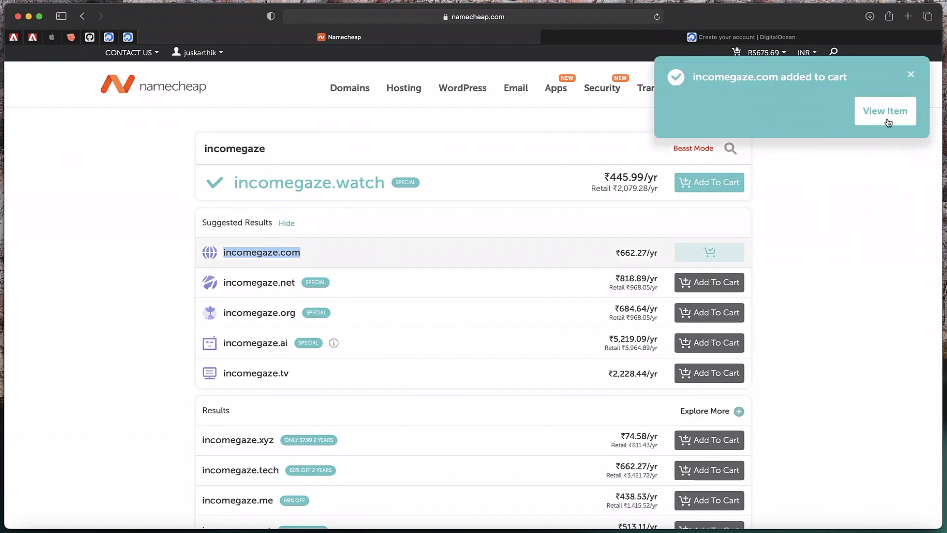
pyautogui.click(885, 111)
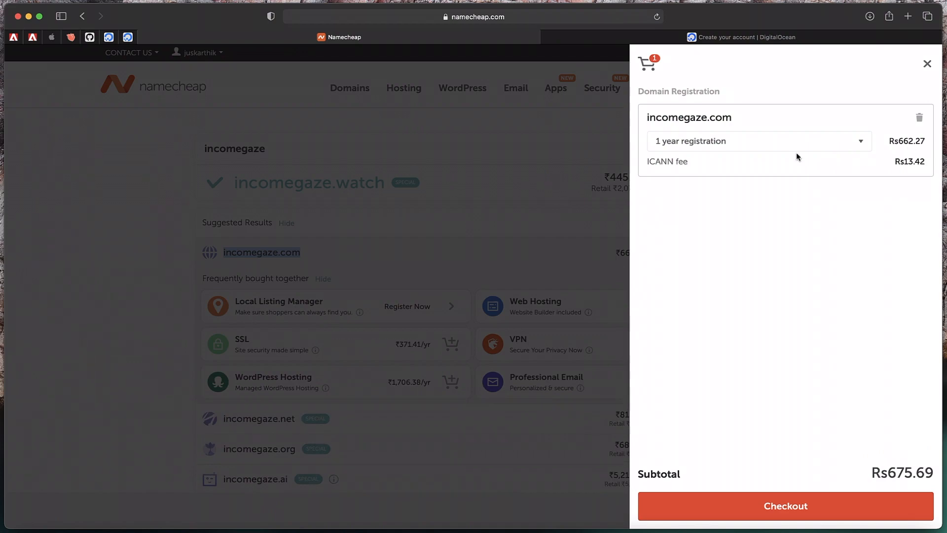
# Keep the 1-year registration, check out, and confirm the Rs675.69 order
pyautogui.click(855, 147)
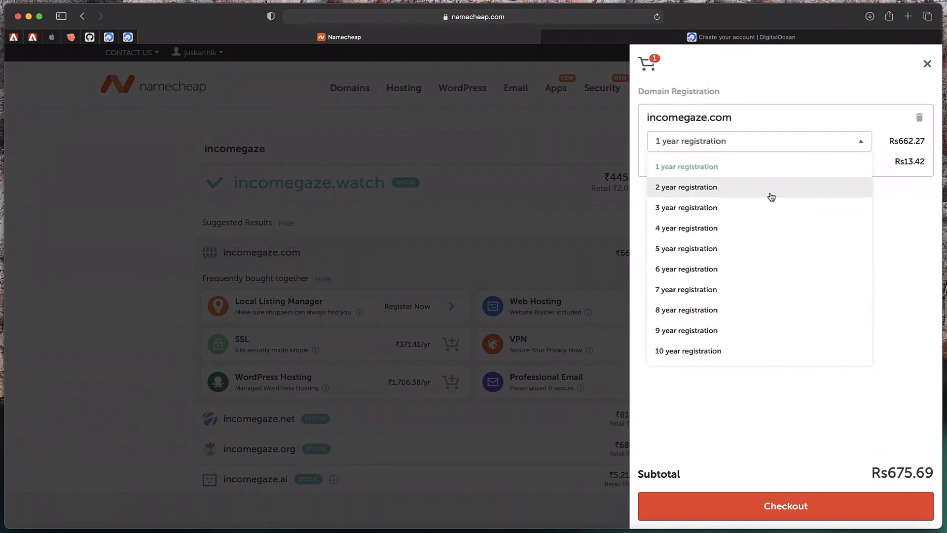
pyautogui.click(824, 168)
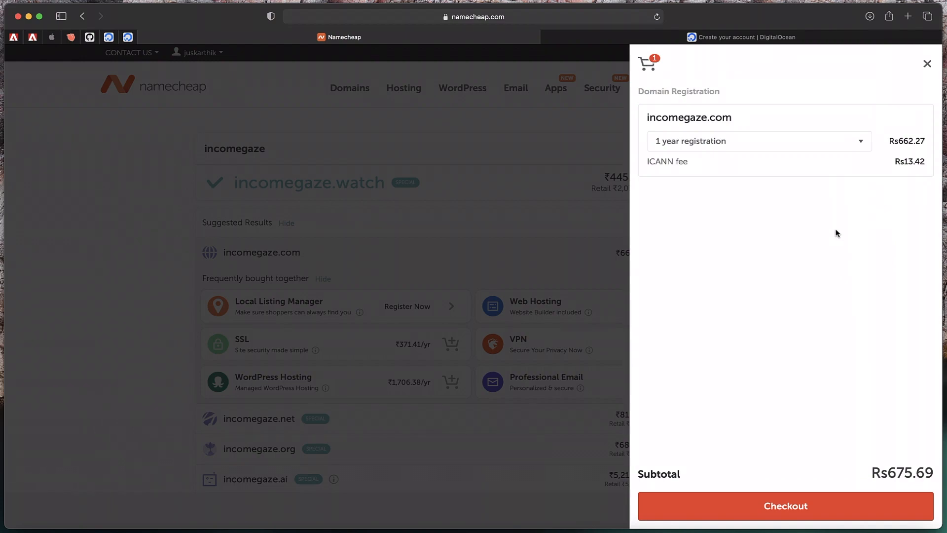
pyautogui.click(832, 147)
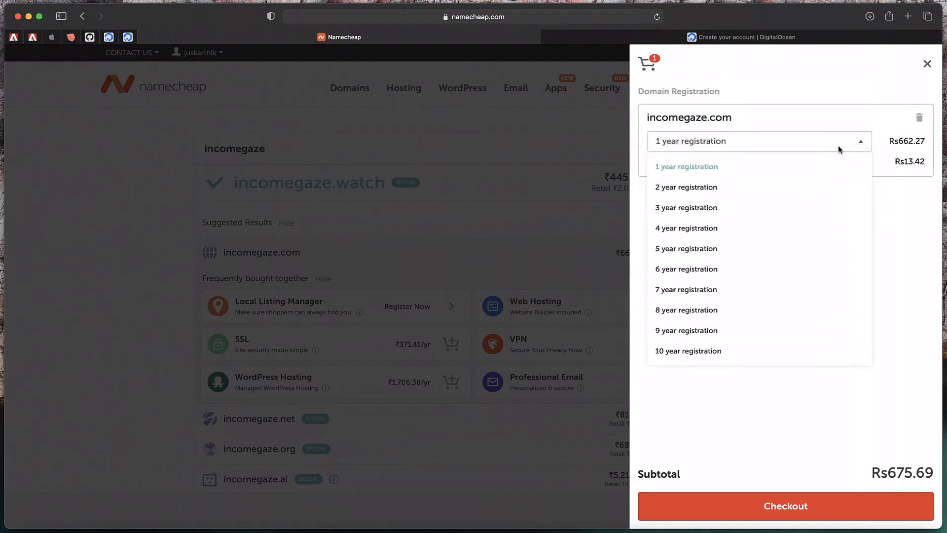
pyautogui.click(917, 237)
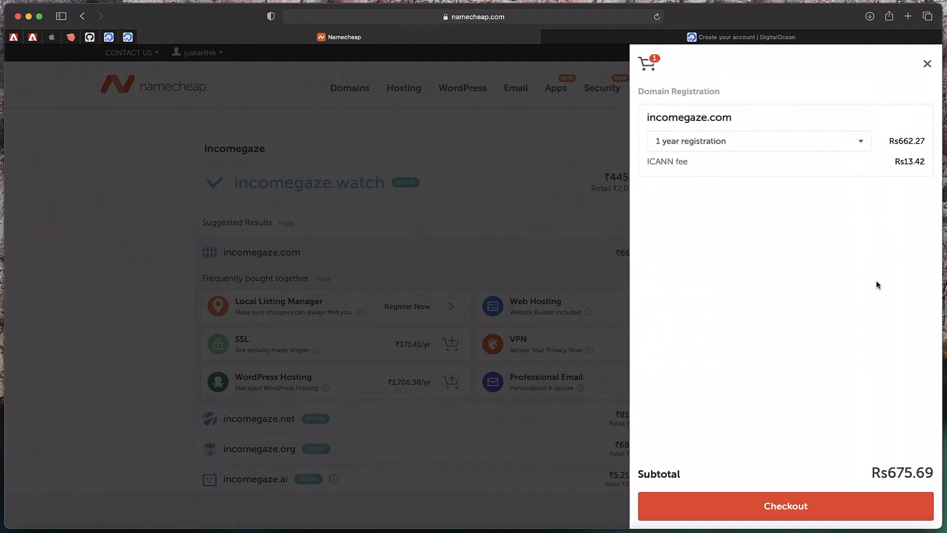
pyautogui.click(793, 504)
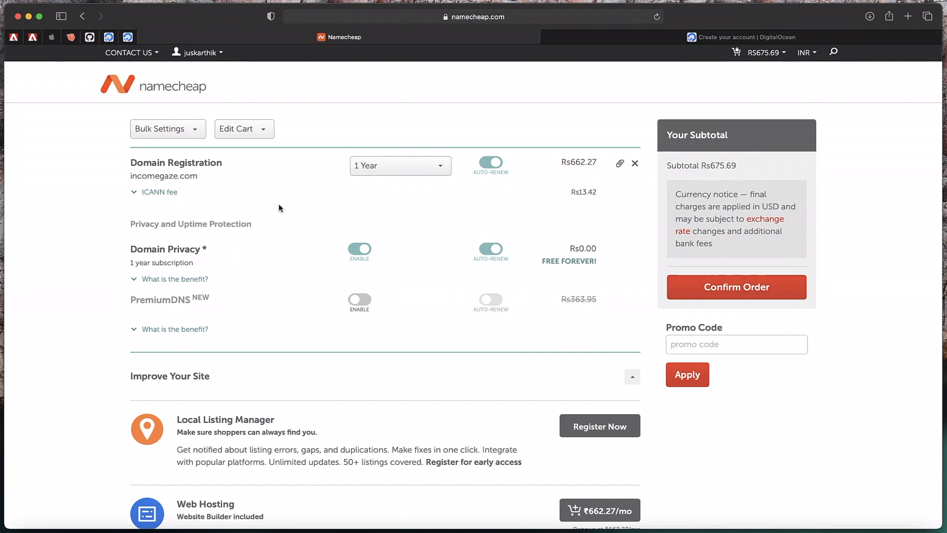
pyautogui.click(752, 295)
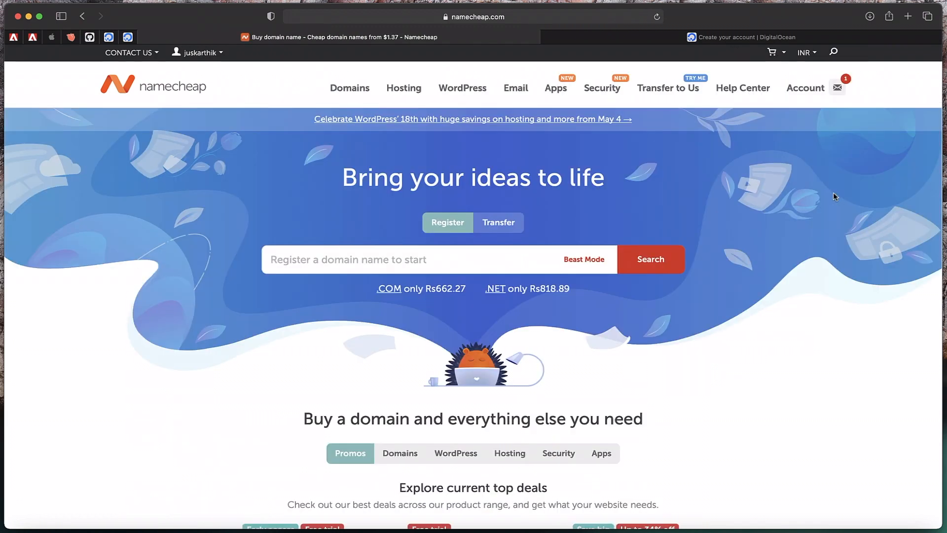
# Open incomegaze.com's management details from the Domain List and review its nameserver setting
pyautogui.moveTo(810, 94)
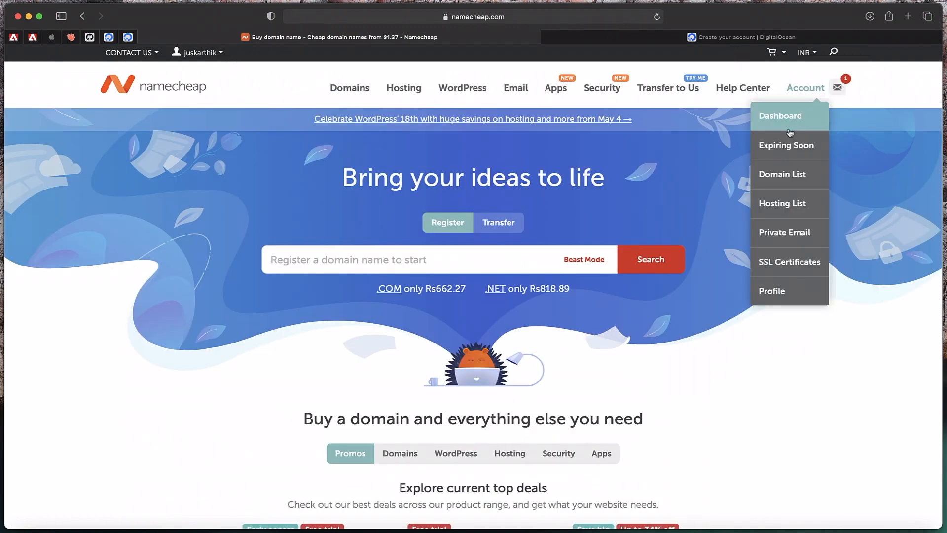
pyautogui.click(788, 174)
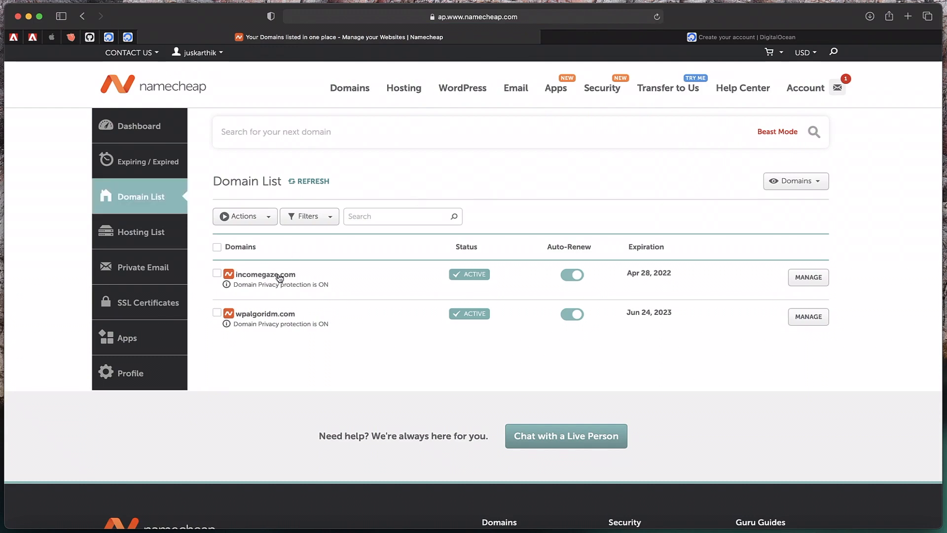
pyautogui.click(808, 278)
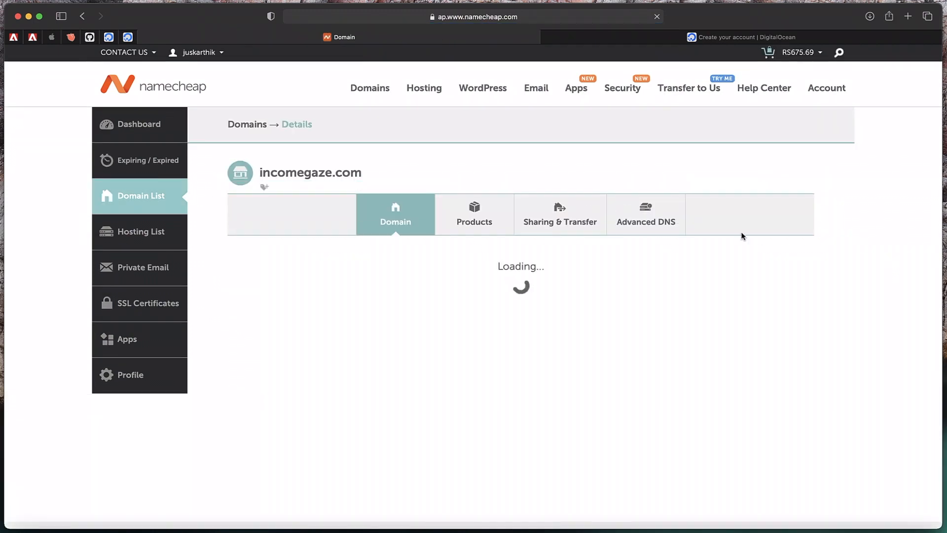
pyautogui.scroll(-1, 555, 306)
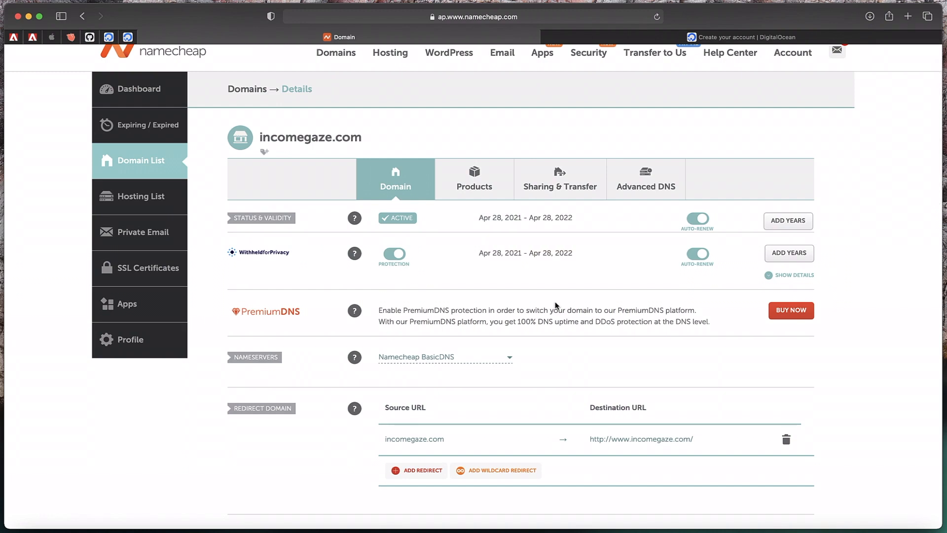
pyautogui.click(705, 39)
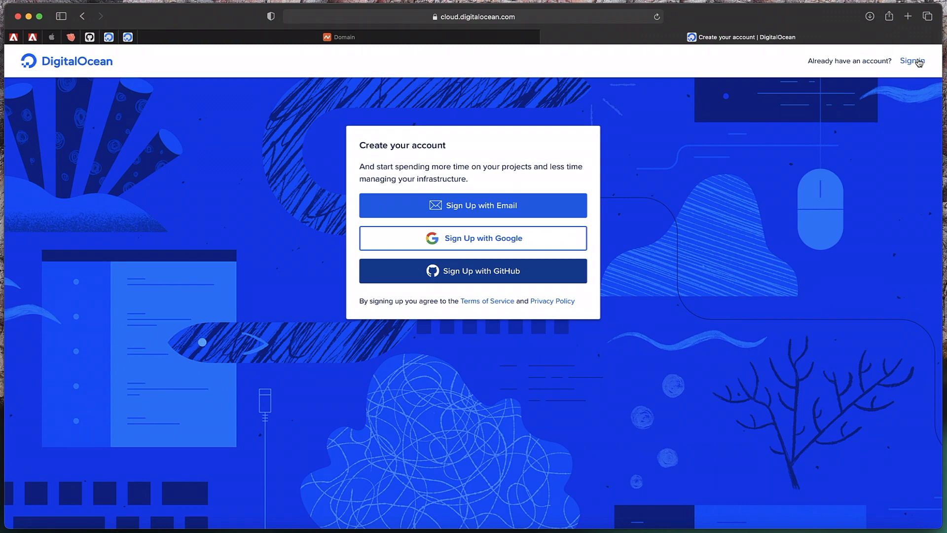
# Sign in and create the 'Income Gaze' project for a website or blog
pyautogui.click(912, 61)
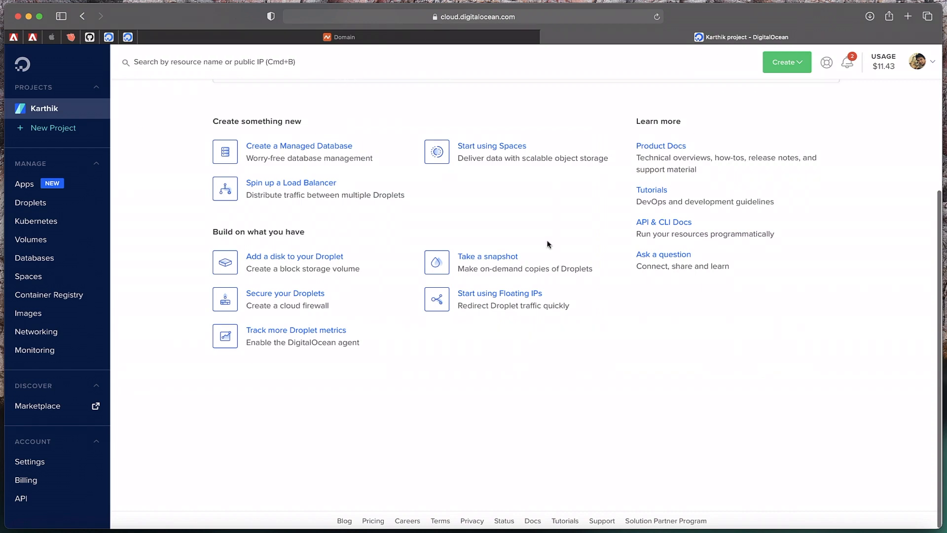
pyautogui.click(55, 130)
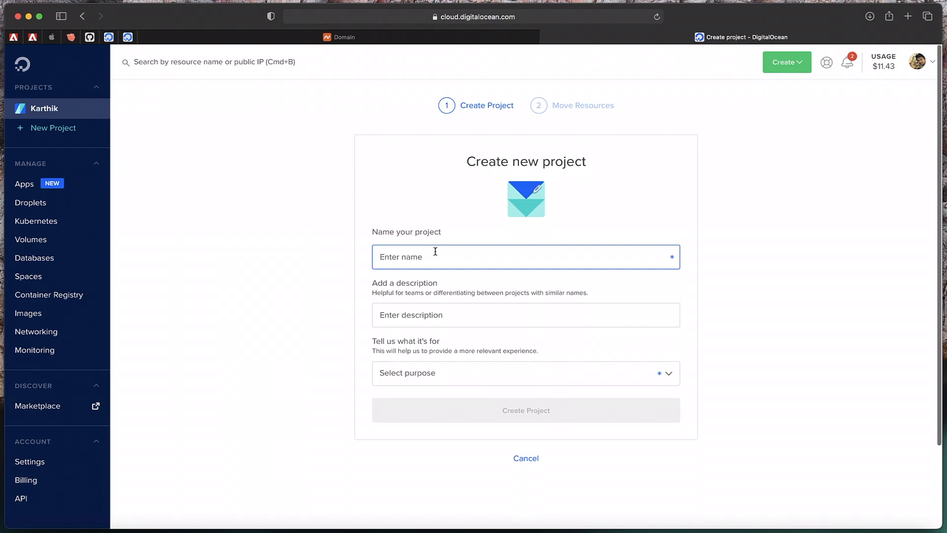
pyautogui.write('Income Gaze')
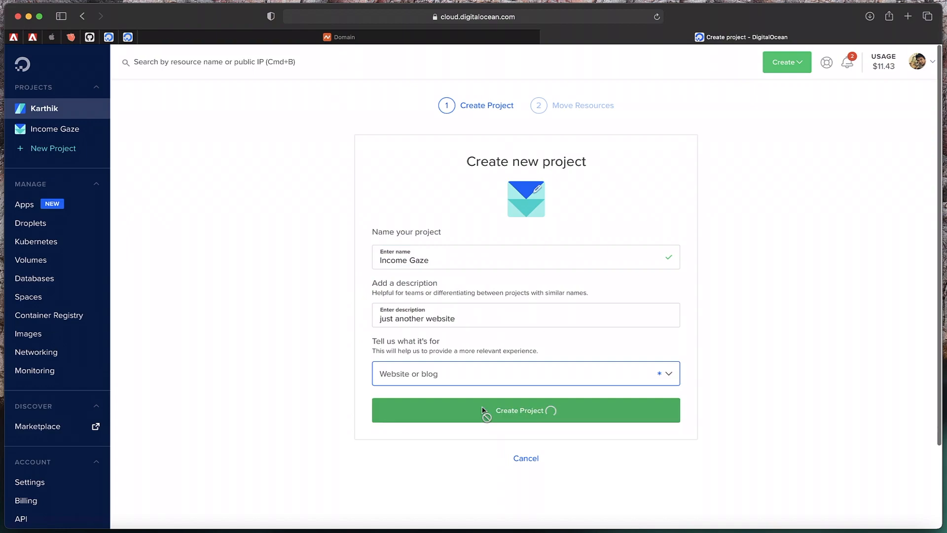
pyautogui.click(491, 408)
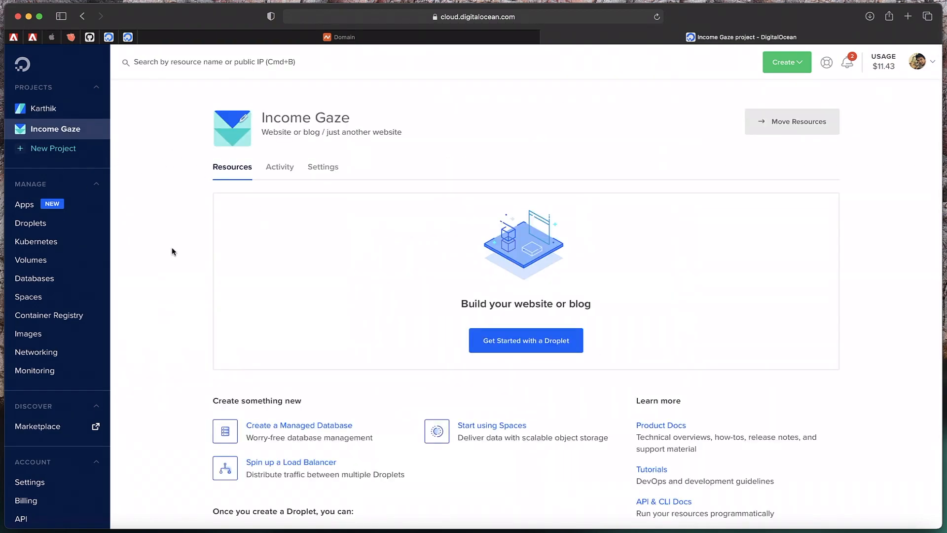
pyautogui.scroll(-2, 185, 313)
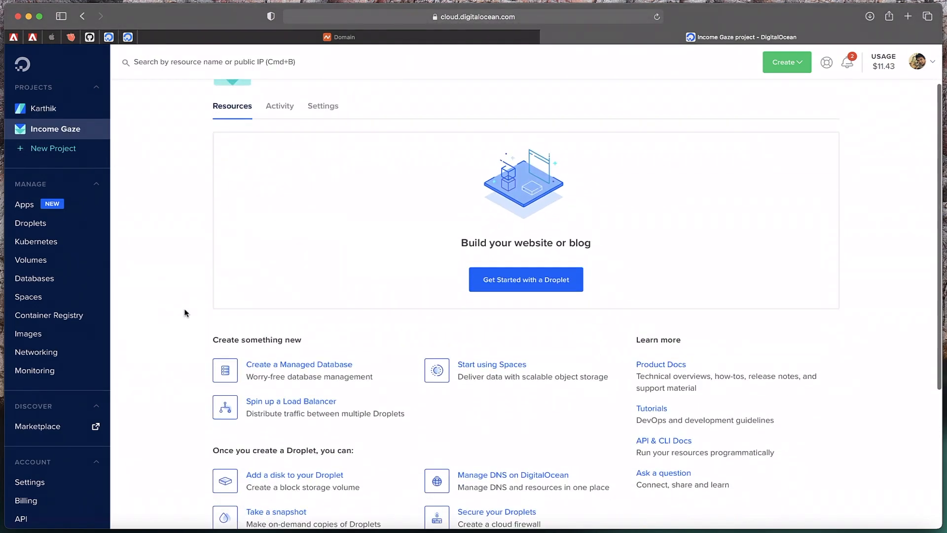
# Start a droplet using the WordPress on Ubuntu 20.04 Marketplace image
pyautogui.click(547, 278)
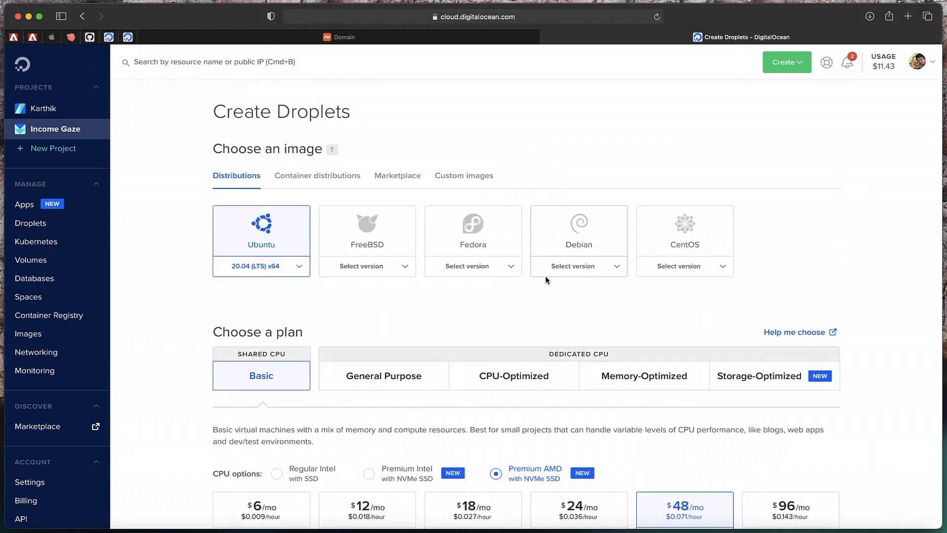
pyautogui.click(401, 180)
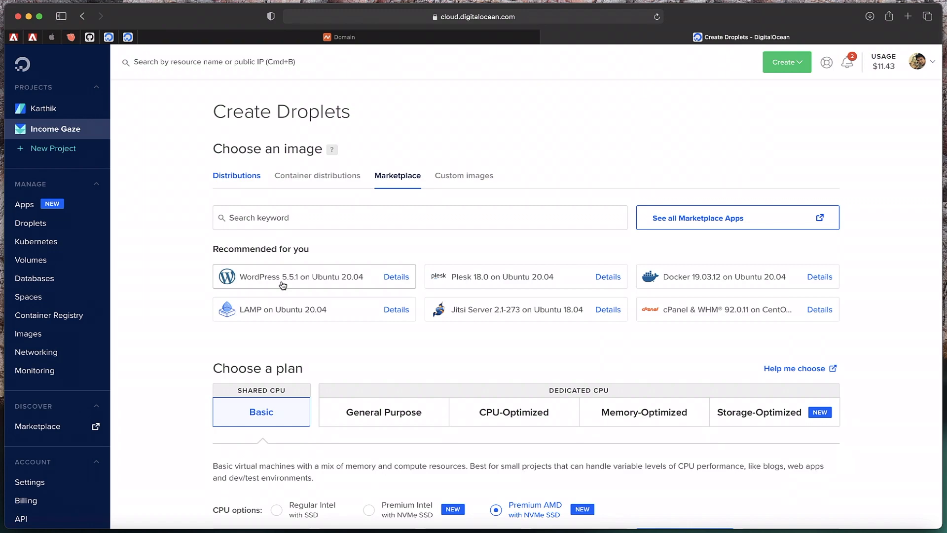
pyautogui.click(282, 284)
pyautogui.scroll(-6, 298, 356)
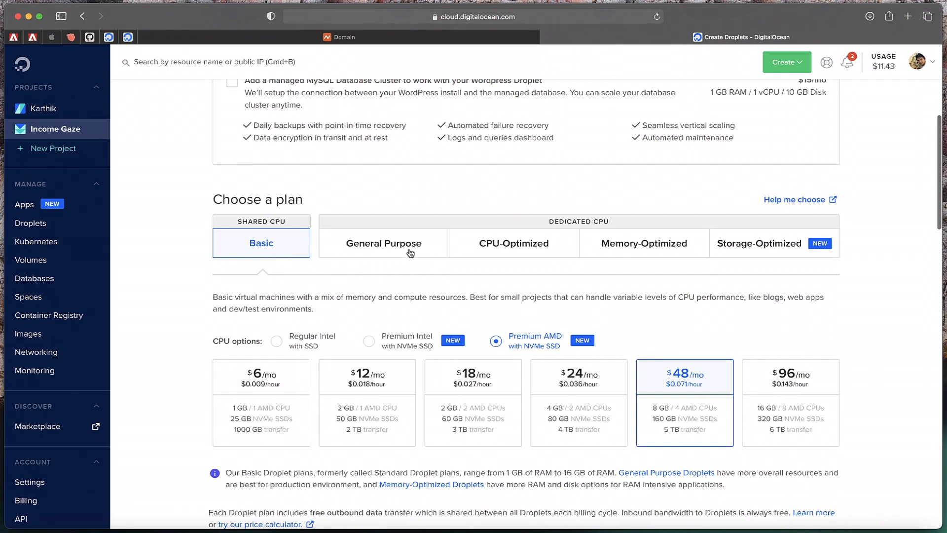
# Compare the plan types, then pick the Basic shared-CPU $6/mo plan
pyautogui.click(409, 253)
pyautogui.click(506, 244)
pyautogui.click(584, 243)
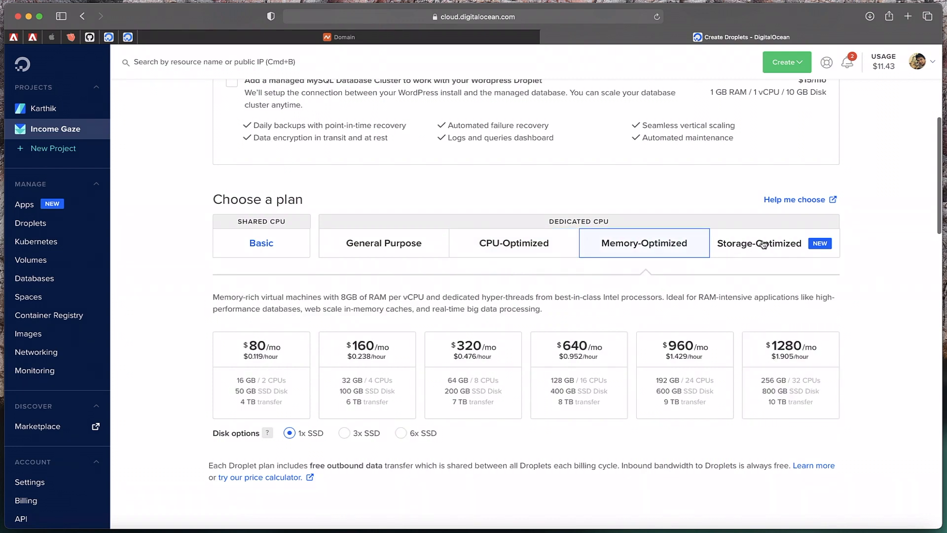
pyautogui.click(269, 250)
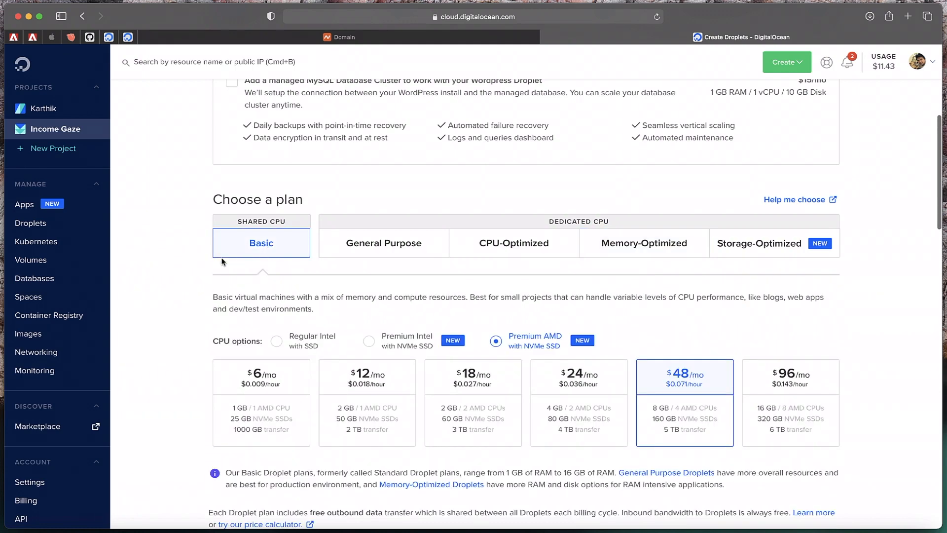
pyautogui.scroll(-3, 189, 347)
pyautogui.click(253, 324)
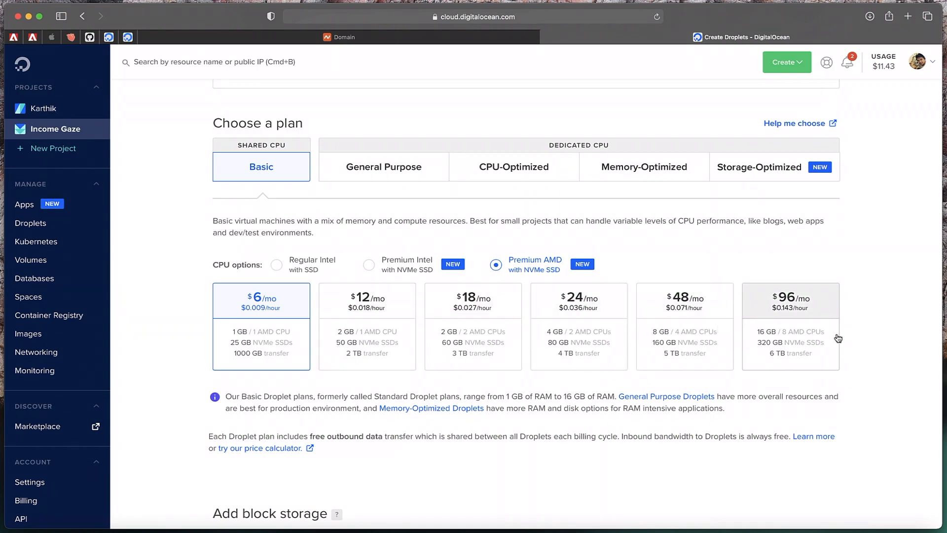
# Choose the San Francisco datacenter region for the droplet
pyautogui.scroll(2, 722, 244)
pyautogui.scroll(-3, 722, 244)
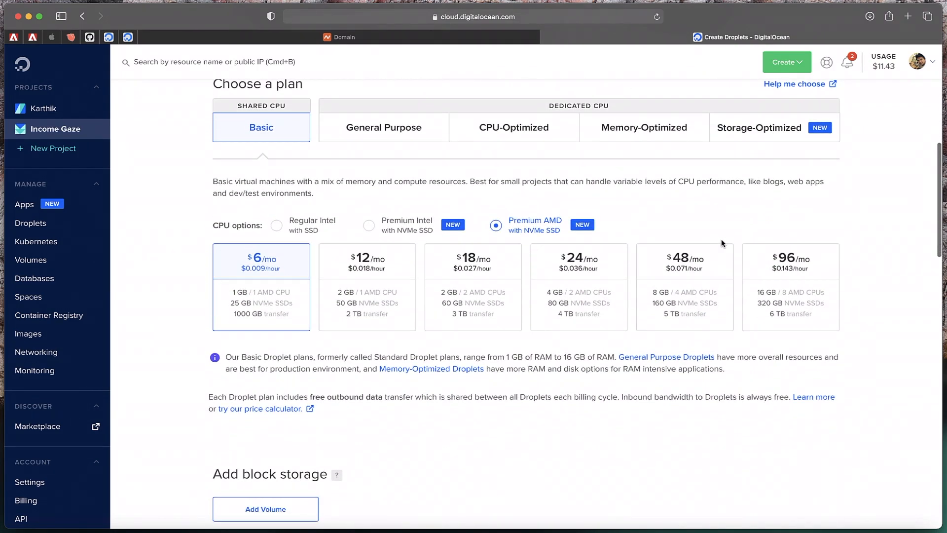
pyautogui.scroll(-3, 265, 316)
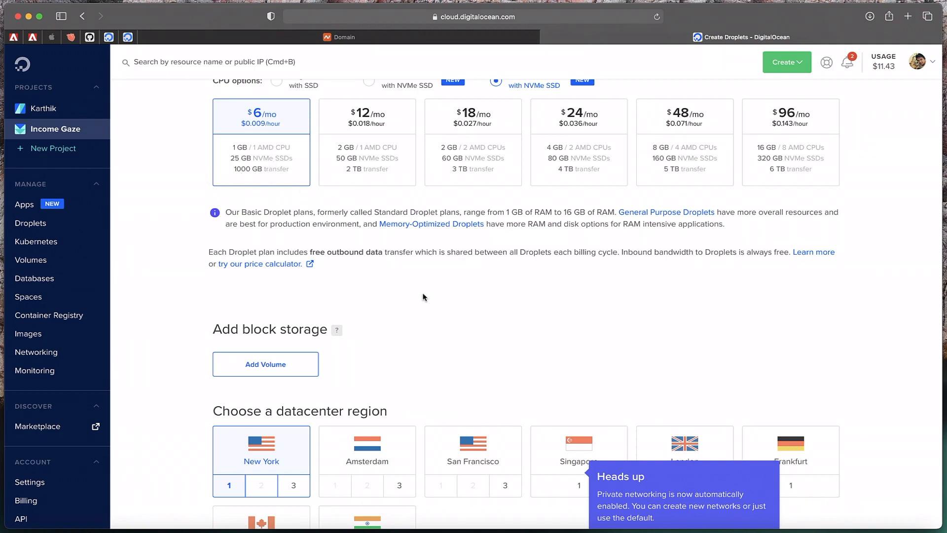
pyautogui.scroll(-5, 423, 296)
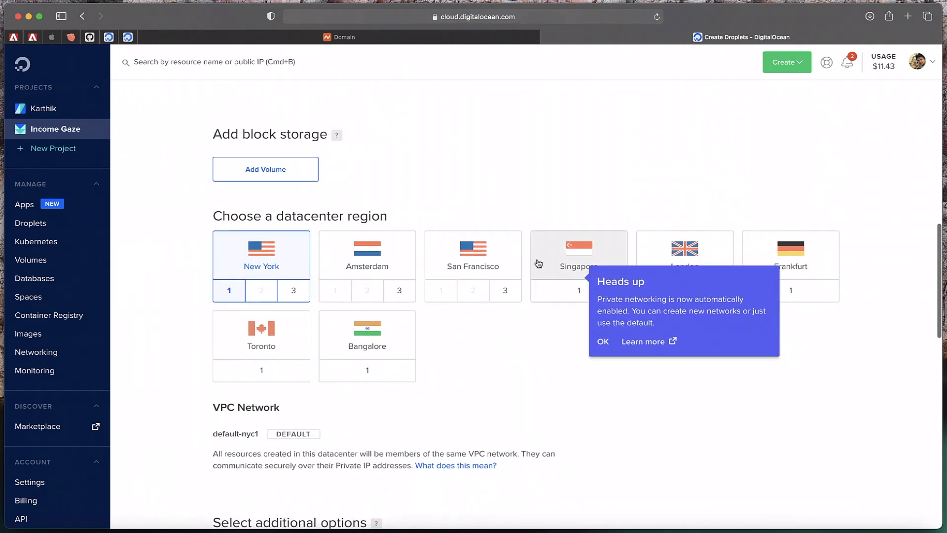
pyautogui.scroll(-2, 580, 371)
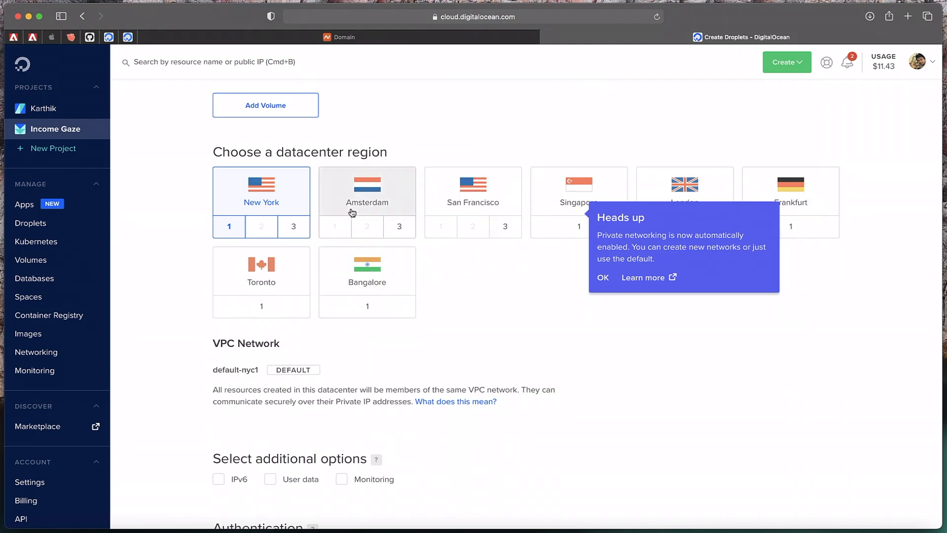
pyautogui.click(495, 193)
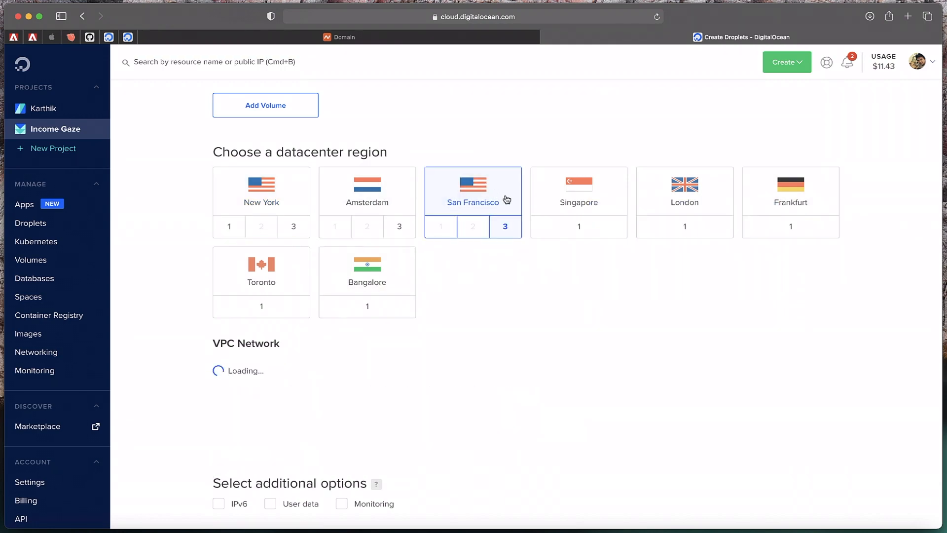
pyautogui.scroll(-3, 511, 306)
# Replace the default droplet hostname with income-gaze-website
pyautogui.scroll(-5, 510, 306)
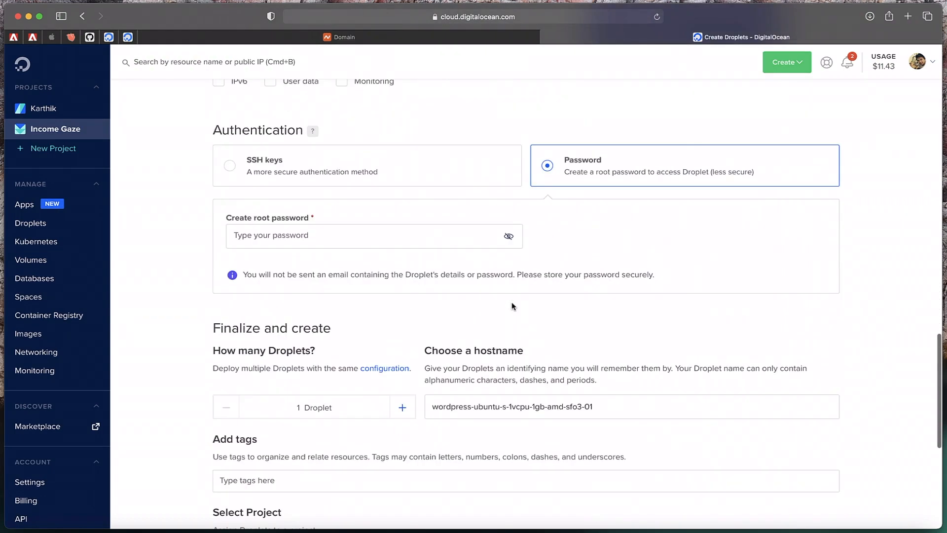
pyautogui.scroll(2, 320, 241)
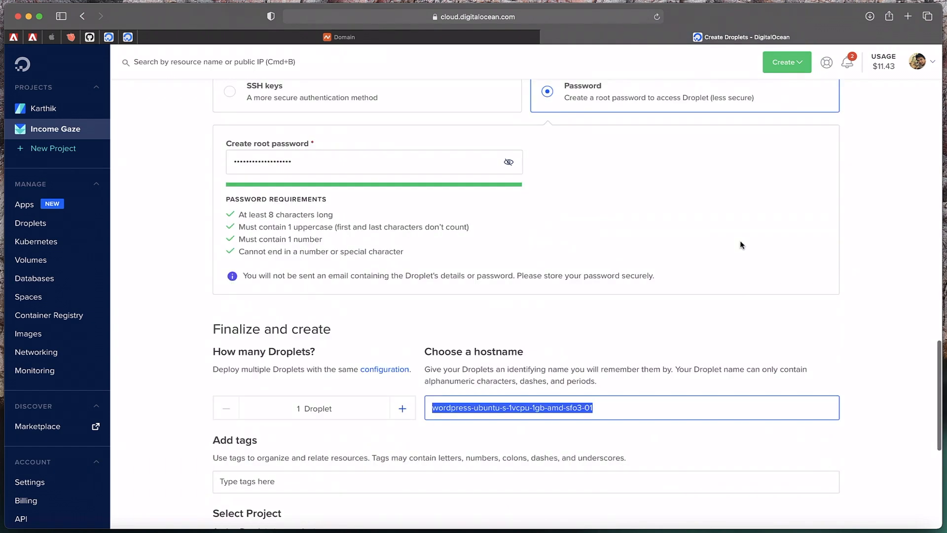
pyautogui.tripleClick(316, 275)
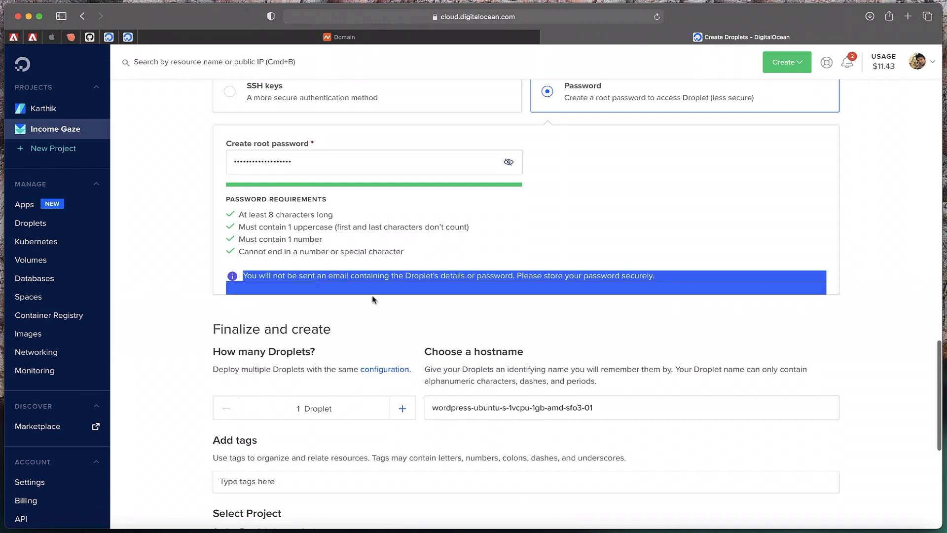
pyautogui.click(395, 330)
pyautogui.scroll(-3, 396, 331)
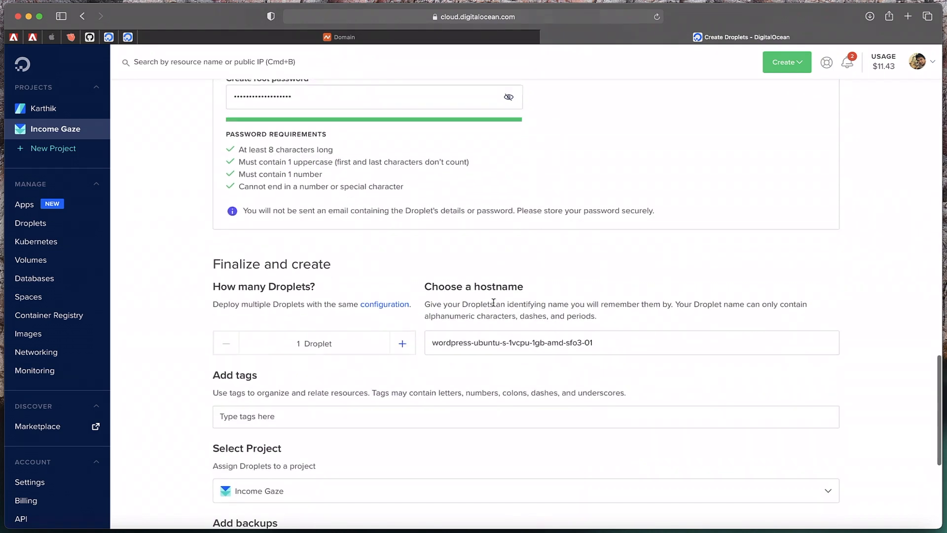
pyautogui.click(538, 342)
pyautogui.press('super+a')
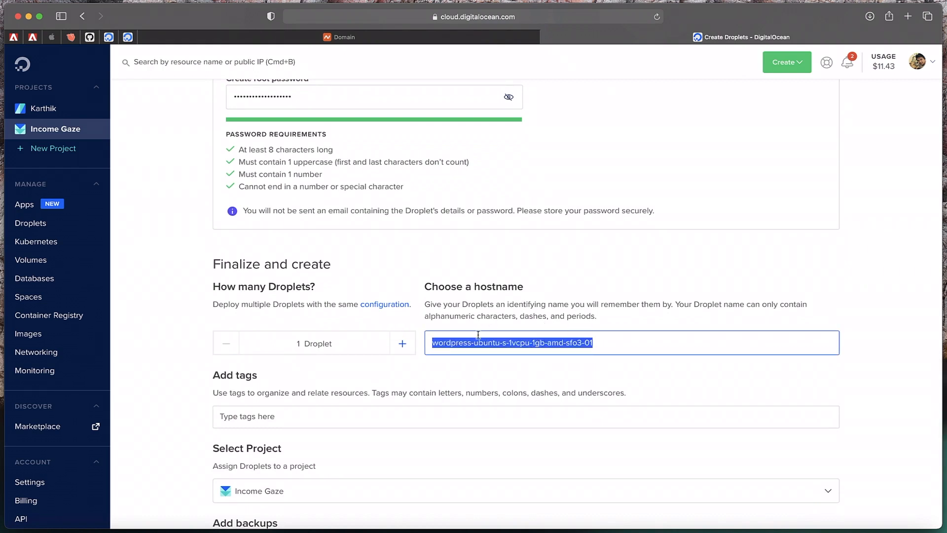
pyautogui.write('wordpre')
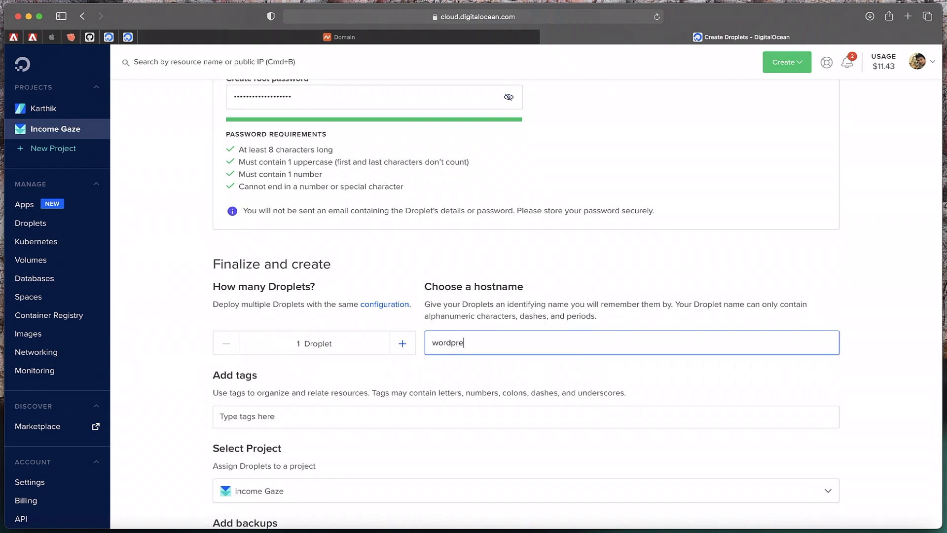
pyautogui.press('super+a')
pyautogui.write('income-gaze-website')
# Create the income-gaze-website droplet
pyautogui.scroll(-5, 363, 418)
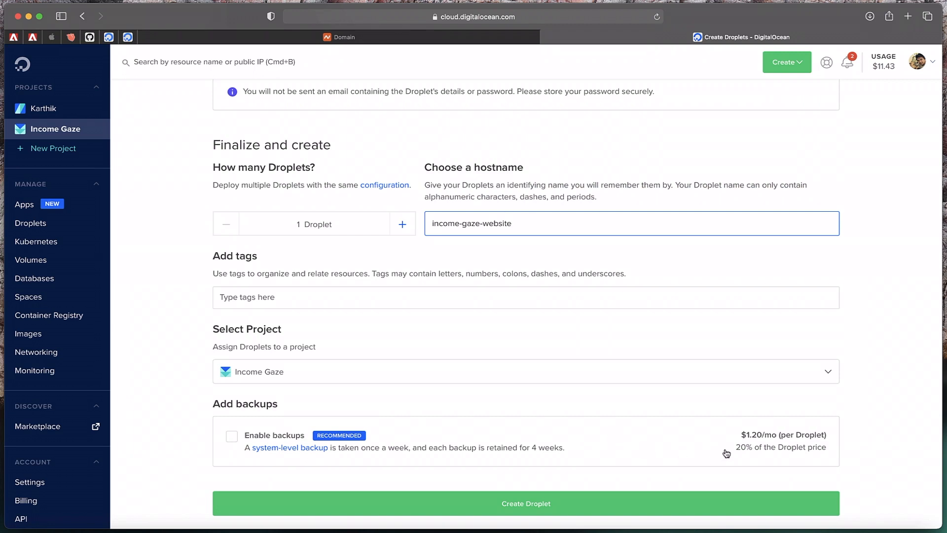
pyautogui.scroll(-3, 485, 423)
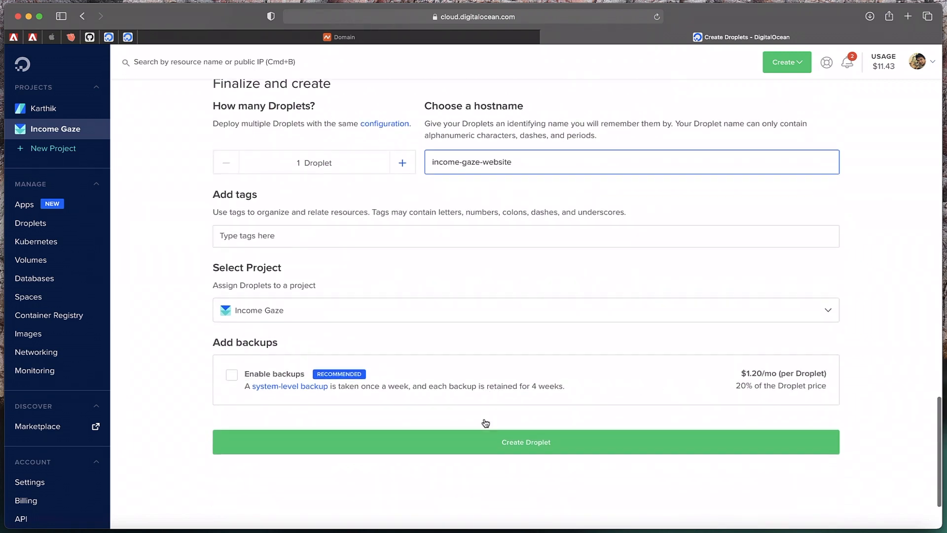
pyautogui.click(514, 443)
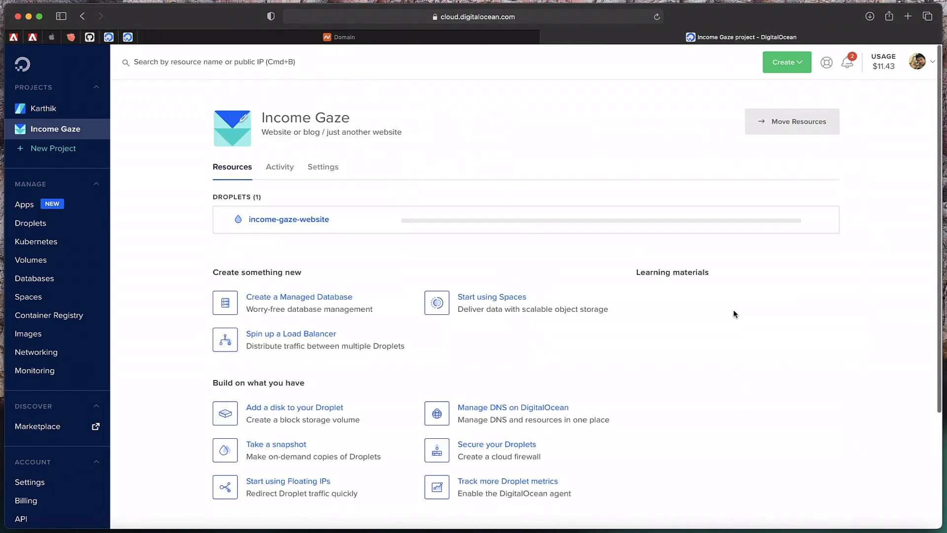
pyautogui.scroll(-3, 579, 174)
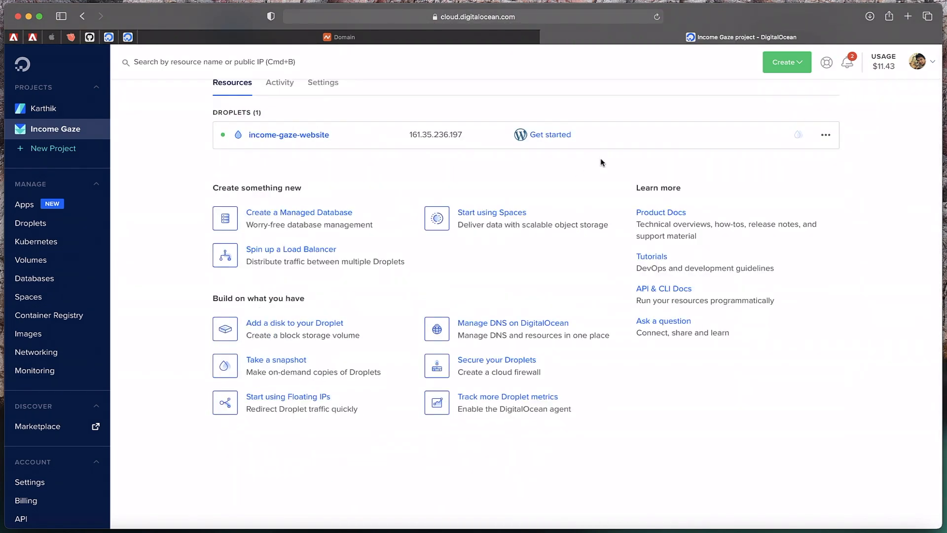
pyautogui.click(366, 42)
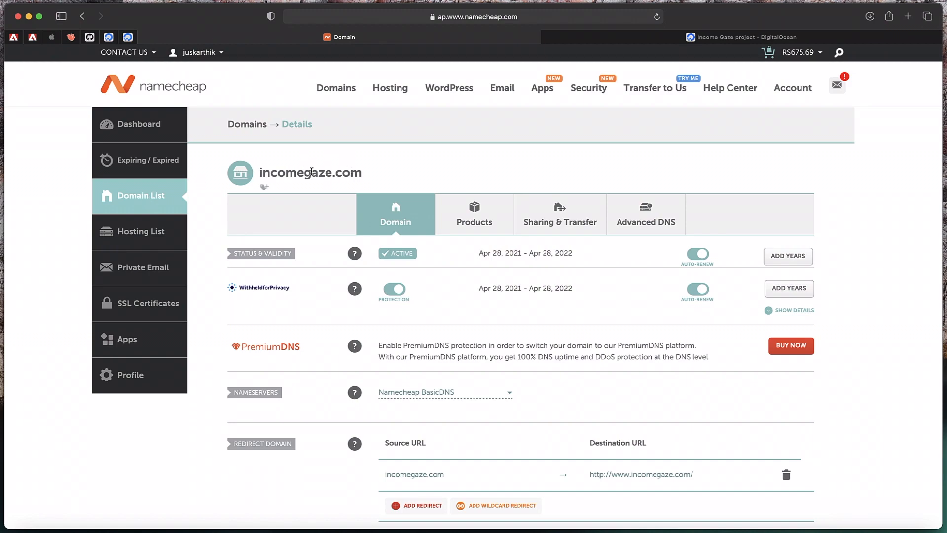
# Switch incomegaze.com's nameserver type to Custom DNS
pyautogui.doubleClick(311, 172)
pyautogui.click(311, 172)
pyautogui.scroll(-3, 248, 252)
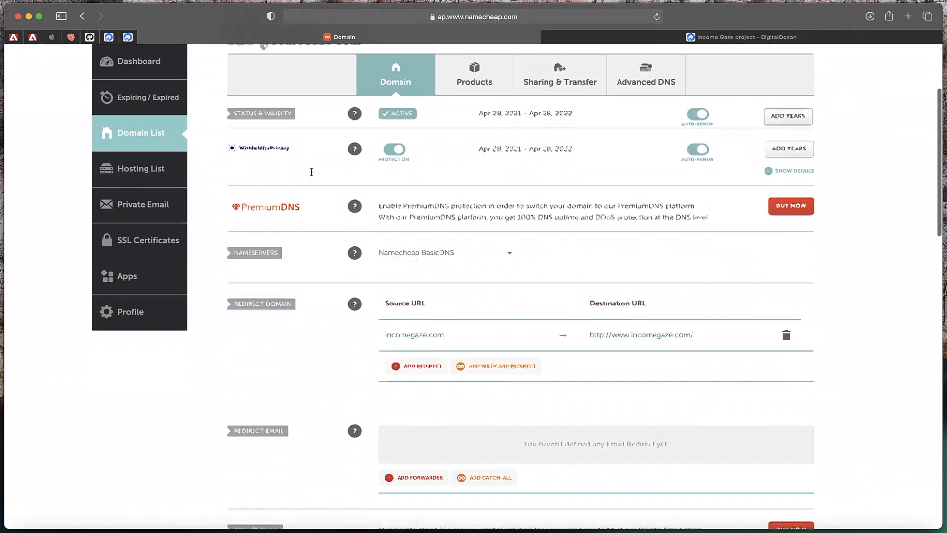
pyautogui.doubleClick(255, 247)
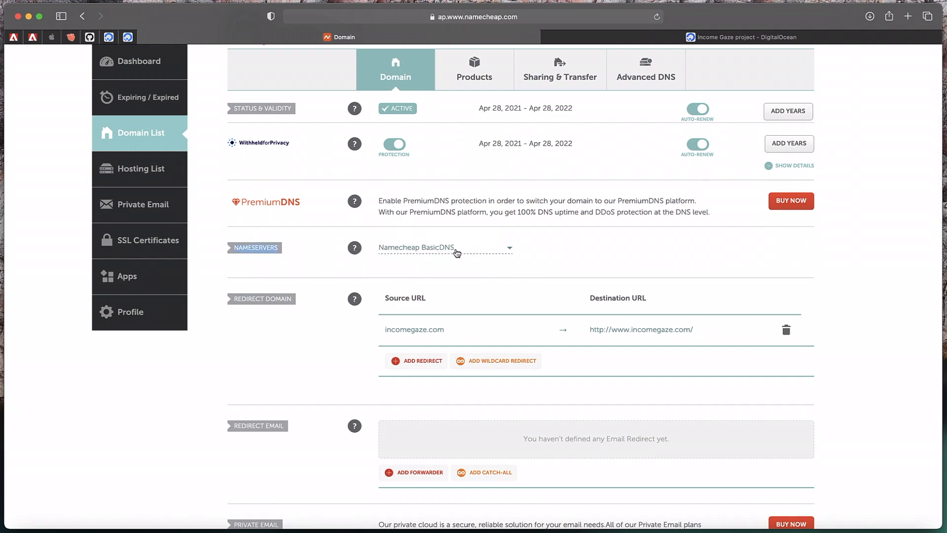
pyautogui.click(501, 249)
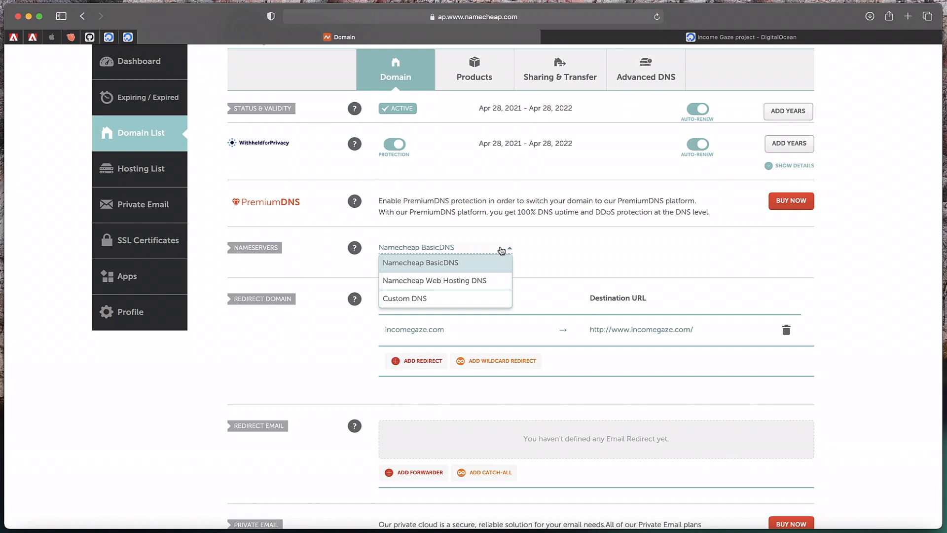
pyautogui.click(437, 301)
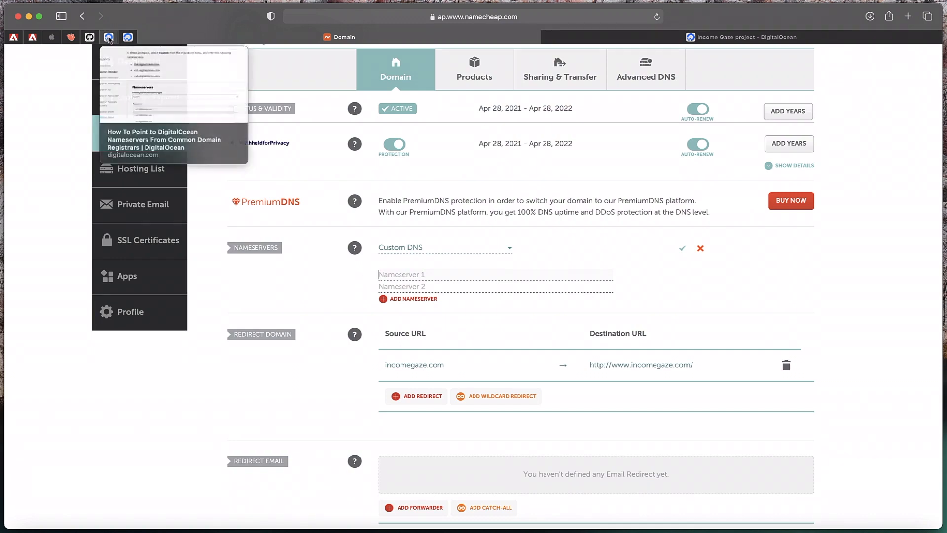
# Copy ns1.digitalocean.com and ns2.digitalocean.com from DigitalOcean's guide into the first two nameserver fields
pyautogui.click(109, 38)
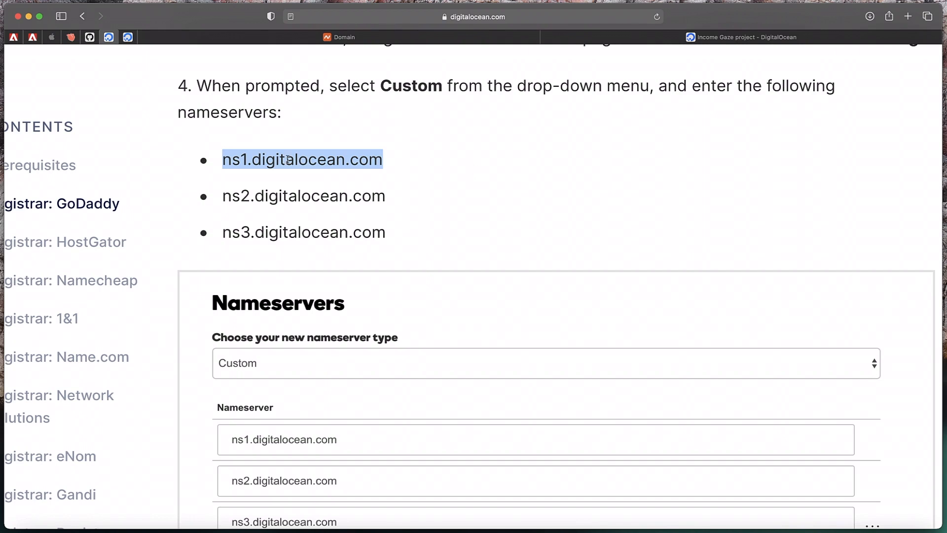
pyautogui.click(224, 164)
pyautogui.moveTo(223, 163); pyautogui.dragTo(383, 164)
pyautogui.press('super+c')
pyautogui.click(341, 37)
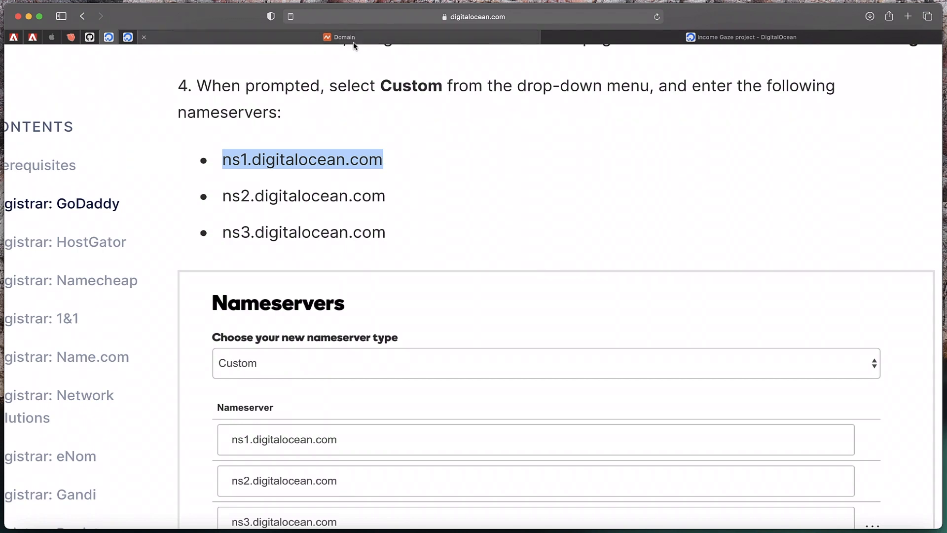
pyautogui.press('super+v')
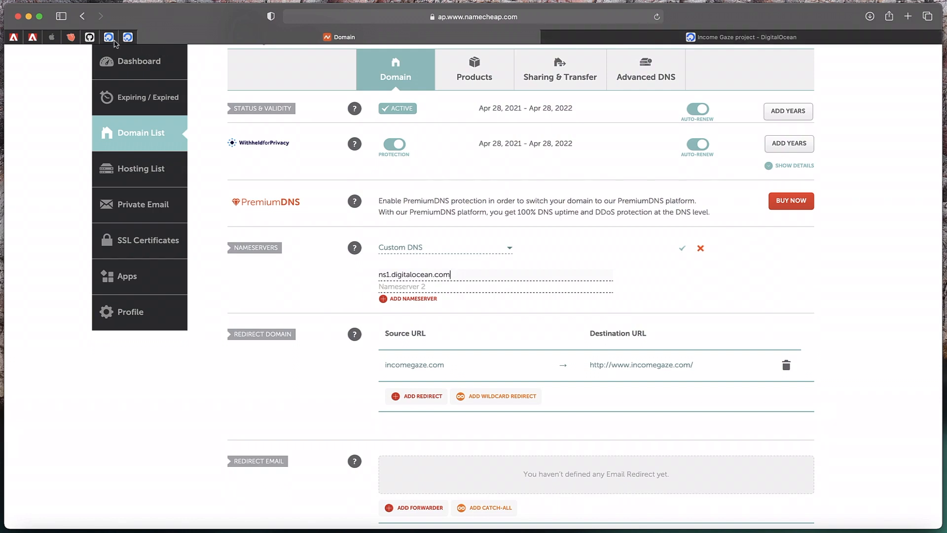
pyautogui.click(109, 37)
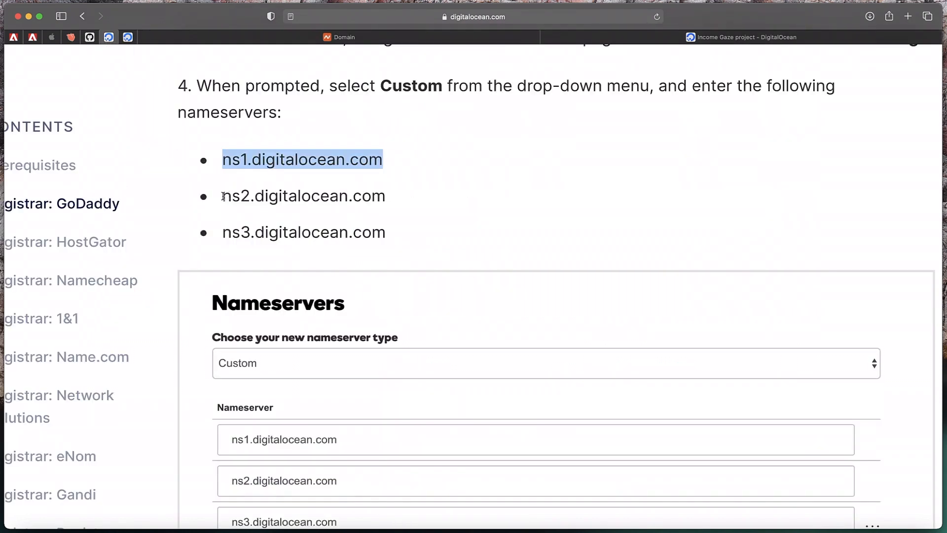
pyautogui.moveTo(222, 196); pyautogui.dragTo(388, 201)
pyautogui.press('super+c')
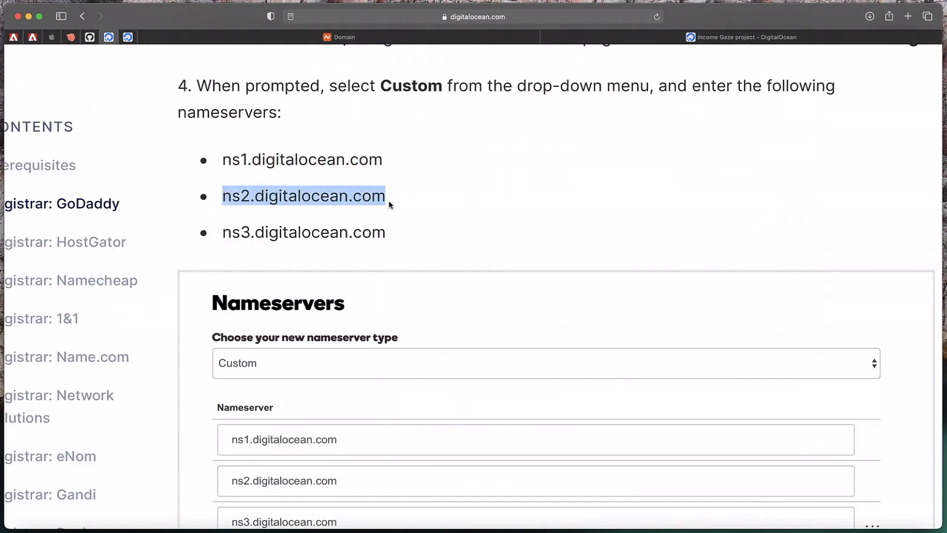
pyautogui.click(337, 37)
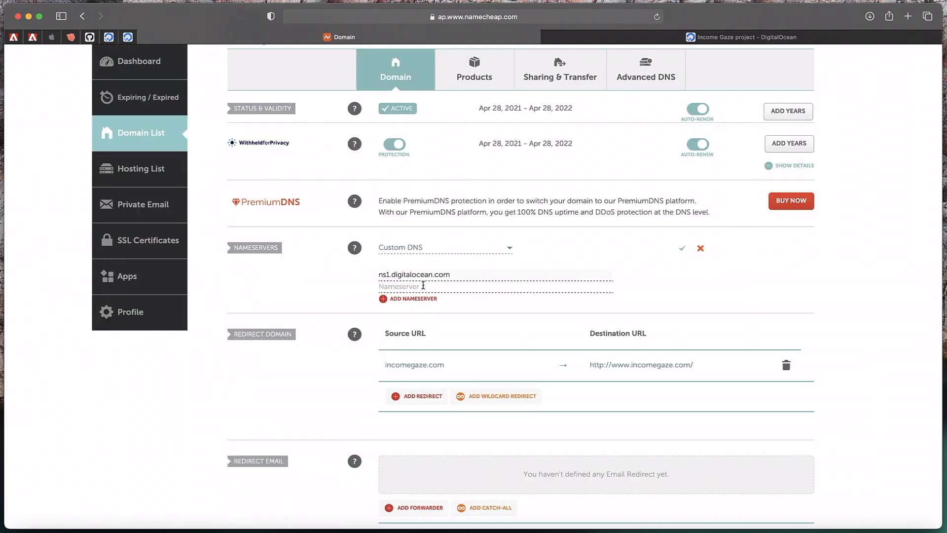
pyautogui.click(423, 286)
pyautogui.press('super+v')
# Add a third nameserver ns3.digitalocean.com and save the custom DNS
pyautogui.click(413, 299)
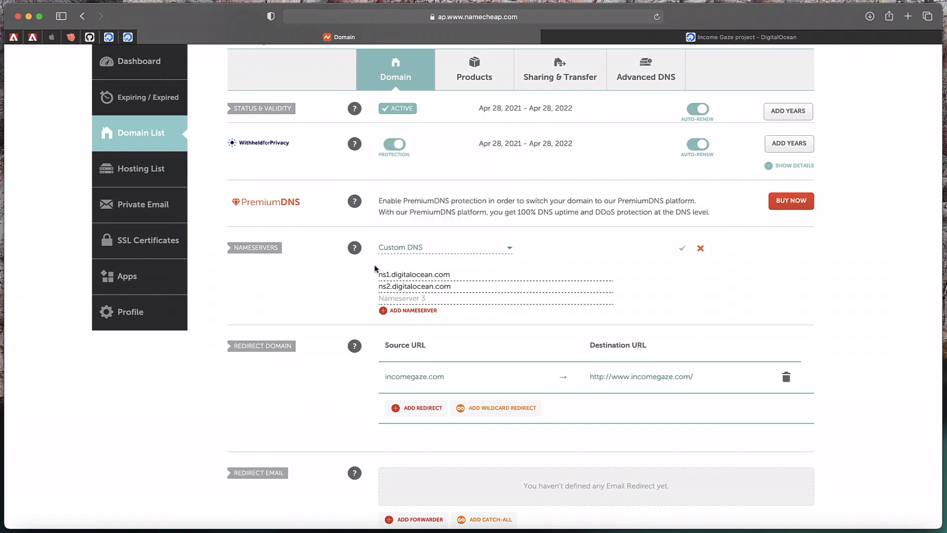
pyautogui.click(405, 298)
pyautogui.press('super+v')
pyautogui.click(390, 298)
pyautogui.press('BackSpace')
pyautogui.write('3')
pyautogui.click(682, 254)
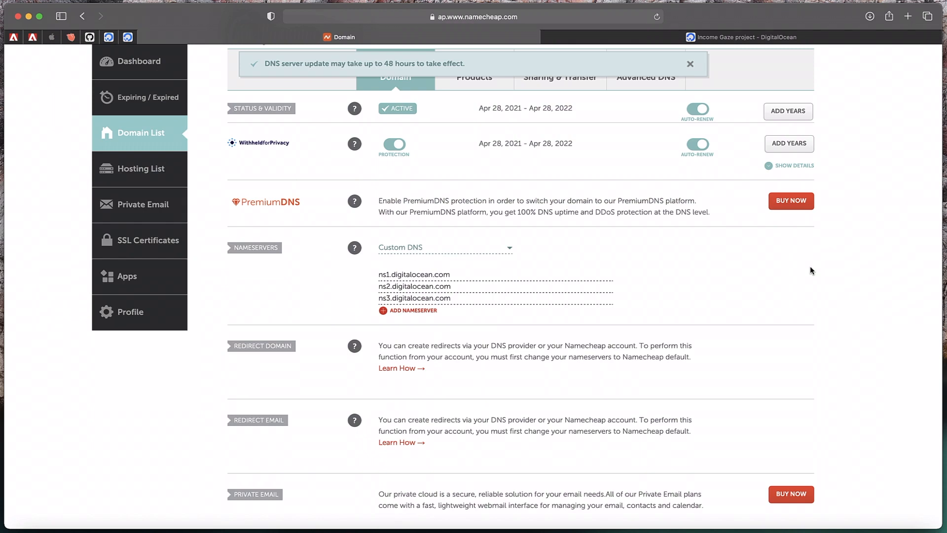
# Confirm the nameserver save notice saying DNS updates may take up to 48 hours
pyautogui.scroll(3, 311, 256)
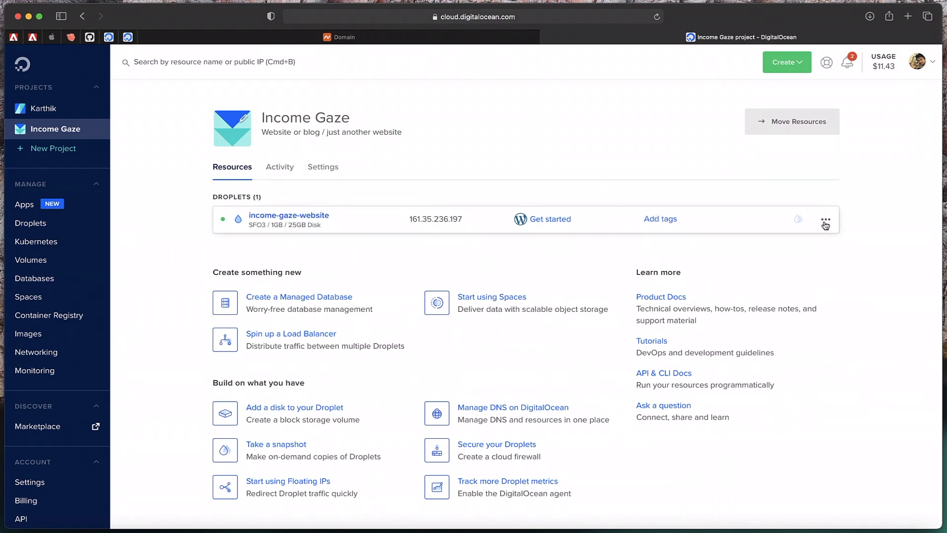
# Choose Add a domain from the income-gaze-website droplet's ••• menu
pyautogui.click(825, 221)
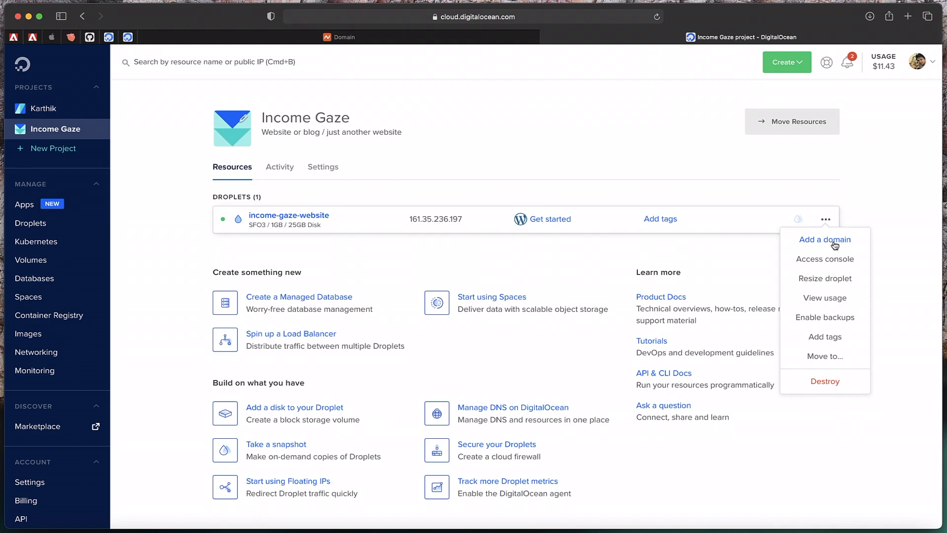
pyautogui.click(833, 243)
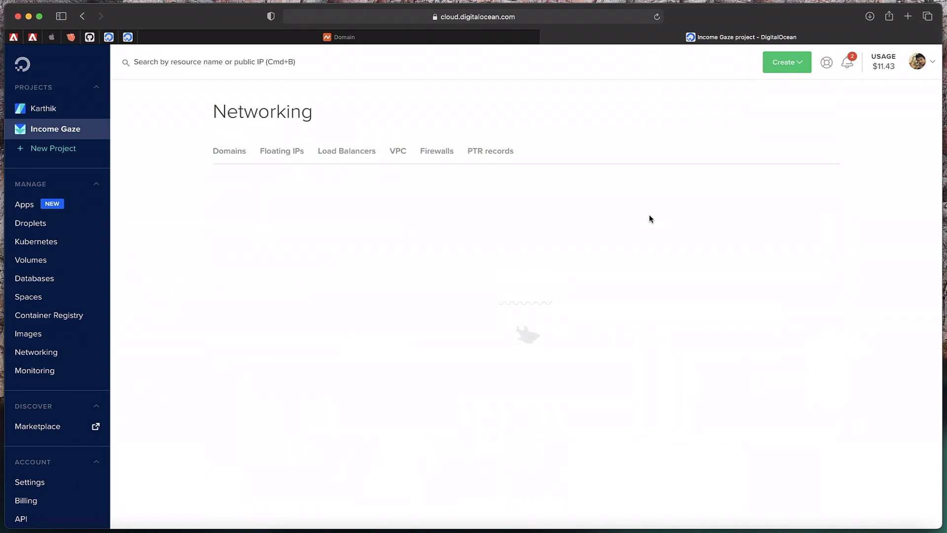
# Enter incomegaze.com as a new domain on the income-gaze-website droplet and view its DNS records
pyautogui.click(305, 230)
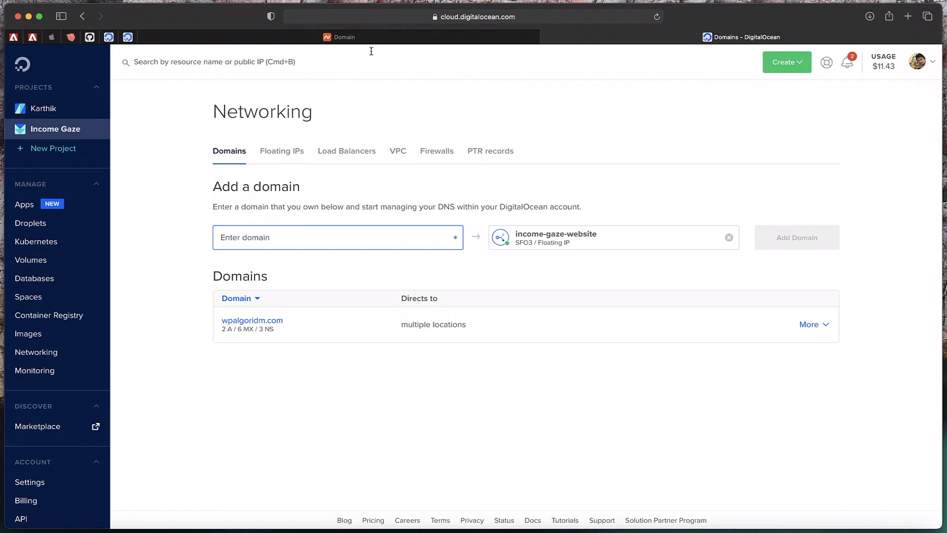
pyautogui.write('incomegaz')
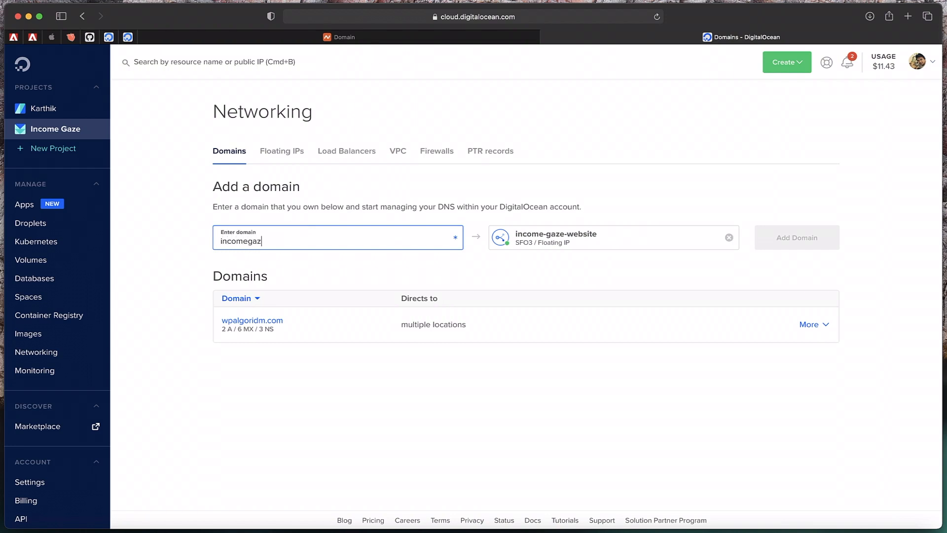
pyautogui.write('e.com')
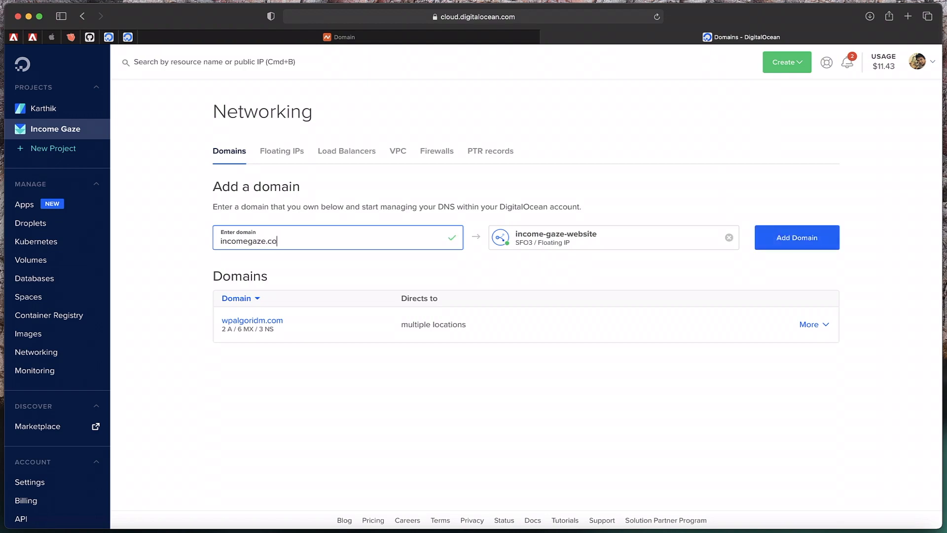
pyautogui.click(802, 240)
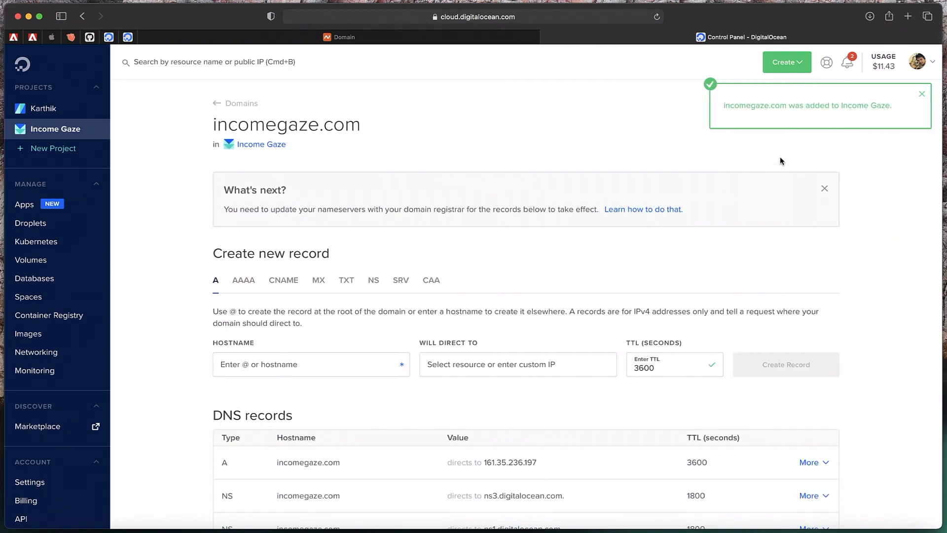
pyautogui.scroll(-5, 443, 346)
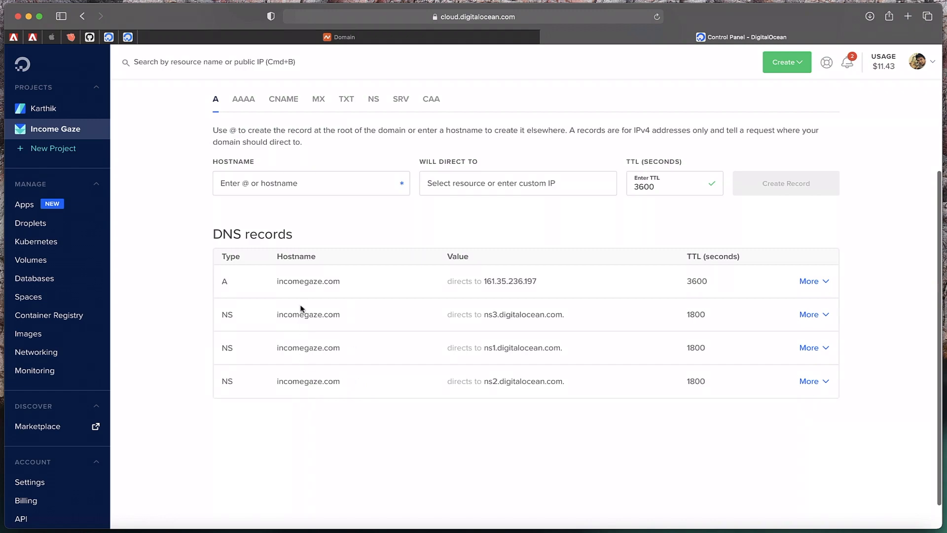
# Check the Namecheap tab, then return to DigitalOcean's Income Gaze project overview
pyautogui.click(342, 38)
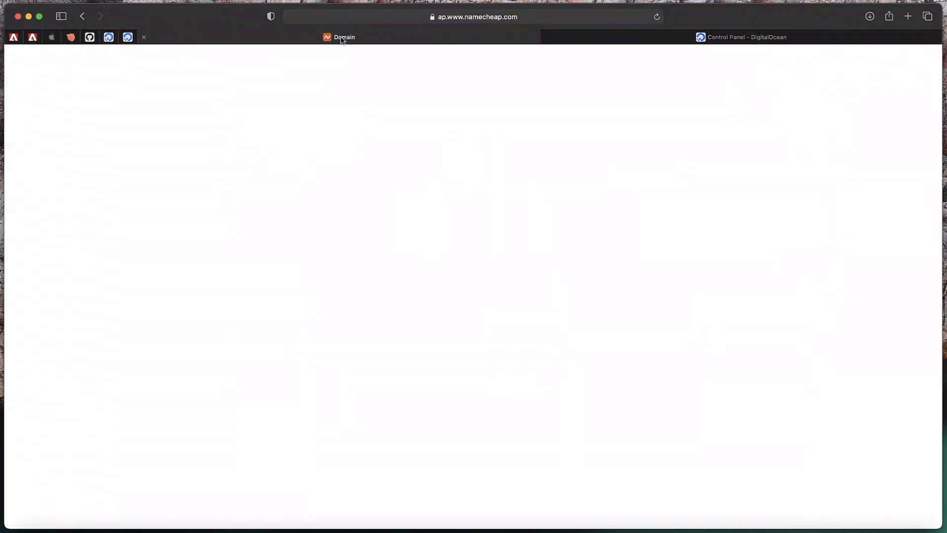
pyautogui.click(682, 39)
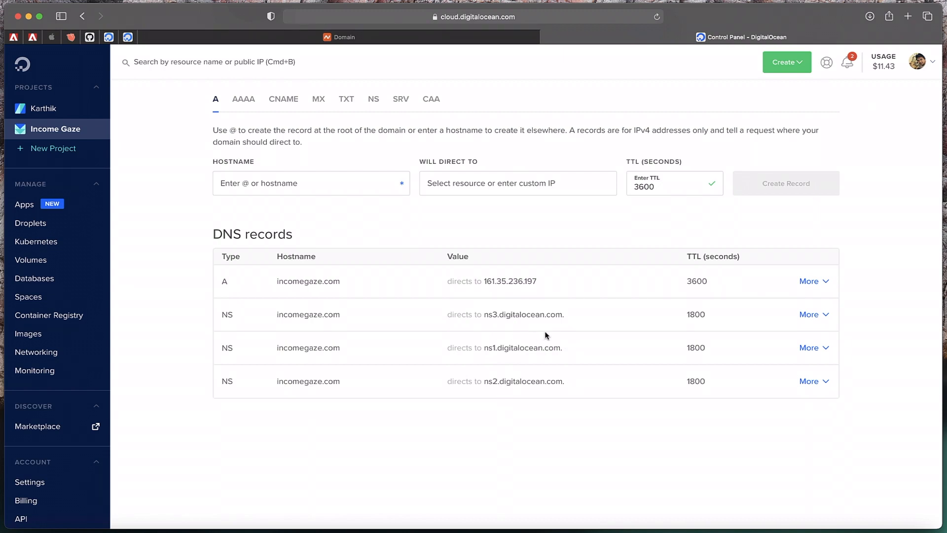
pyautogui.scroll(5, 491, 213)
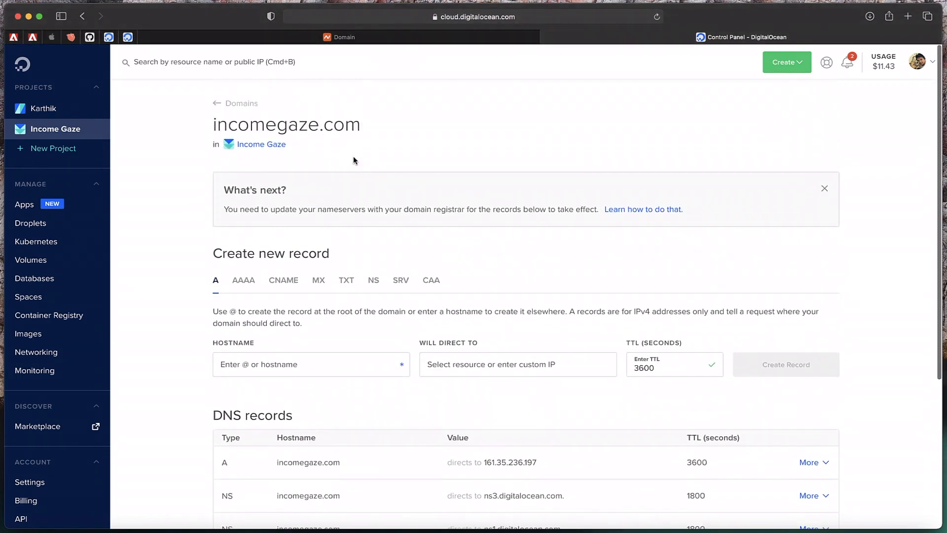
pyautogui.click(54, 135)
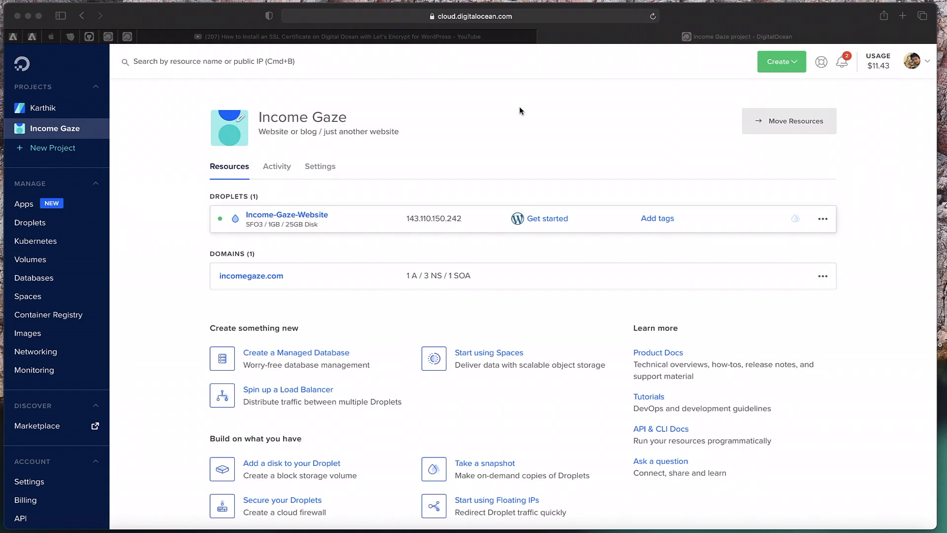
# Open the incomegaze.com DNS records via Manage domain and copy the A record IP 143.110.150.242
pyautogui.click(494, 186)
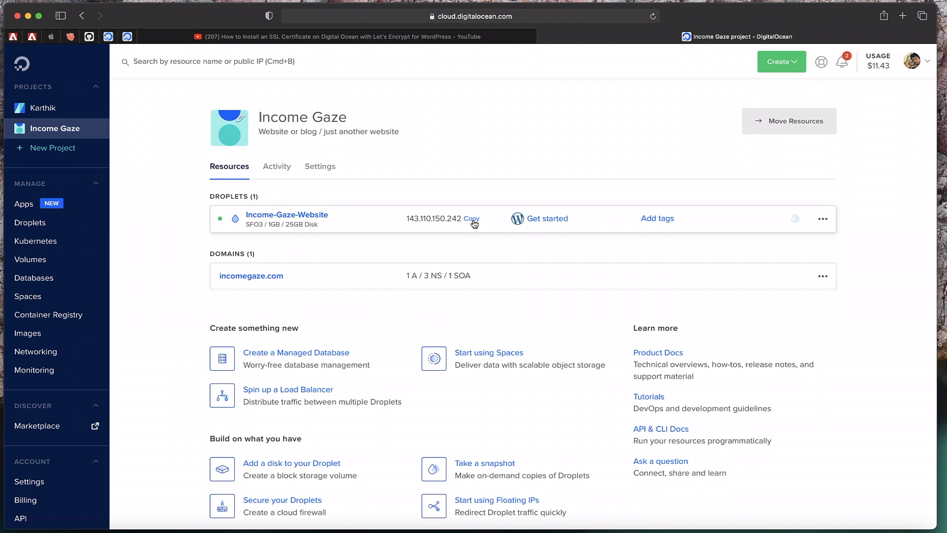
pyautogui.click(823, 275)
pyautogui.click(813, 299)
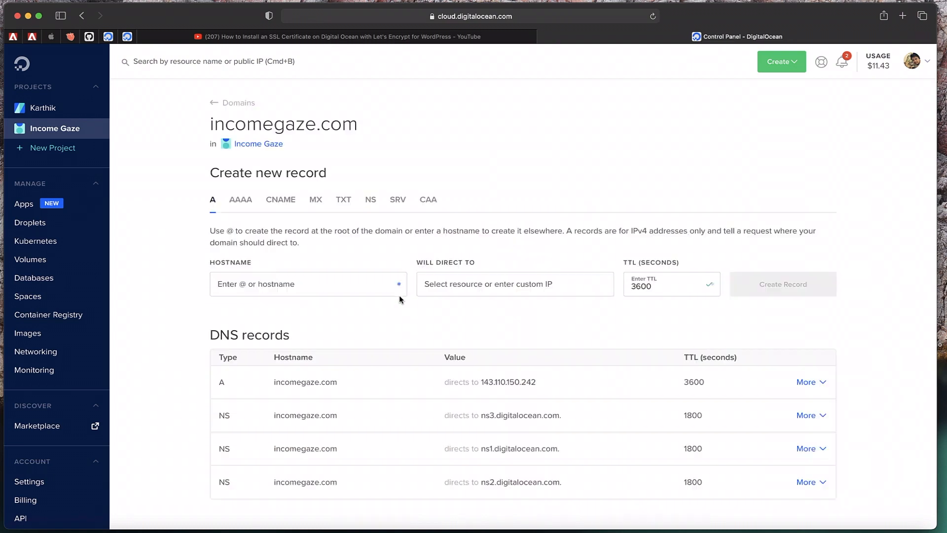
pyautogui.scroll(-4, 399, 296)
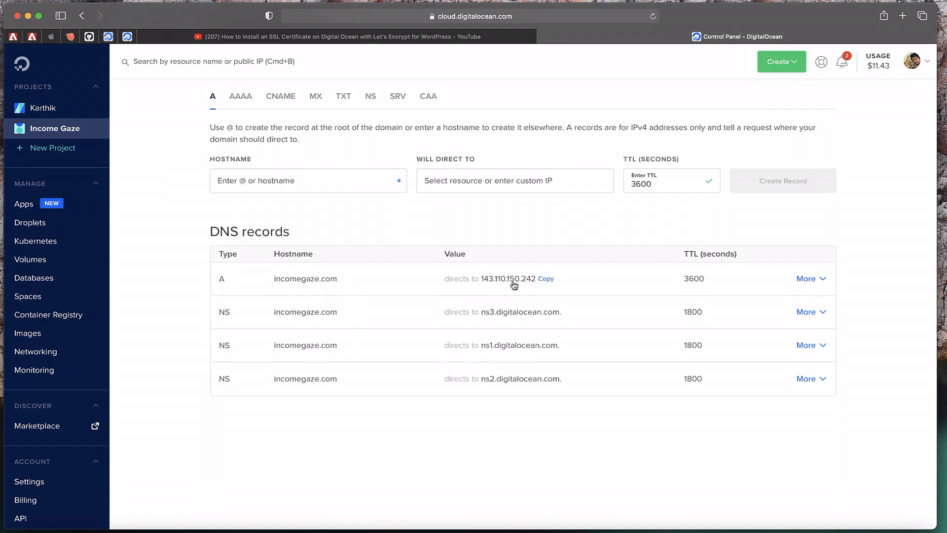
pyautogui.click(551, 280)
pyautogui.click(902, 17)
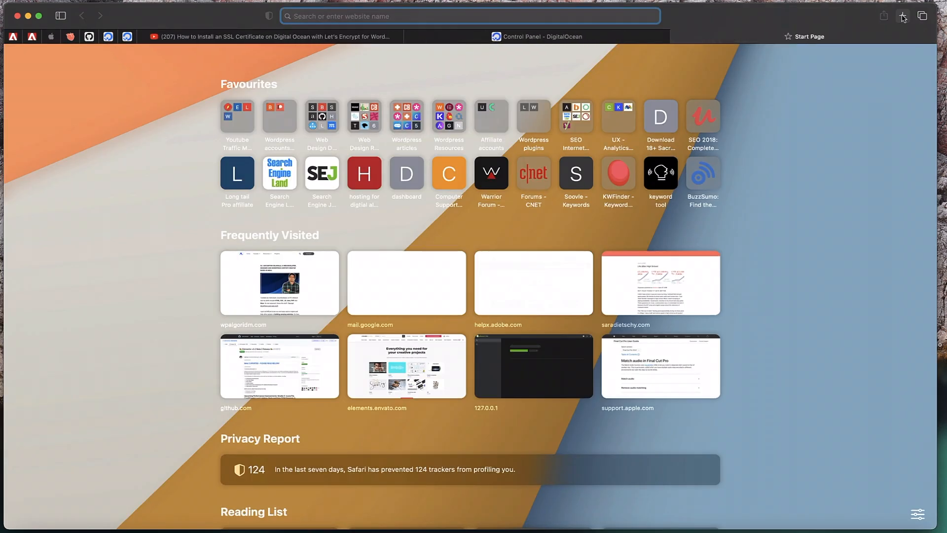
# Load the copied droplet IP in the new tab, then close that tab
pyautogui.press('super+v')
pyautogui.press('Return')
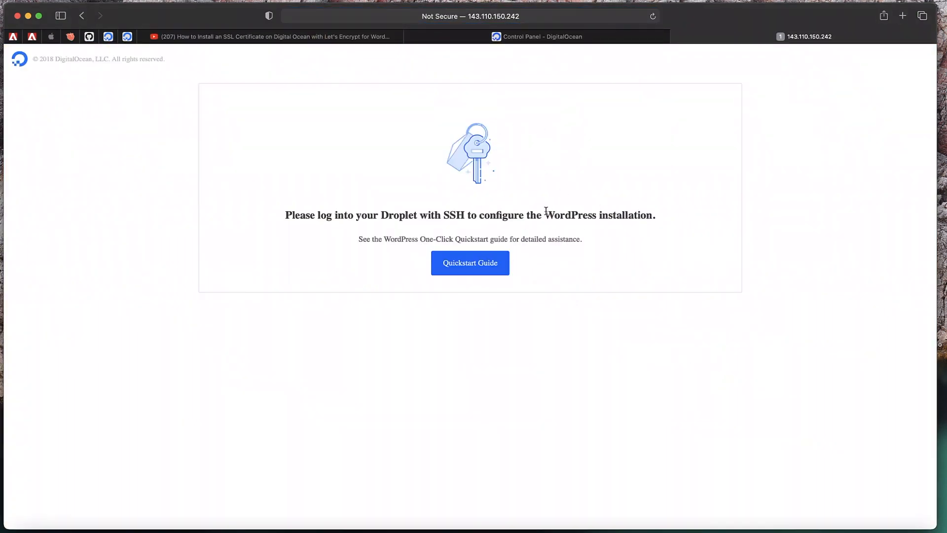
pyautogui.click(677, 37)
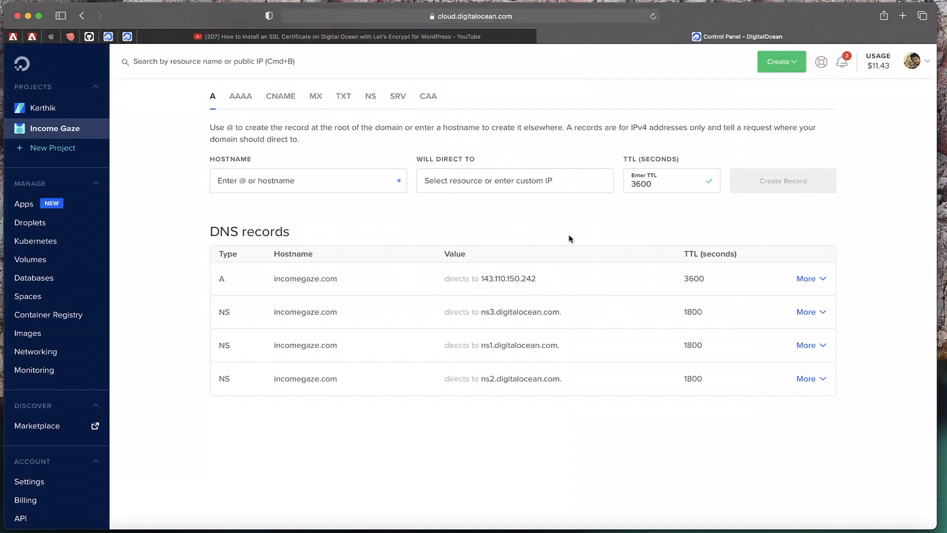
# Copy incomegaze.com, load it in a new tab to see where it points, then close it
pyautogui.click(346, 279)
pyautogui.click(903, 17)
pyautogui.press('super+v')
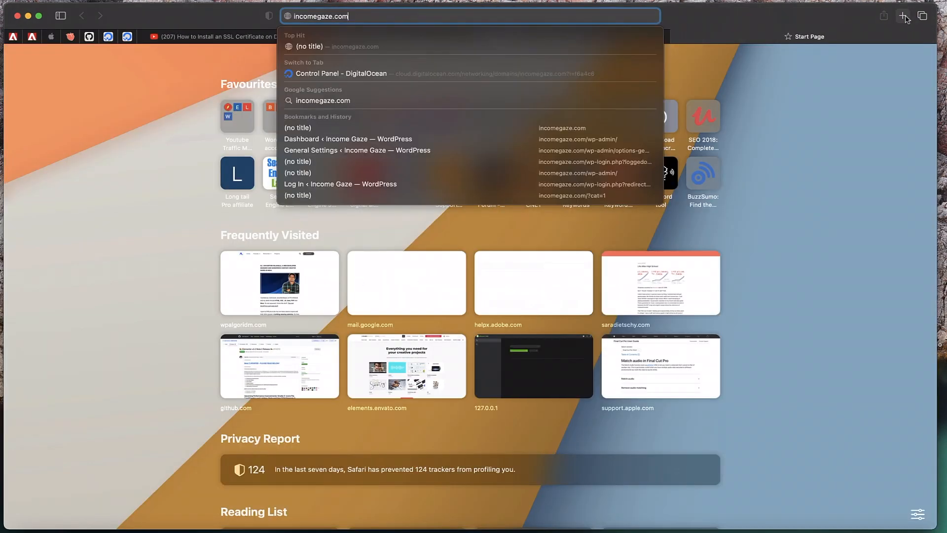
pyautogui.press('Return')
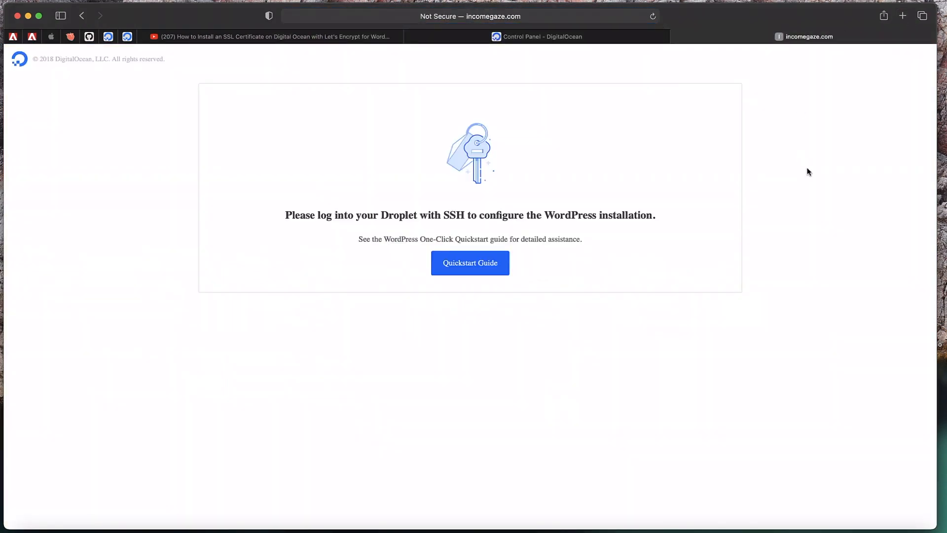
pyautogui.click(677, 37)
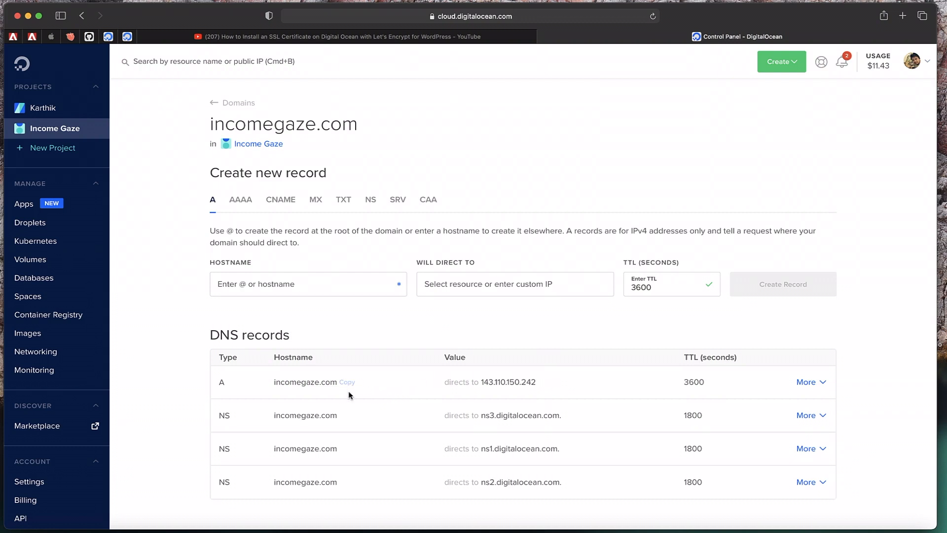
# From the Income Gaze project, open Manage domain for incomegaze.com and scroll to its DNS records
pyautogui.moveTo(349, 389)
pyautogui.click(257, 145)
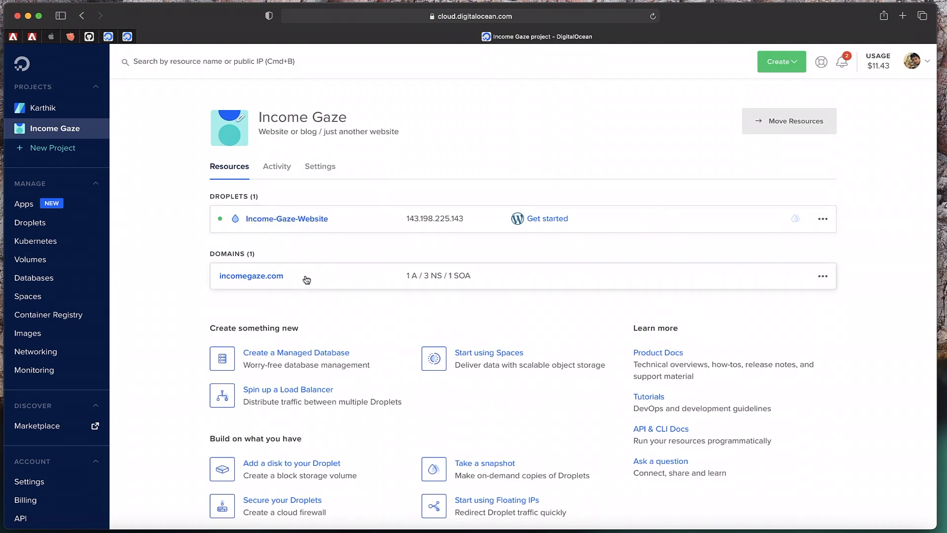
pyautogui.click(831, 281)
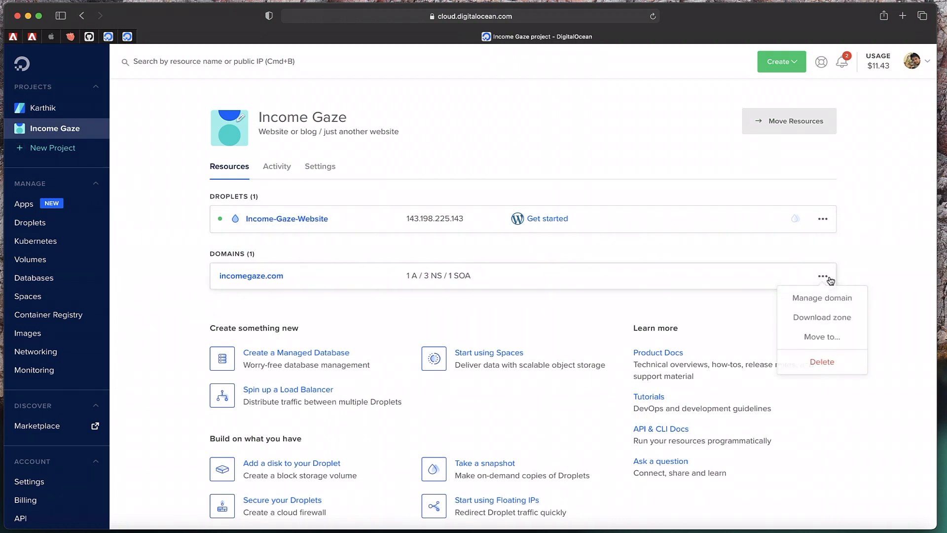
pyautogui.click(821, 300)
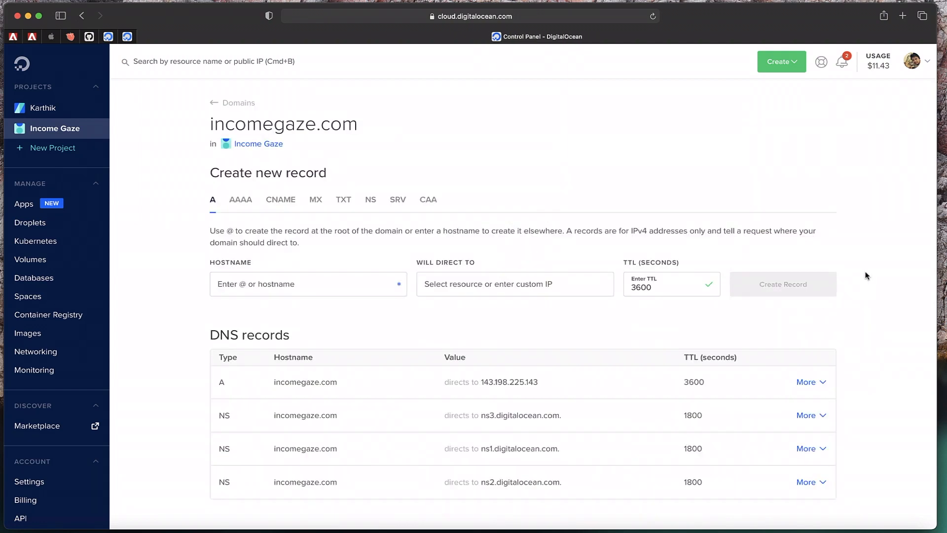
pyautogui.scroll(-5, 867, 275)
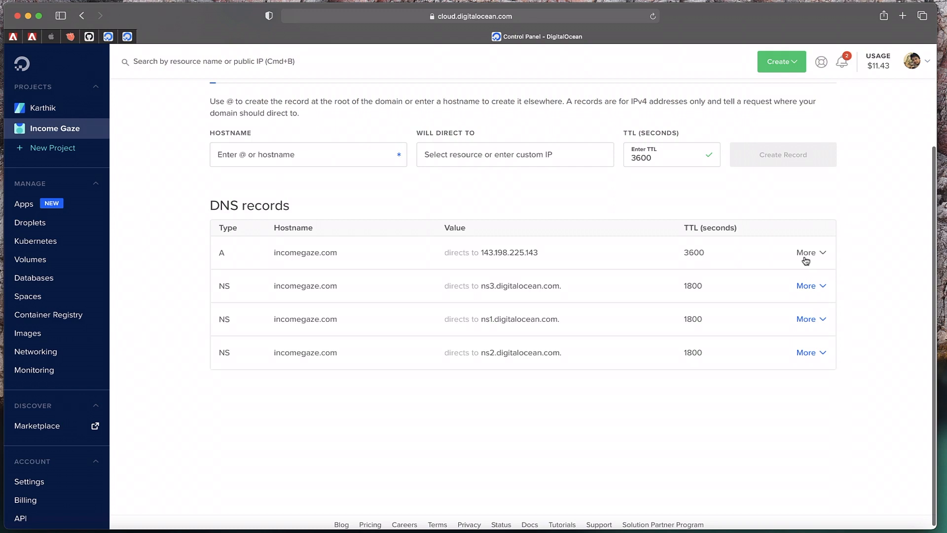
# Delete the old root A record for incomegaze.com
pyautogui.click(806, 254)
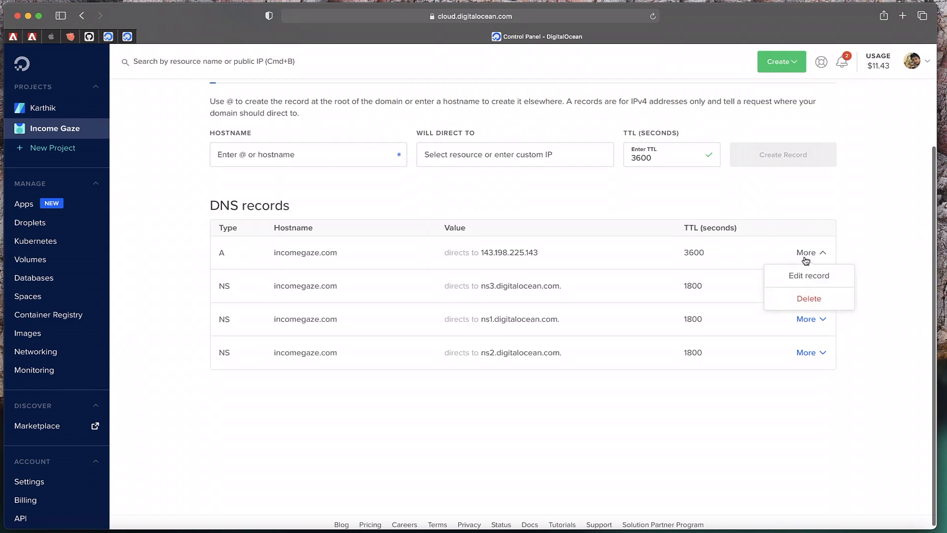
pyautogui.click(813, 301)
pyautogui.click(822, 344)
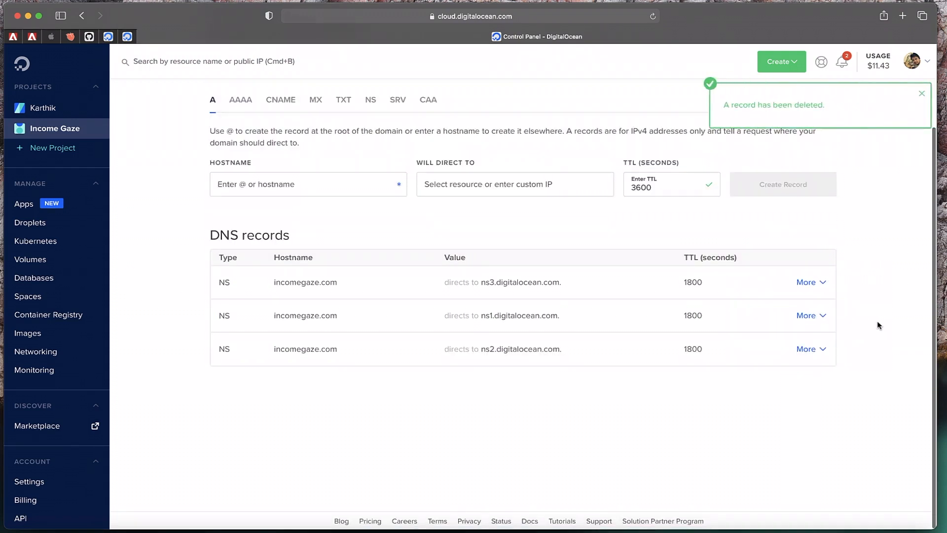
# Create an A record with hostname @ directed to the Income-Gaze-Website droplet (143.198.225.143)
pyautogui.click(273, 182)
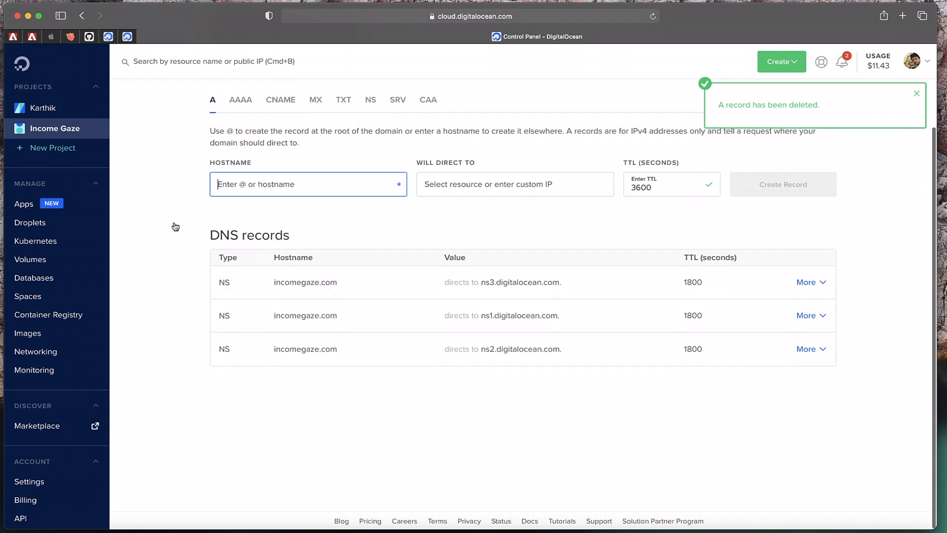
pyautogui.scroll(2, 246, 230)
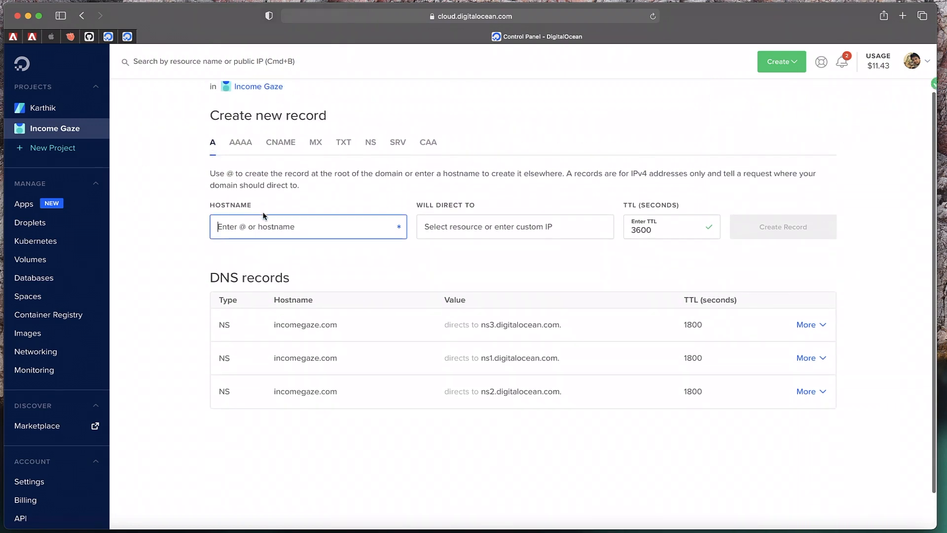
pyautogui.scroll(2, 264, 217)
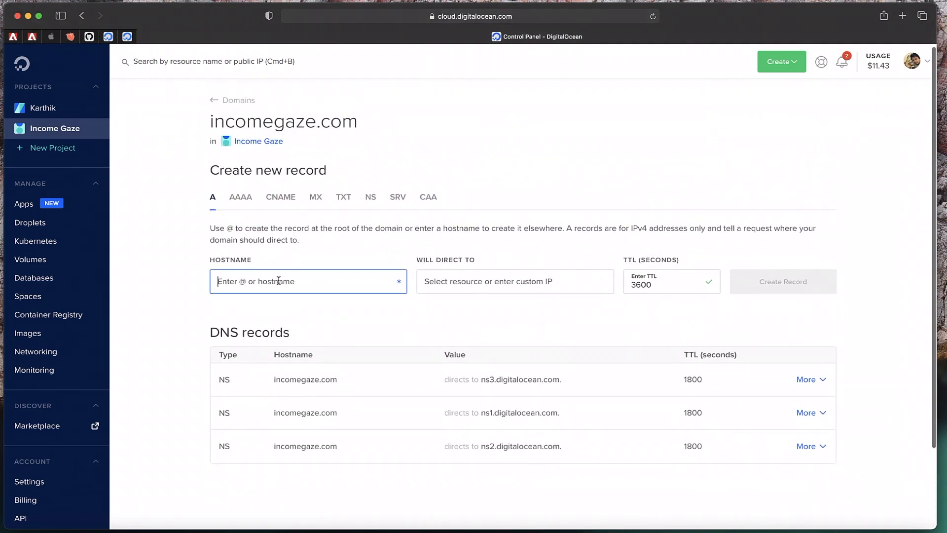
pyautogui.write('@')
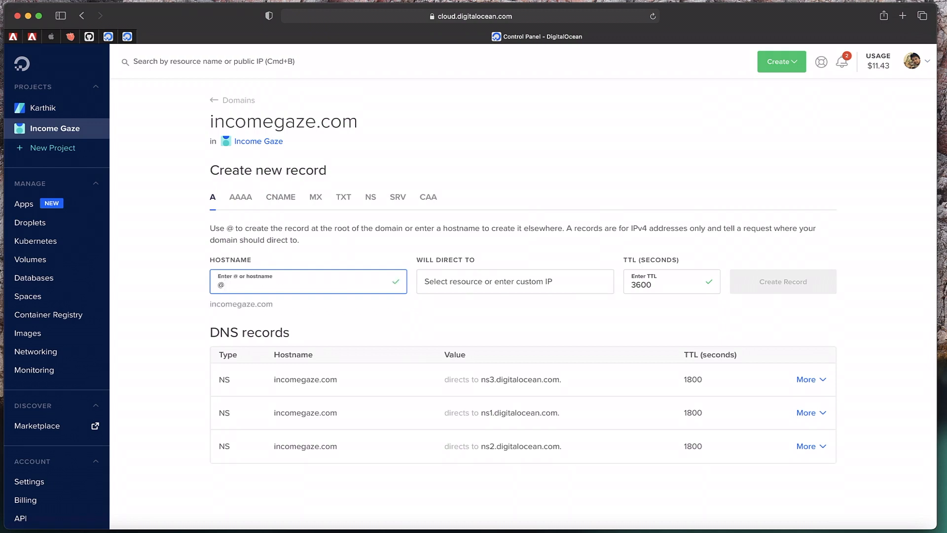
pyautogui.click(457, 282)
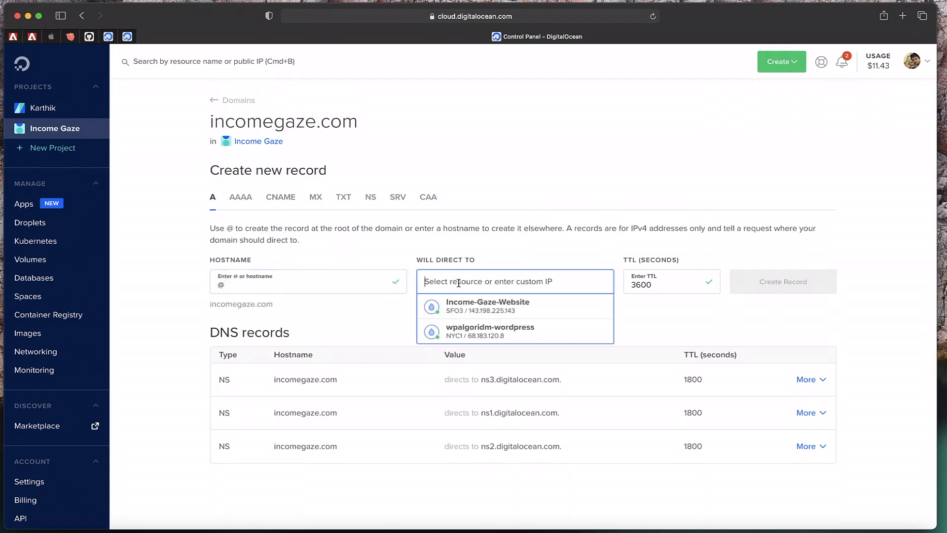
pyautogui.click(470, 309)
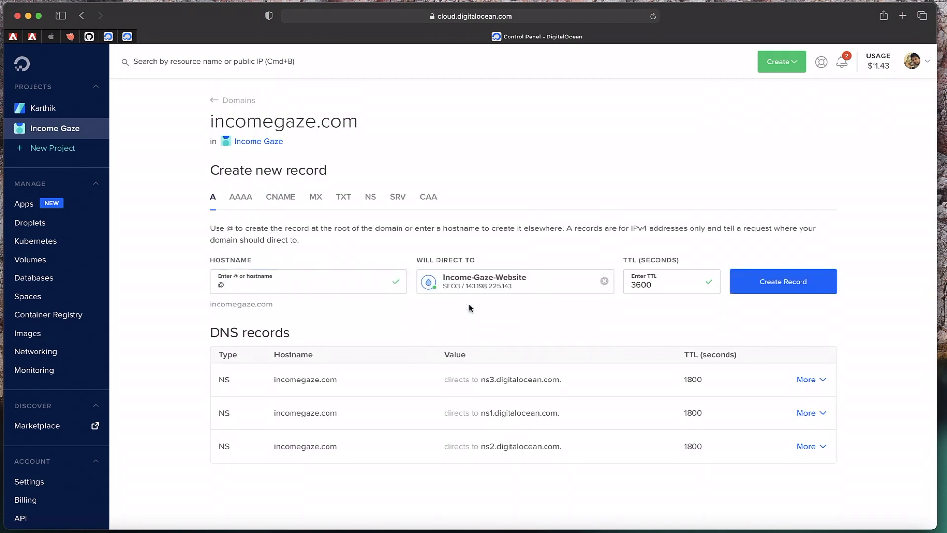
pyautogui.click(789, 283)
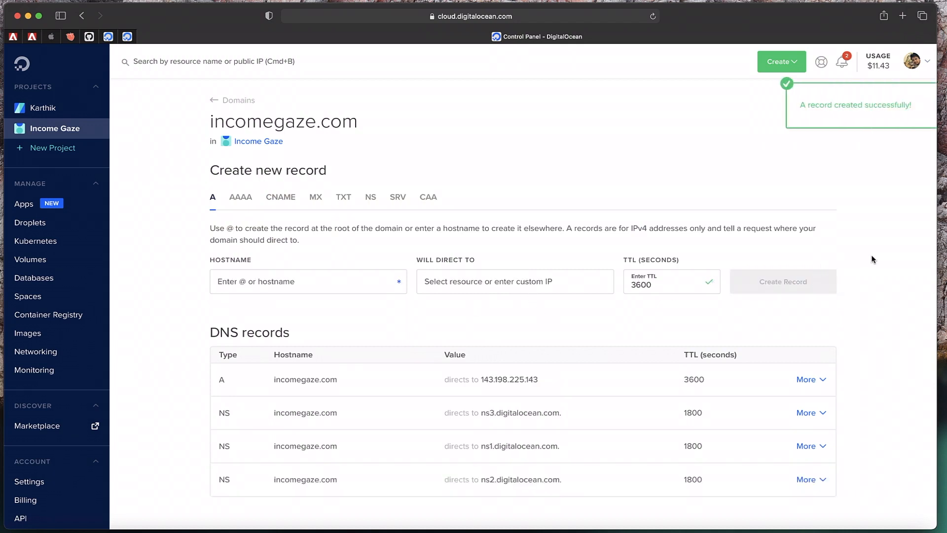
pyautogui.scroll(-3, 872, 259)
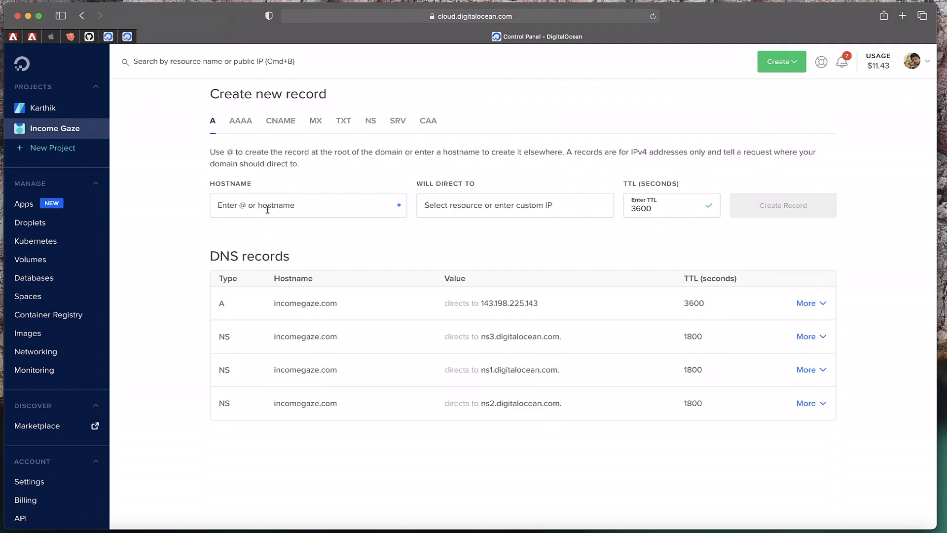
# Create a www A record directed to Income-Gaze-Website and dismiss the success notice
pyautogui.click(267, 210)
pyautogui.write('www')
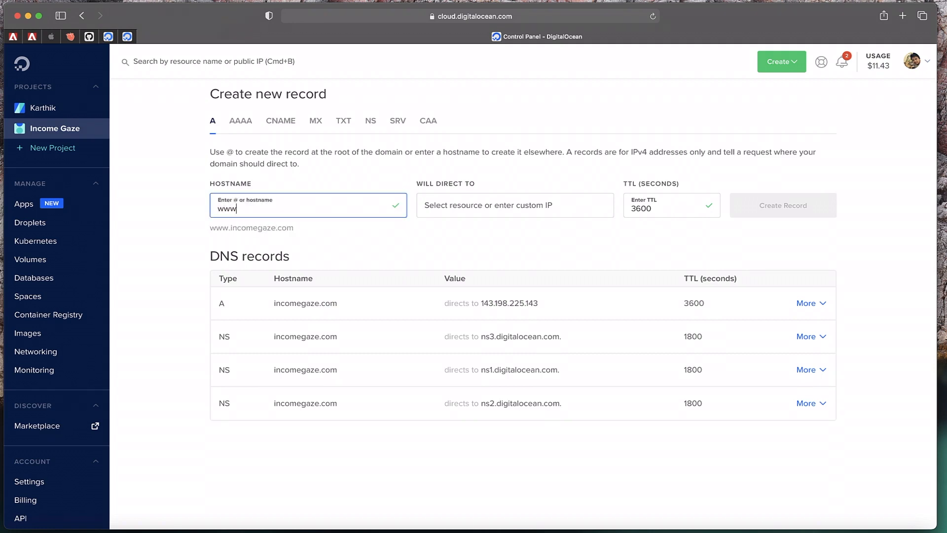
pyautogui.click(474, 208)
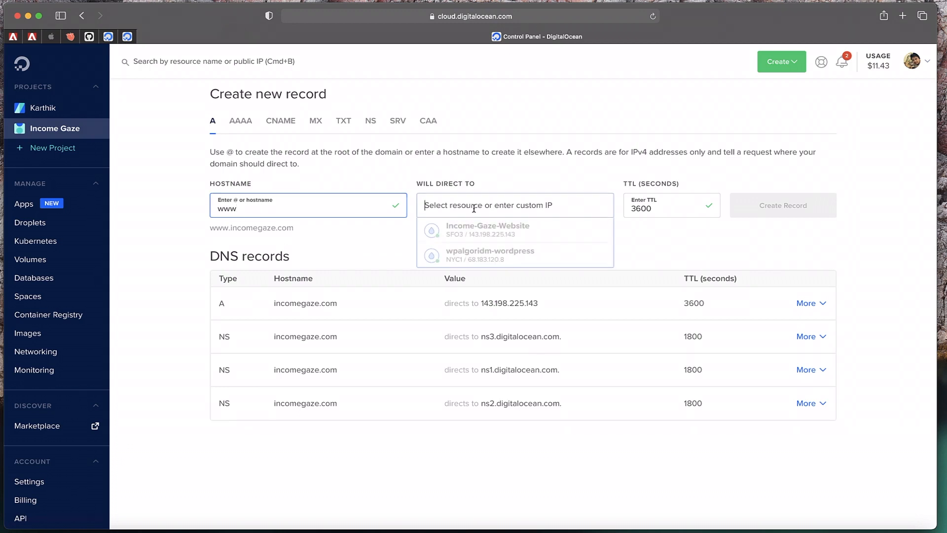
pyautogui.click(473, 229)
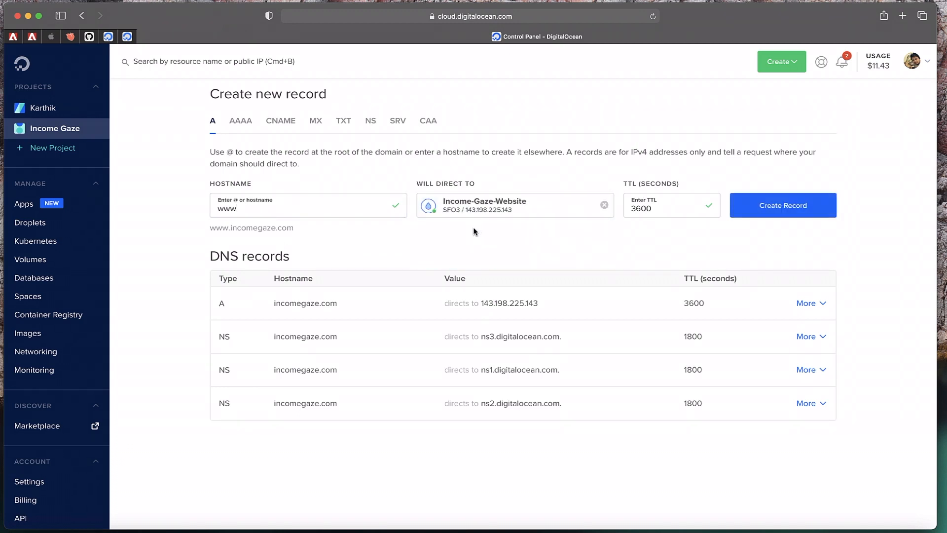
pyautogui.click(795, 213)
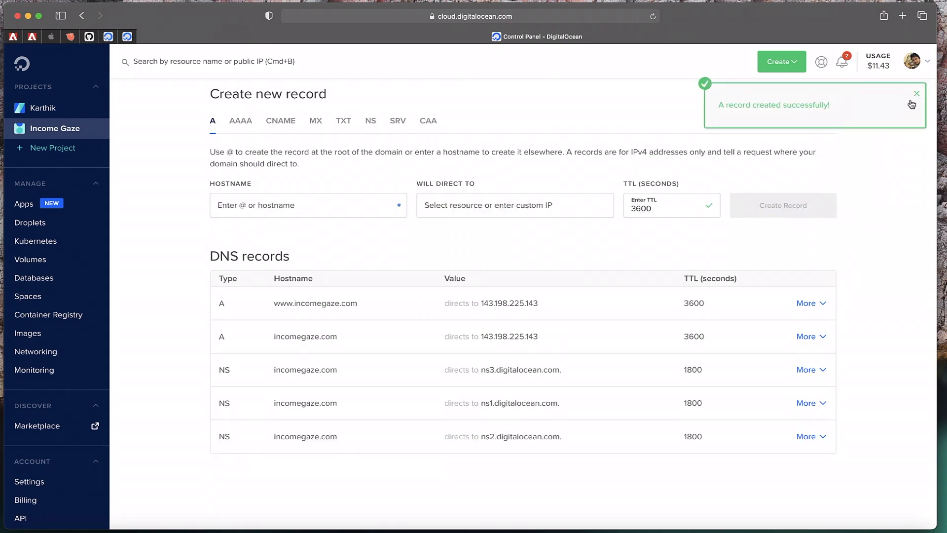
pyautogui.click(916, 93)
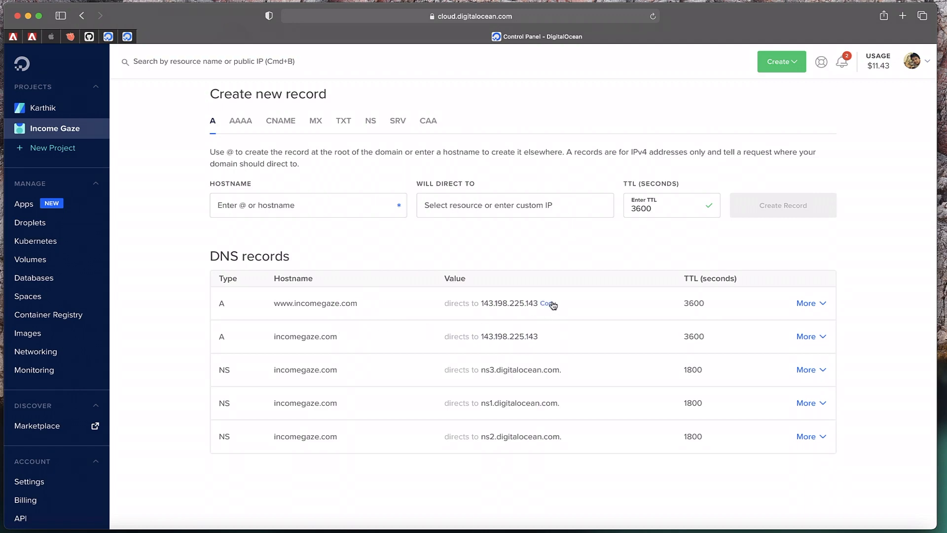
# Copy the new droplet IP, load it in a new tab, then close the tab
pyautogui.click(547, 303)
pyautogui.click(902, 15)
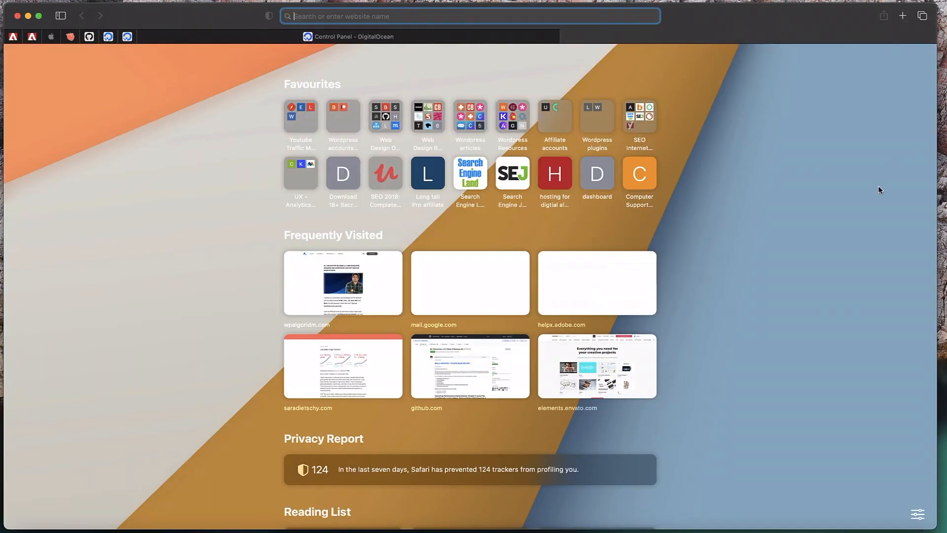
pyautogui.press('super+v')
pyautogui.press('Return')
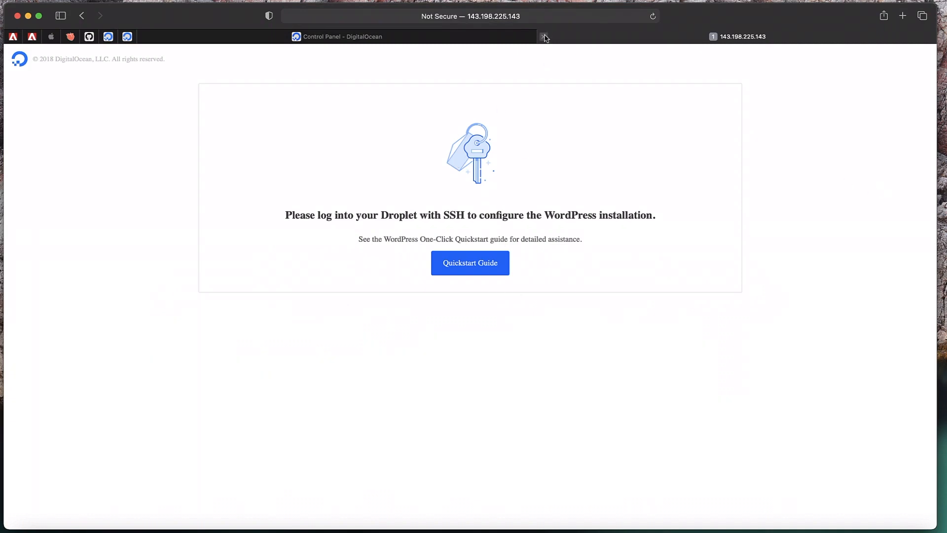
pyautogui.click(545, 37)
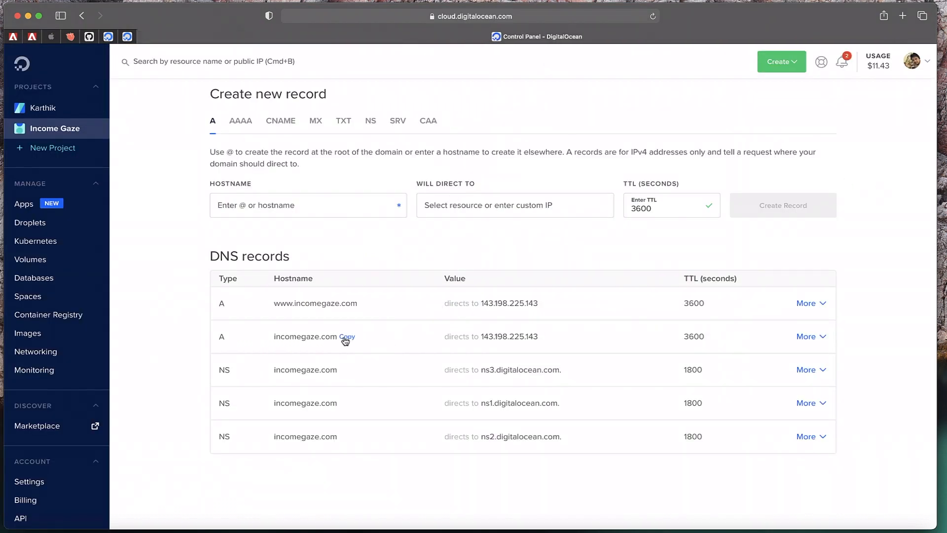
# Copy incomegaze.com, load it in a new tab to test it, then close the tab
pyautogui.click(347, 337)
pyautogui.click(902, 16)
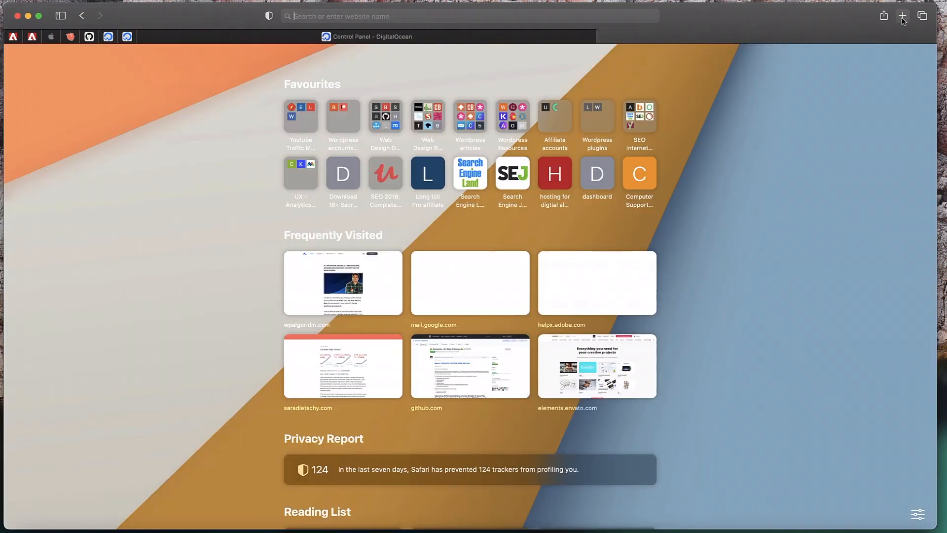
pyautogui.press('super+v')
pyautogui.press('Return')
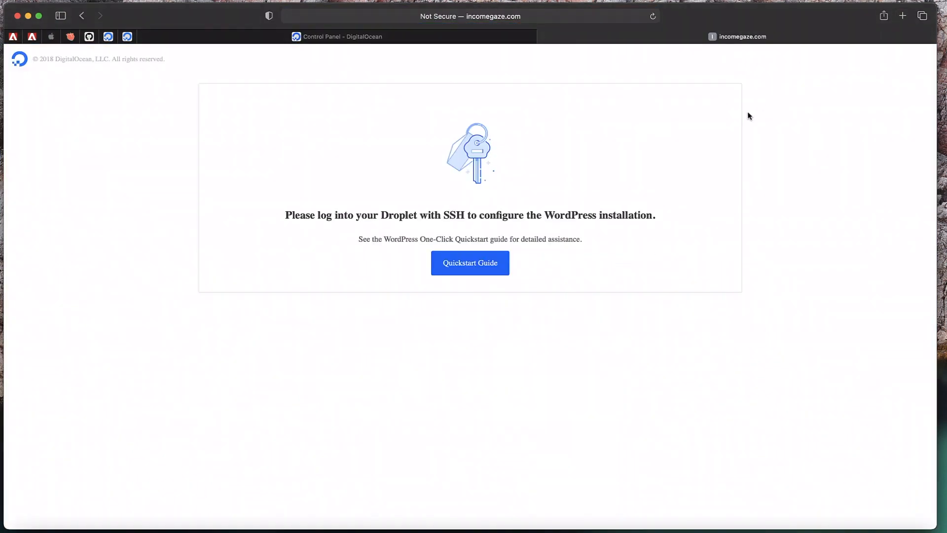
pyautogui.click(544, 37)
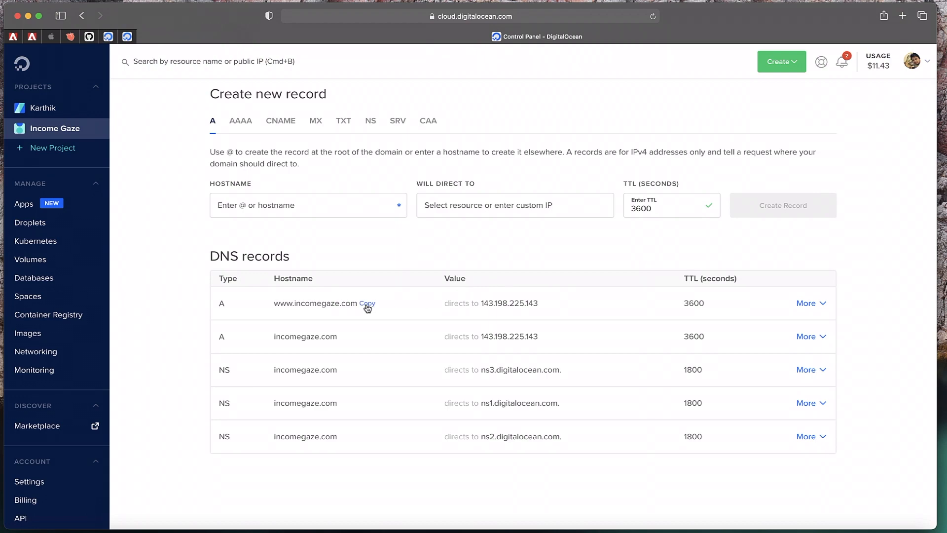
pyautogui.click(366, 305)
pyautogui.click(902, 16)
pyautogui.press('super+v')
pyautogui.press('Return')
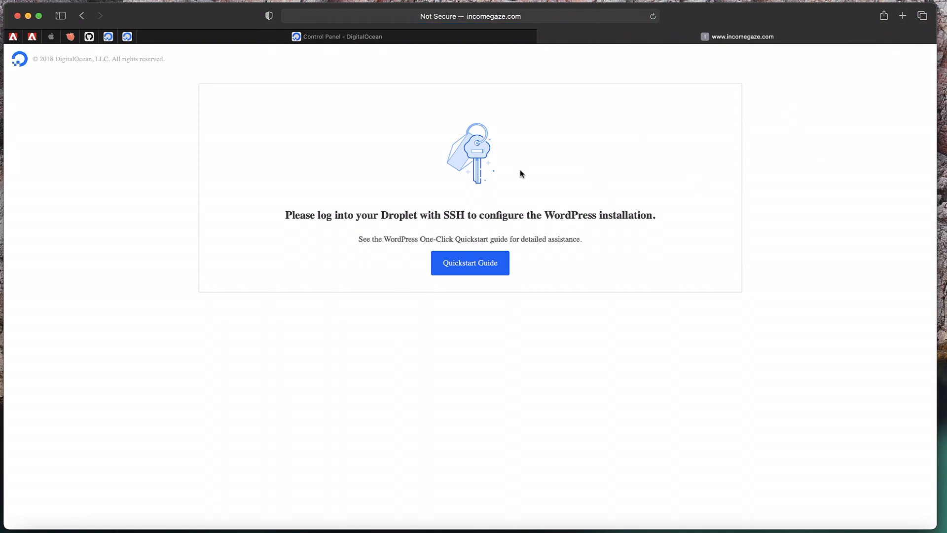
pyautogui.click(426, 39)
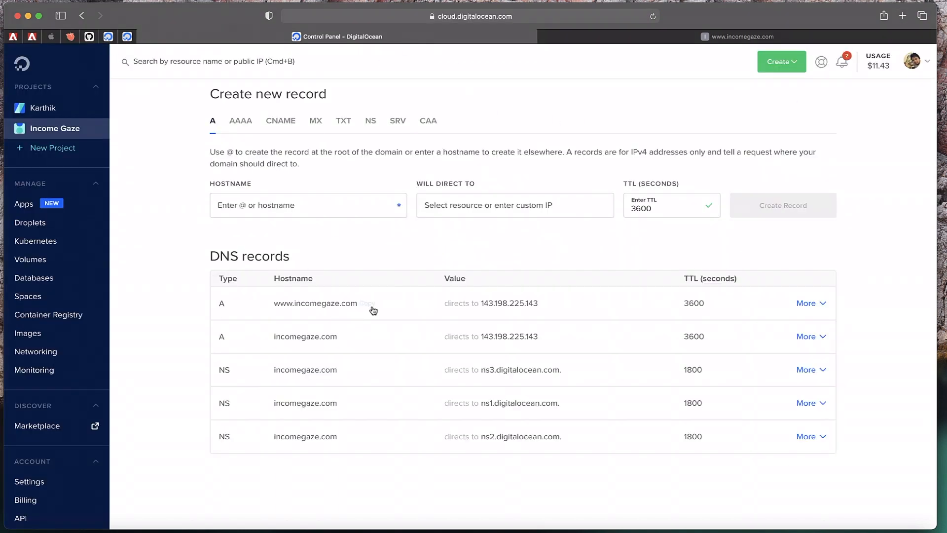
pyautogui.click(789, 37)
pyautogui.click(555, 19)
pyautogui.click(556, 21)
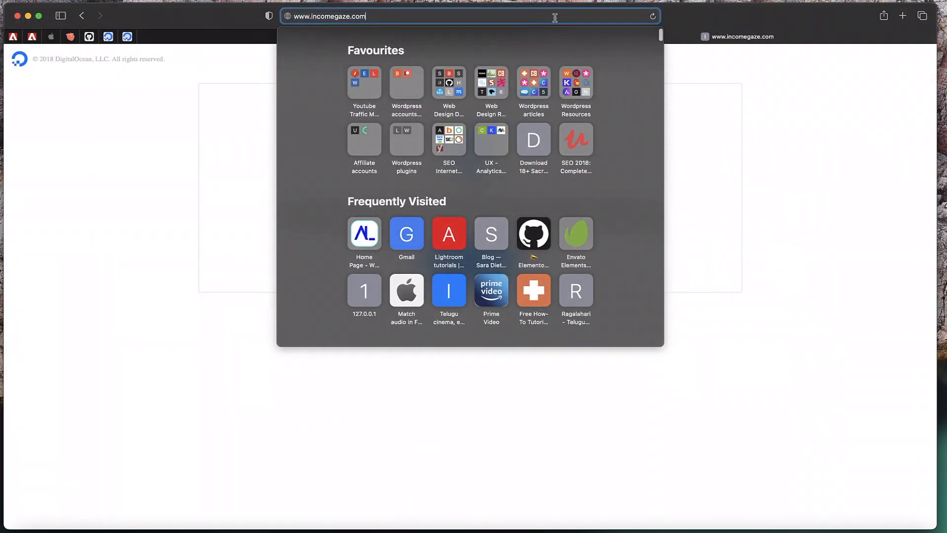
pyautogui.press('Return')
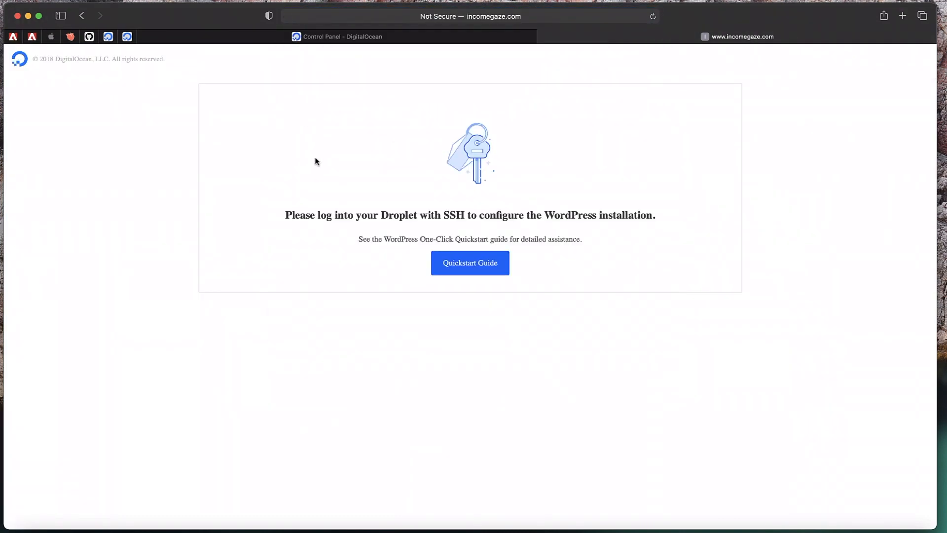
pyautogui.click(543, 37)
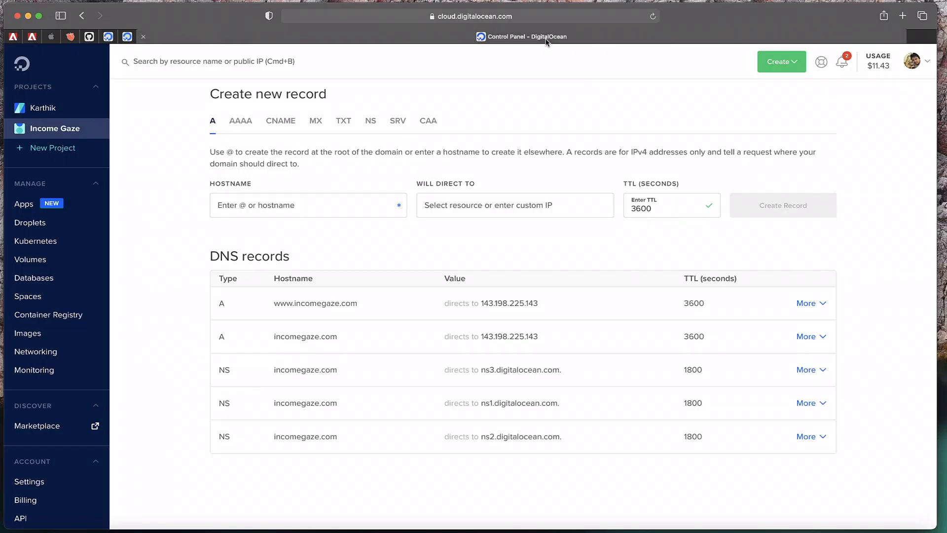
# Look over the DNS records and Will Direct To list without changes, then open the Income Gaze project
pyautogui.moveTo(515, 307)
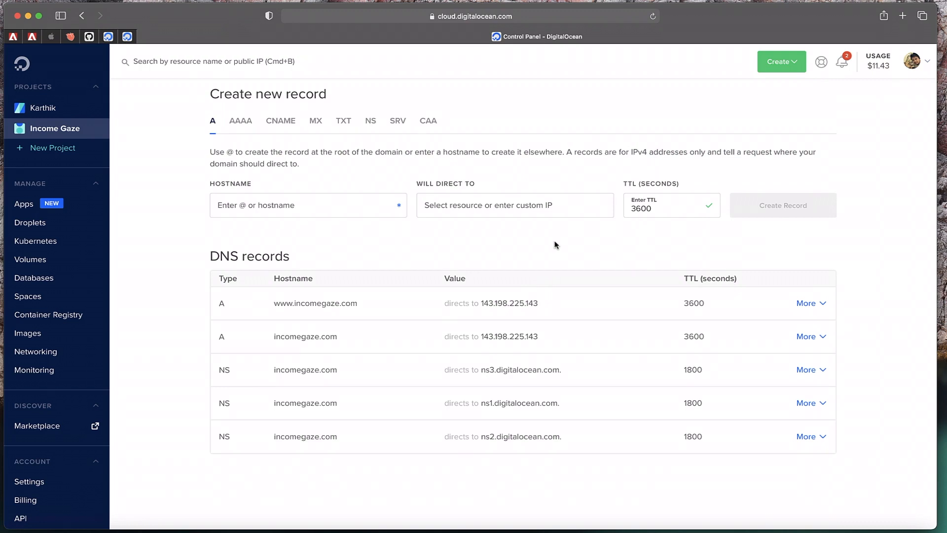
pyautogui.scroll(3, 556, 245)
pyautogui.scroll(-4, 383, 344)
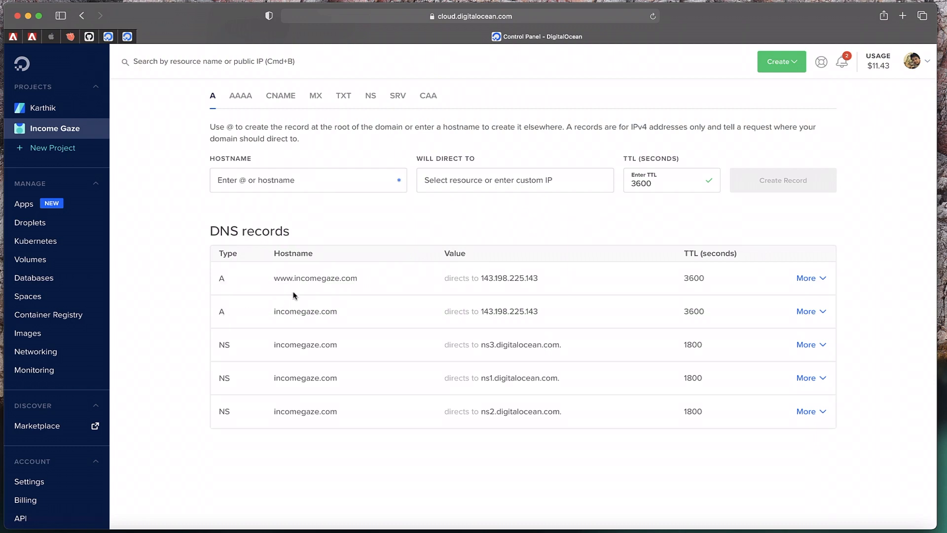
pyautogui.moveTo(296, 285)
pyautogui.moveTo(303, 317)
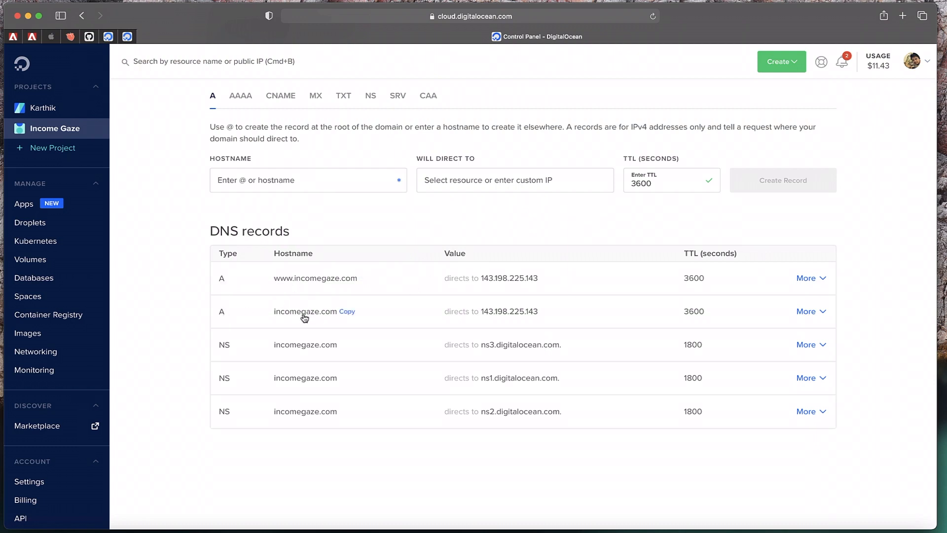
pyautogui.click(464, 185)
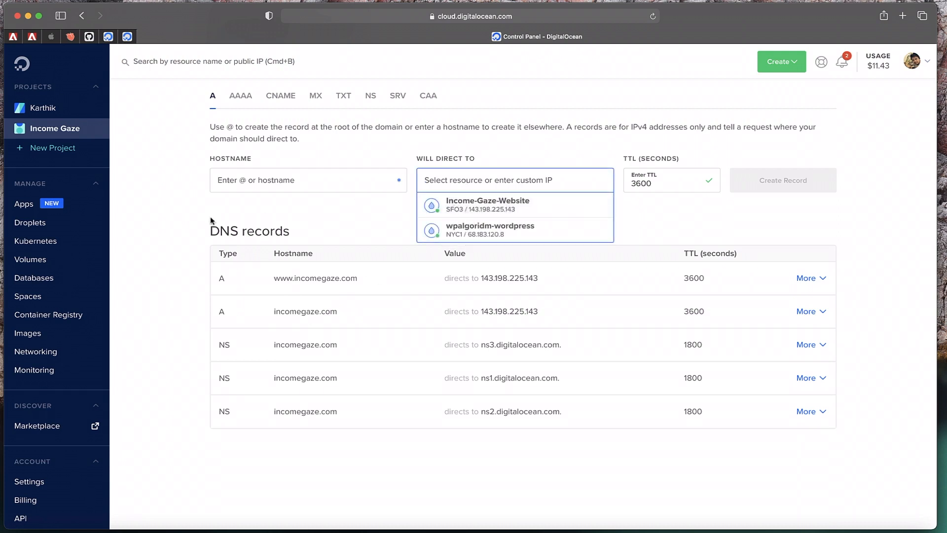
pyautogui.click(161, 218)
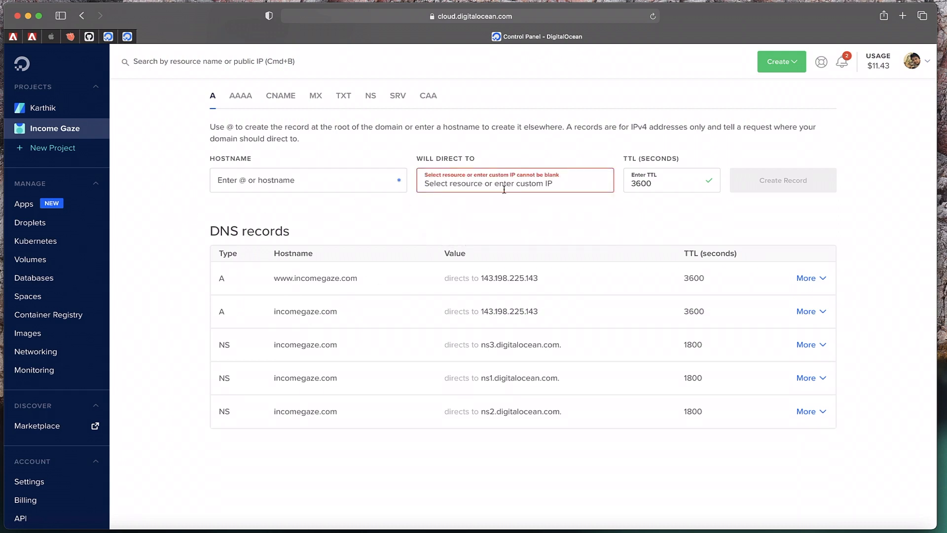
pyautogui.click(500, 183)
pyautogui.click(160, 238)
pyautogui.scroll(5, 846, 242)
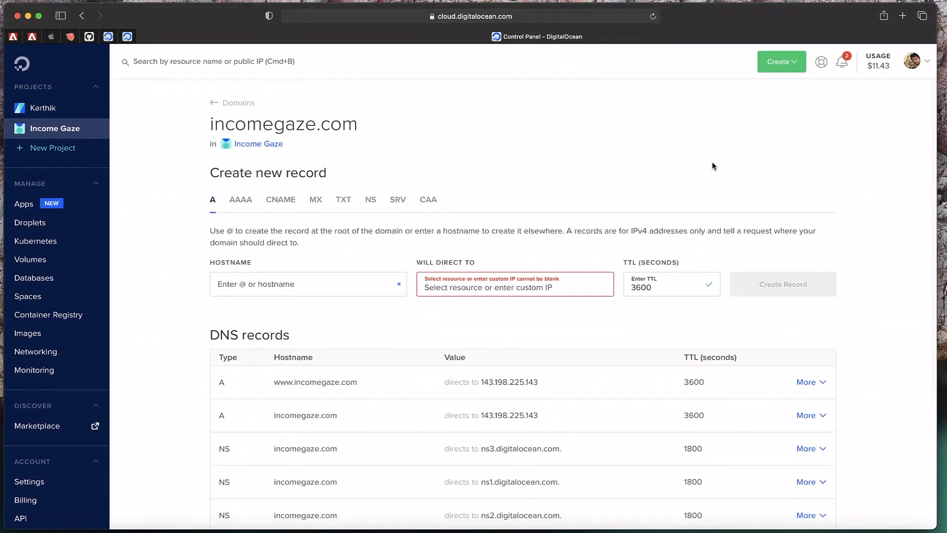
pyautogui.click(71, 129)
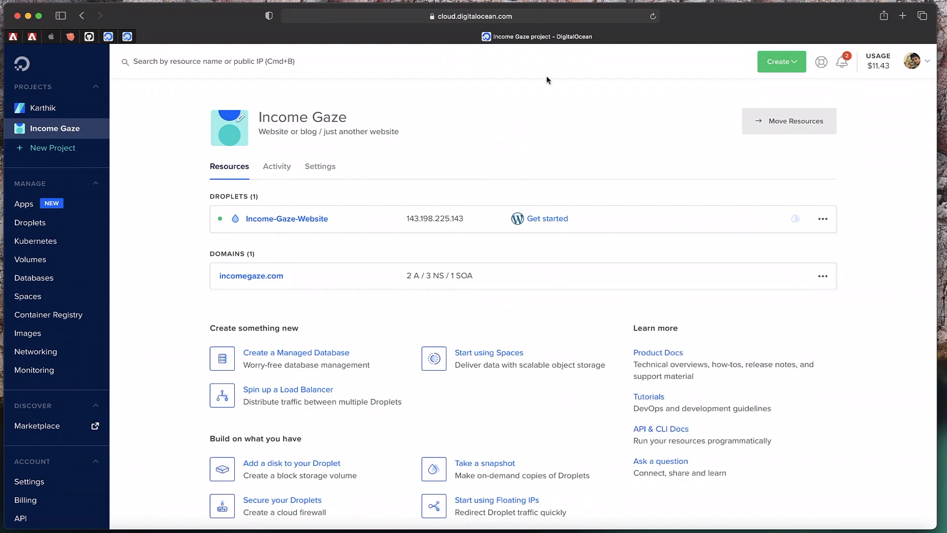
# Open the website droplet's console and log in as root
pyautogui.click(822, 218)
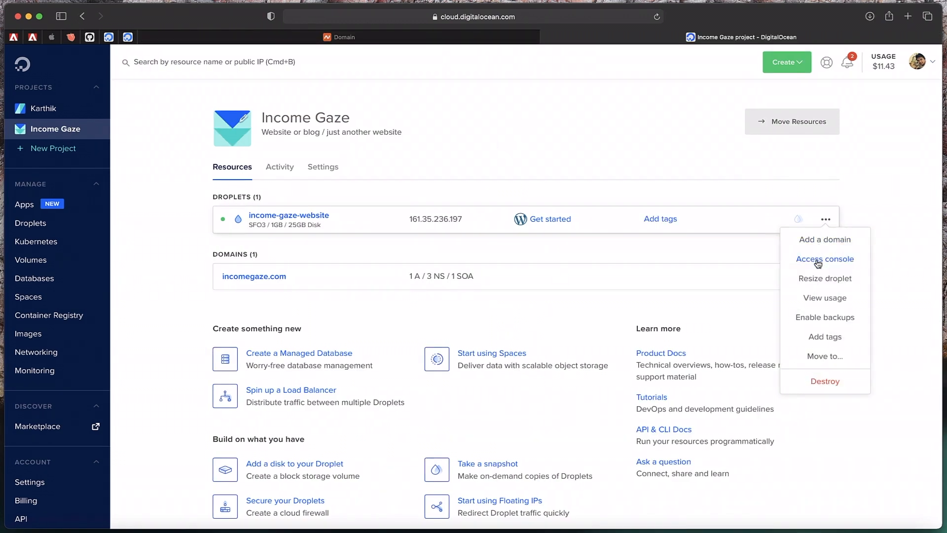
pyautogui.click(817, 259)
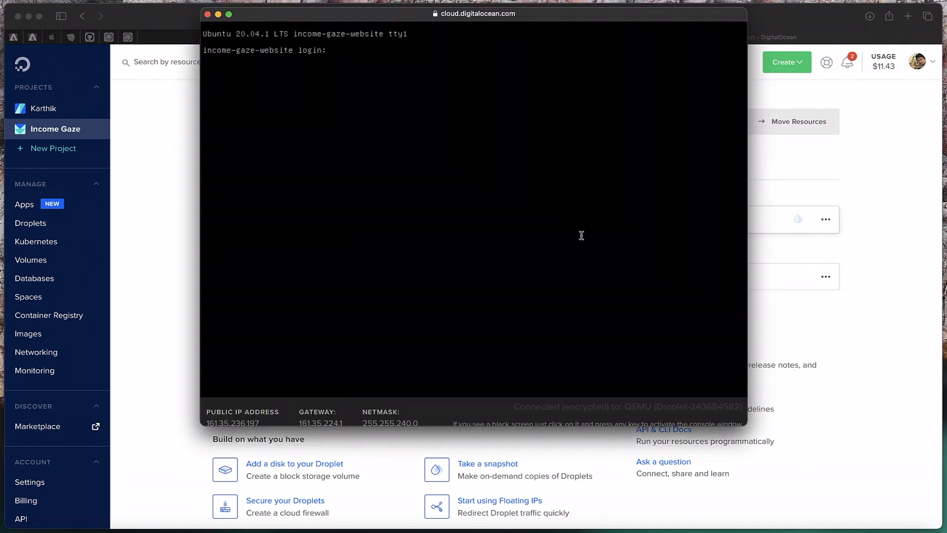
pyautogui.write('root')
pyautogui.press('Return')
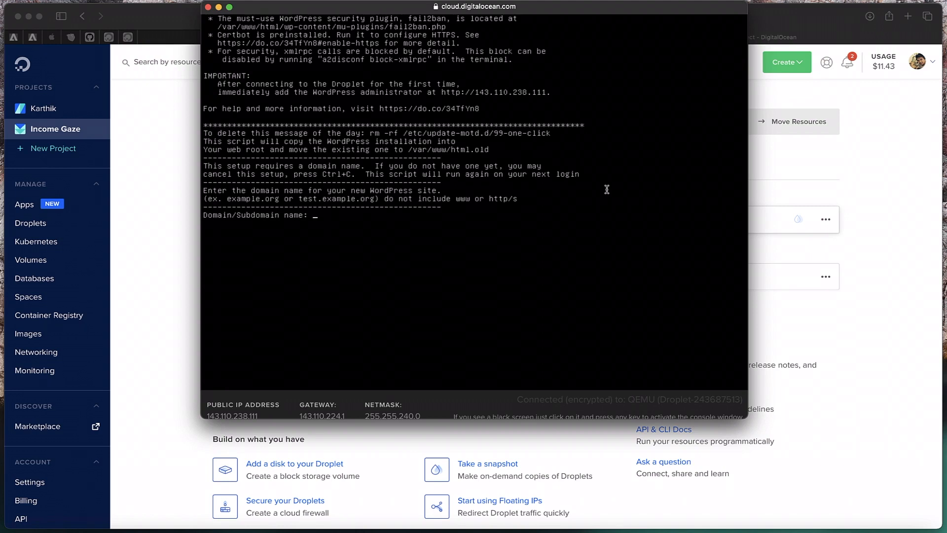
# Enter incomegaze.com as the domain, then the admin e-mail, username 'admin' and password
pyautogui.write('incomegaze.com')
pyautogui.press('Return')
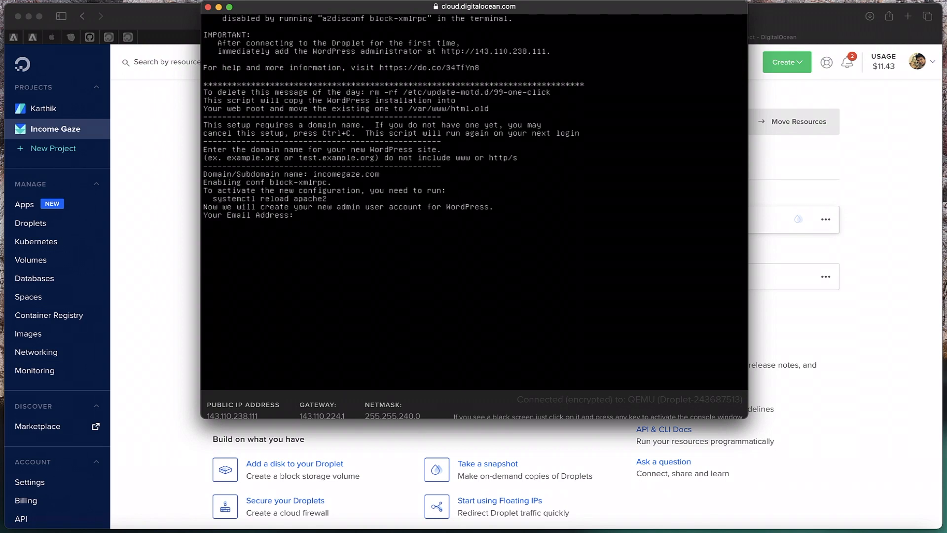
pyautogui.press('Return')
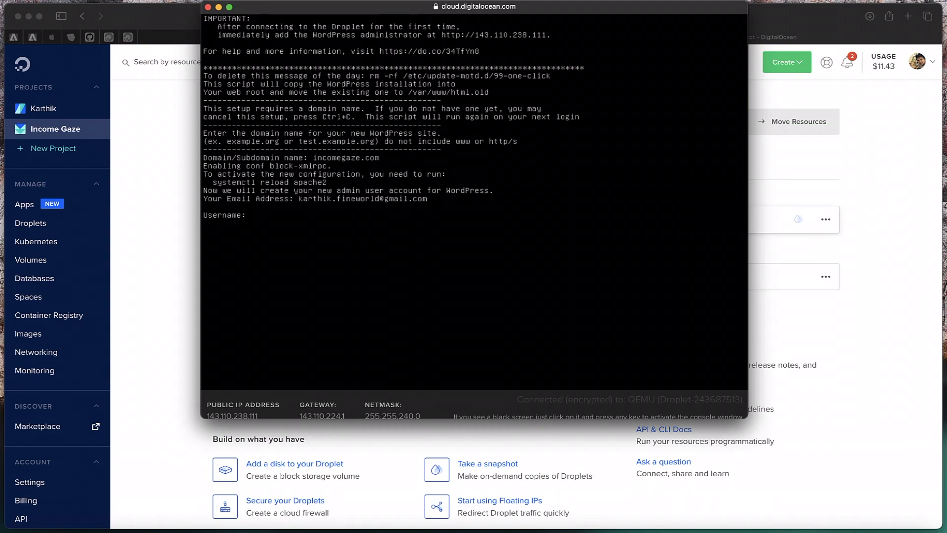
pyautogui.write('admin')
pyautogui.press('Return')
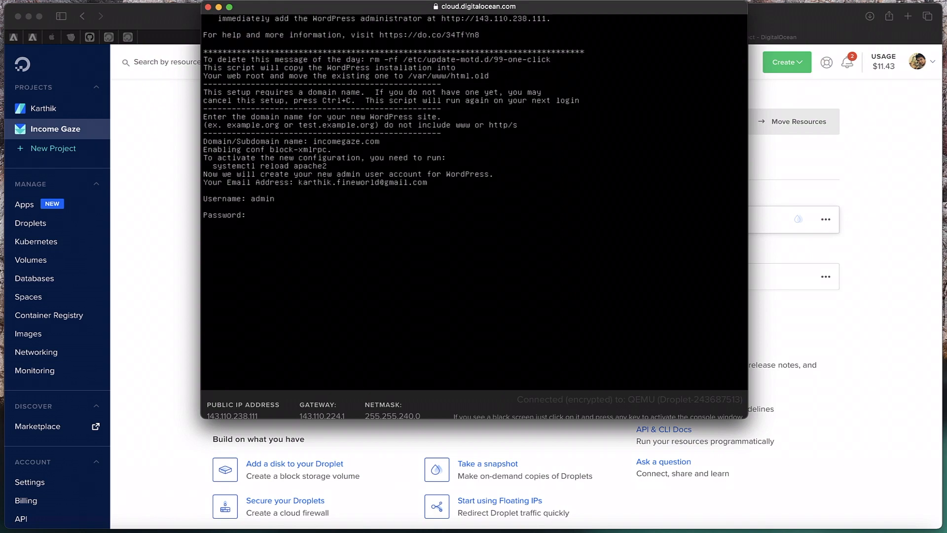
pyautogui.press('Return')
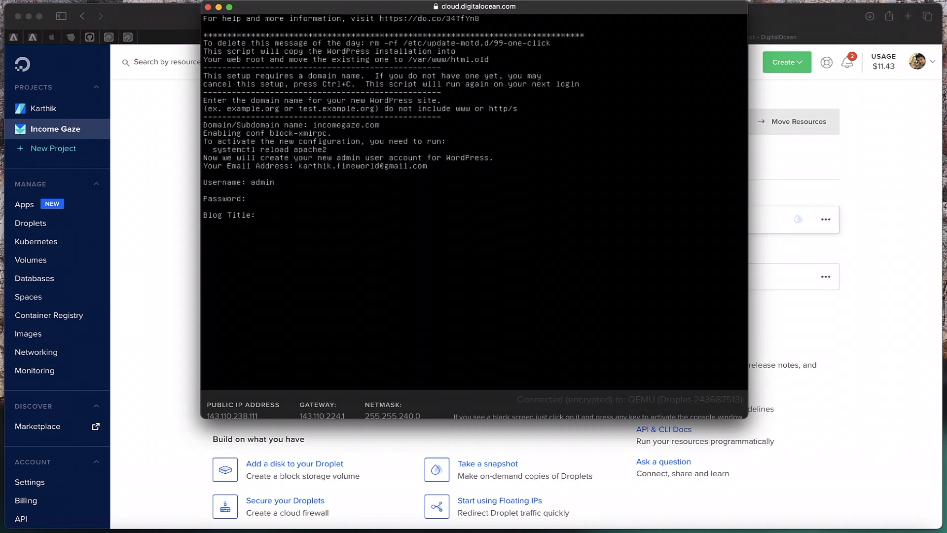
# Set the blog title to 'Income Gaze' and confirm the details with Y
pyautogui.write('Income Gaze')
pyautogui.press('Return')
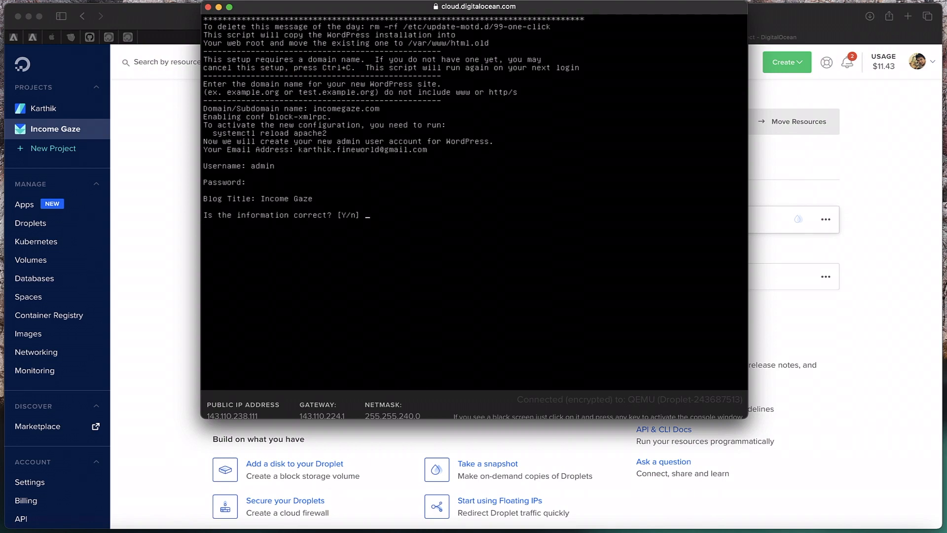
pyautogui.write('Y')
pyautogui.press('Return')
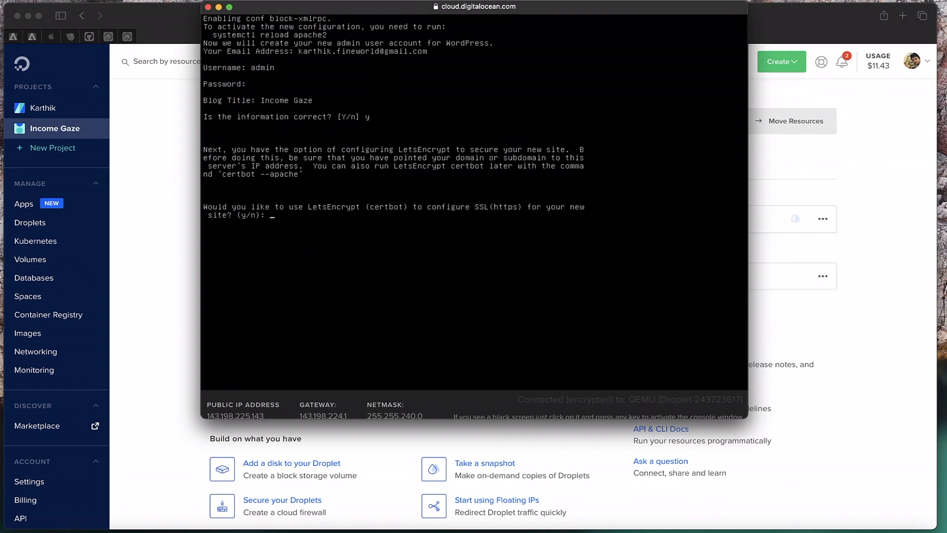
# Accept Let's Encrypt HTTPS setup, give the renewal e-mail, and agree to the terms with A
pyautogui.write('y')
pyautogui.press('Return')
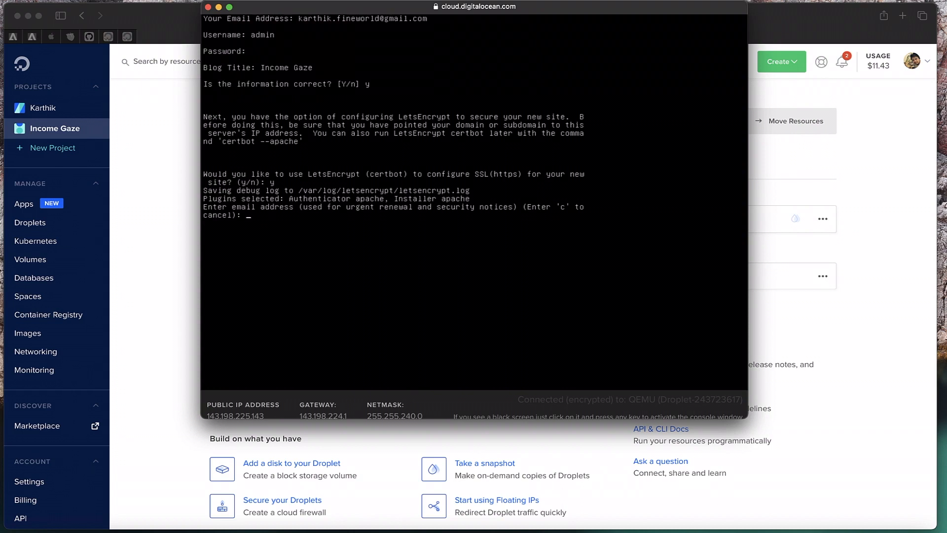
pyautogui.press('Return')
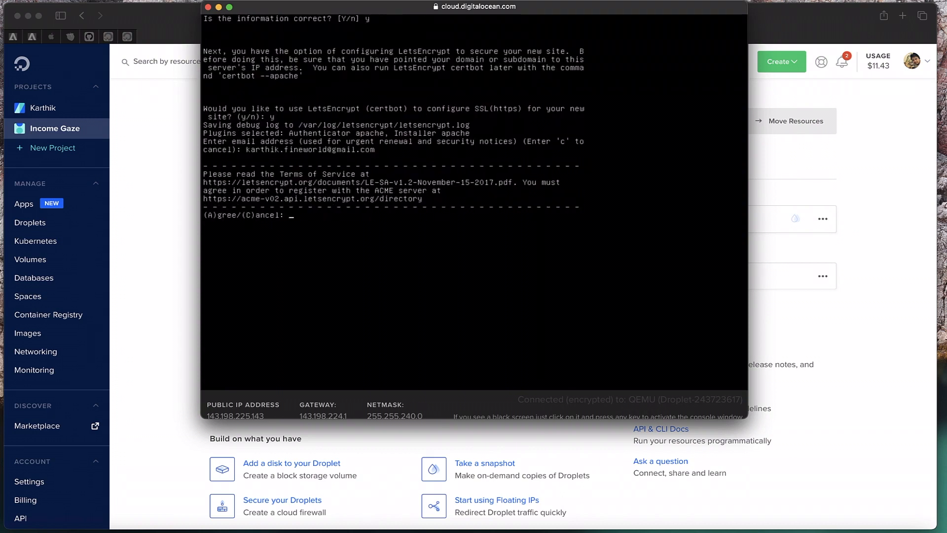
pyautogui.write('A')
pyautogui.press('Return')
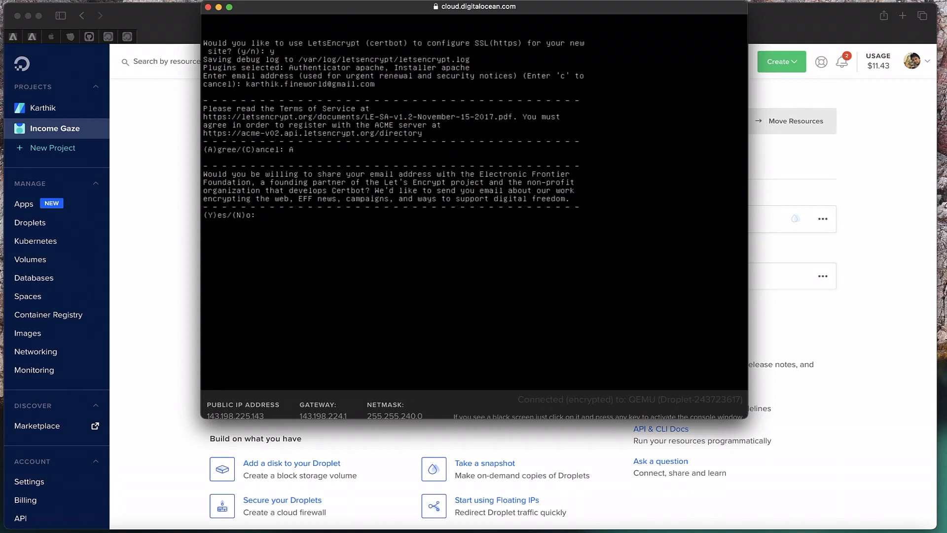
# Share the e-mail with the EFF, cover all domain names, and choose 2 to redirect HTTP to HTTPS
pyautogui.write('Y')
pyautogui.press('Return')
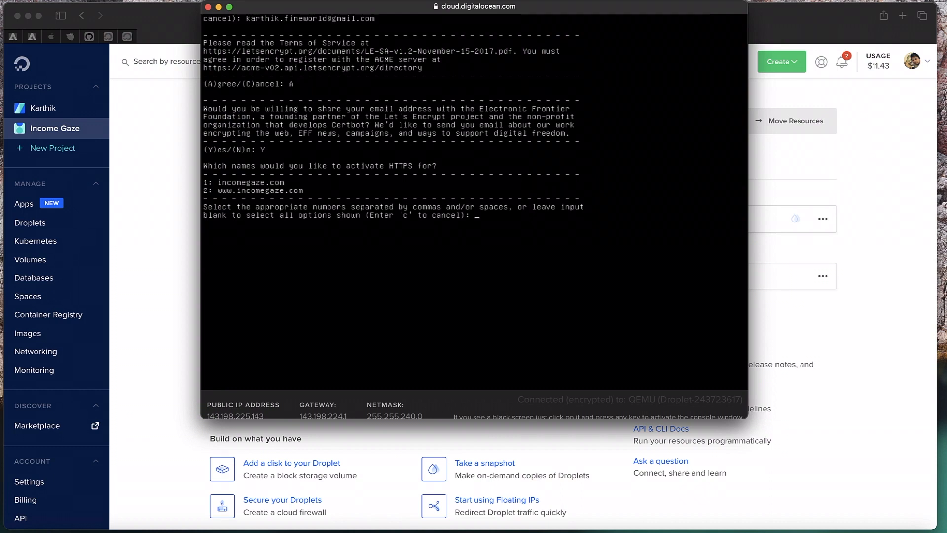
pyautogui.press('Return')
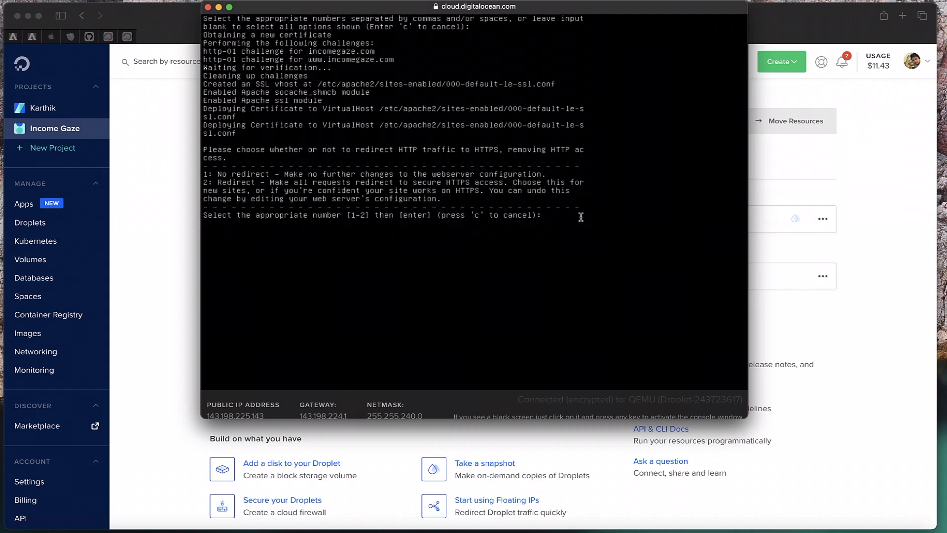
pyautogui.write('2')
pyautogui.press('Return')
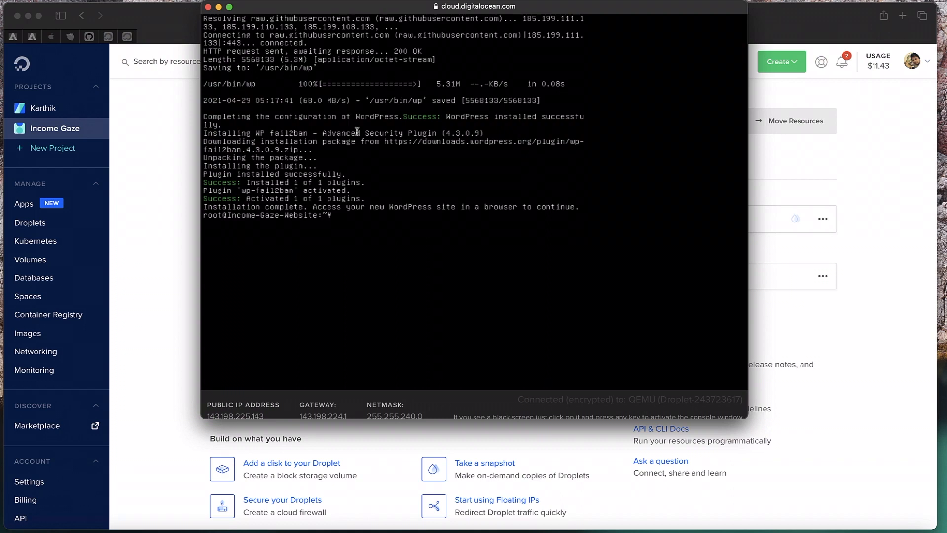
# Close the droplet console and load incomegaze.com/wp-admin in a new Safari tab
pyautogui.click(208, 6)
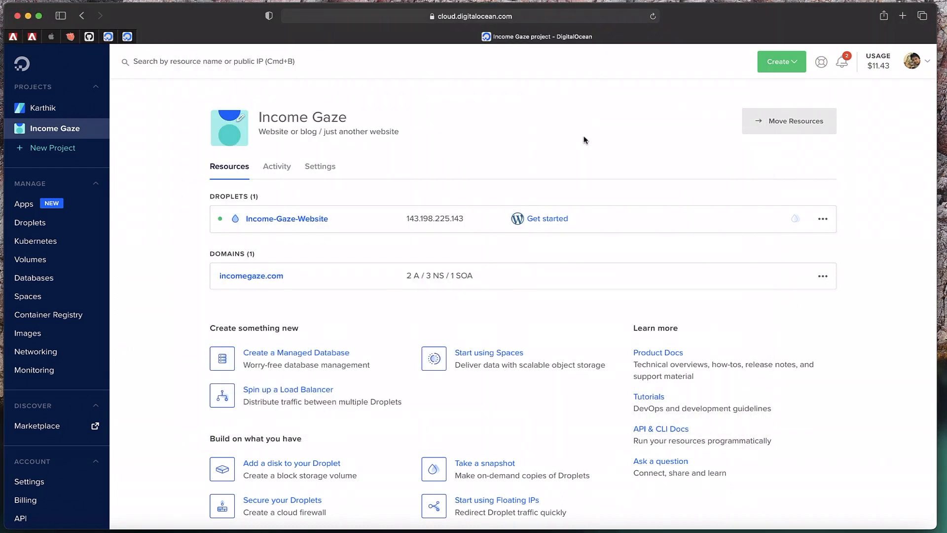
pyautogui.click(903, 16)
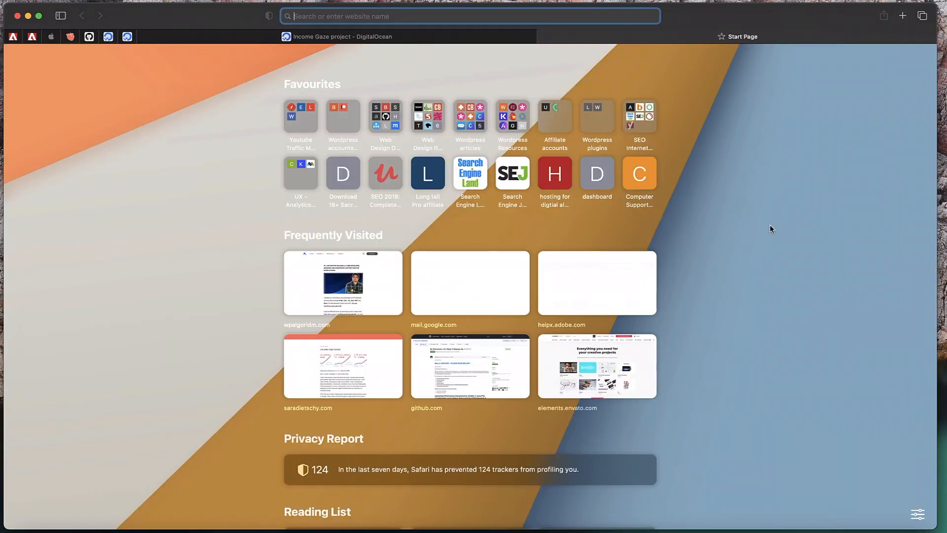
pyautogui.write('inc')
pyautogui.press('Right')
pyautogui.write('/')
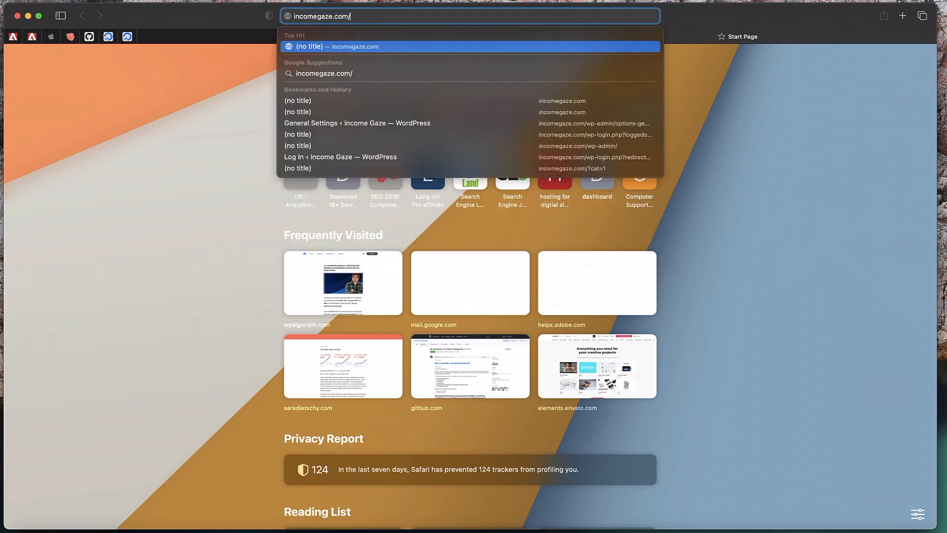
pyautogui.write('w')
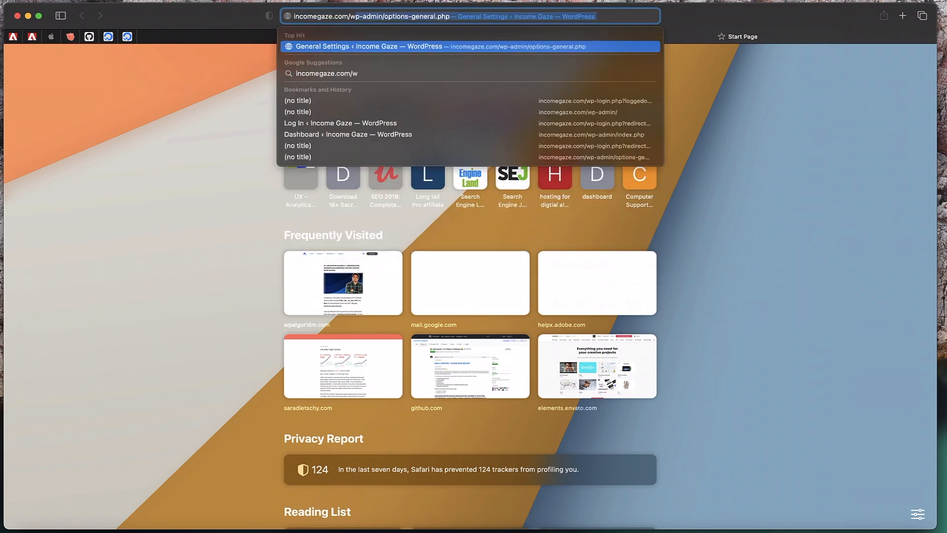
pyautogui.write('p-a')
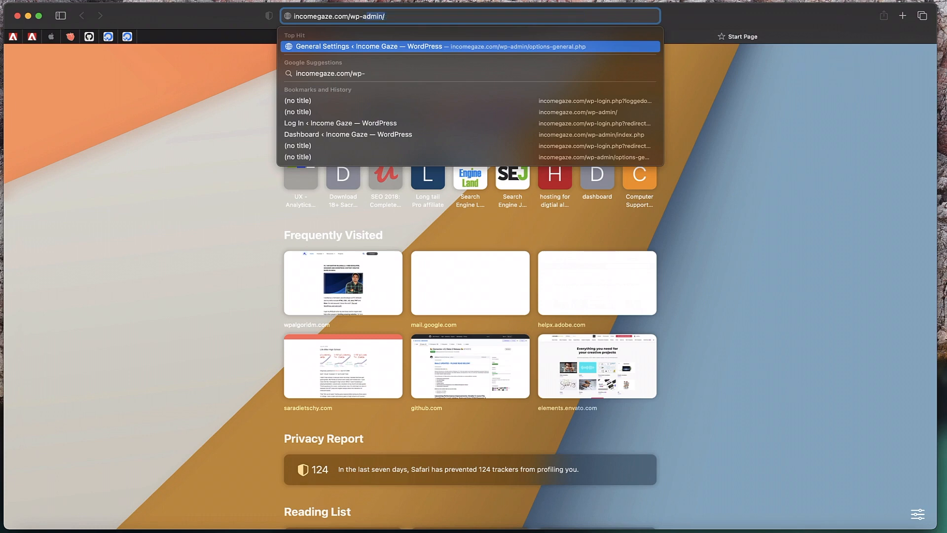
pyautogui.write('dmin/')
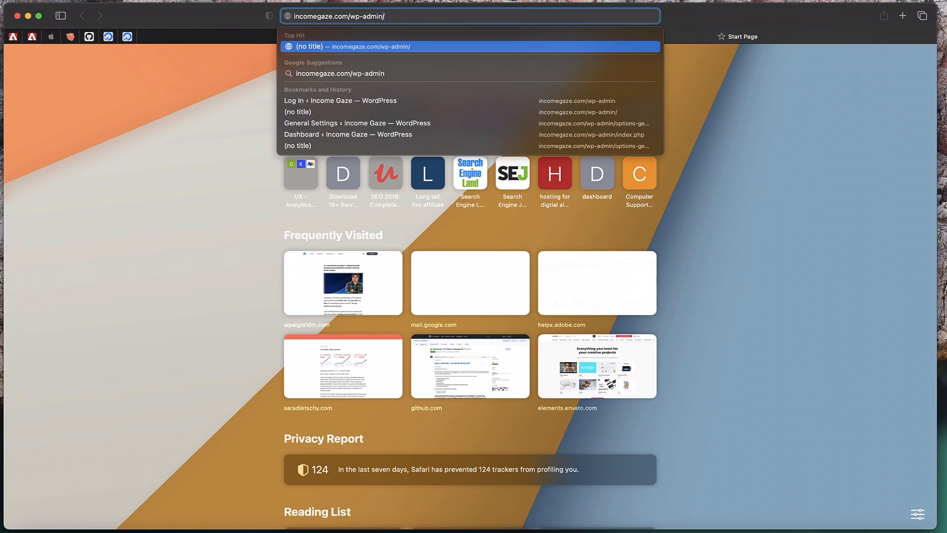
pyautogui.press('Return')
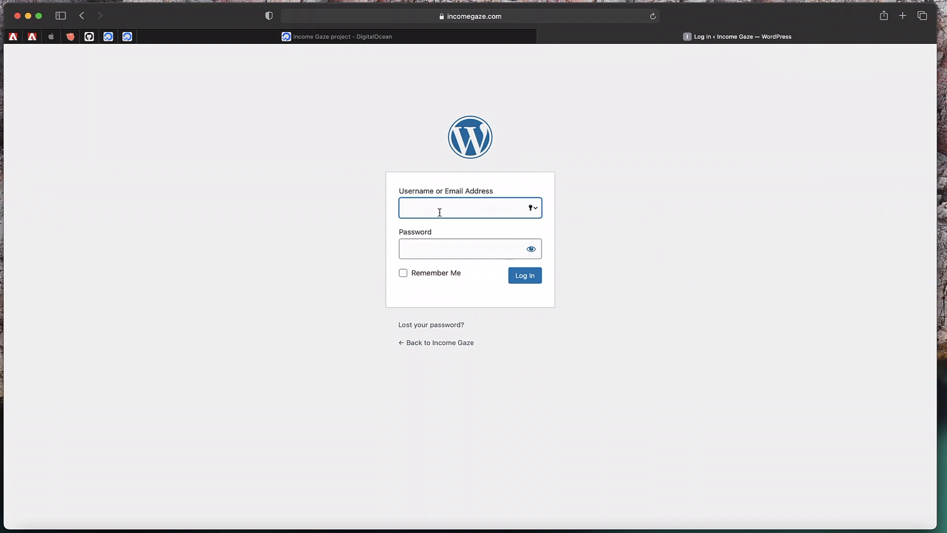
# Log in as 'admin' with the account password, declining to save the password
pyautogui.write('admin')
pyautogui.press('Tab')
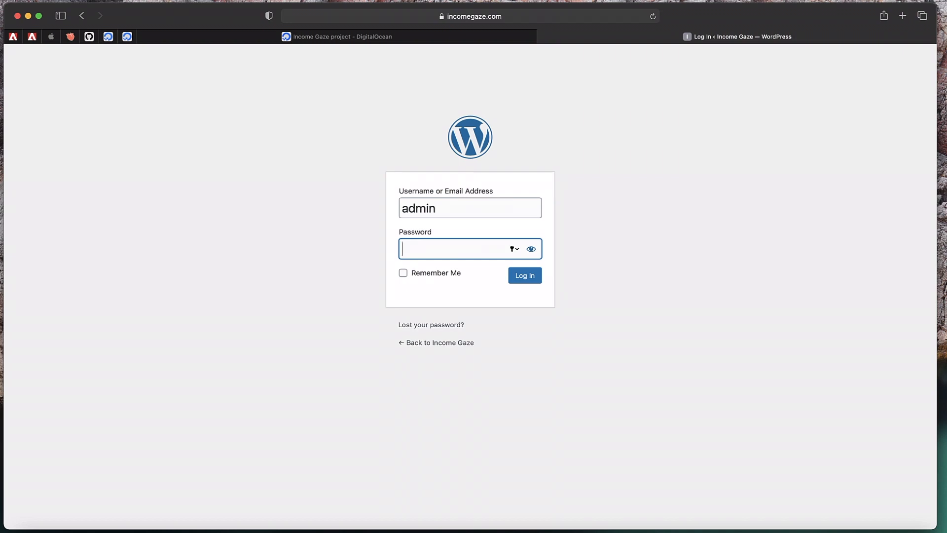
pyautogui.write('adminadmin')
pyautogui.press('Return')
pyautogui.click(440, 322)
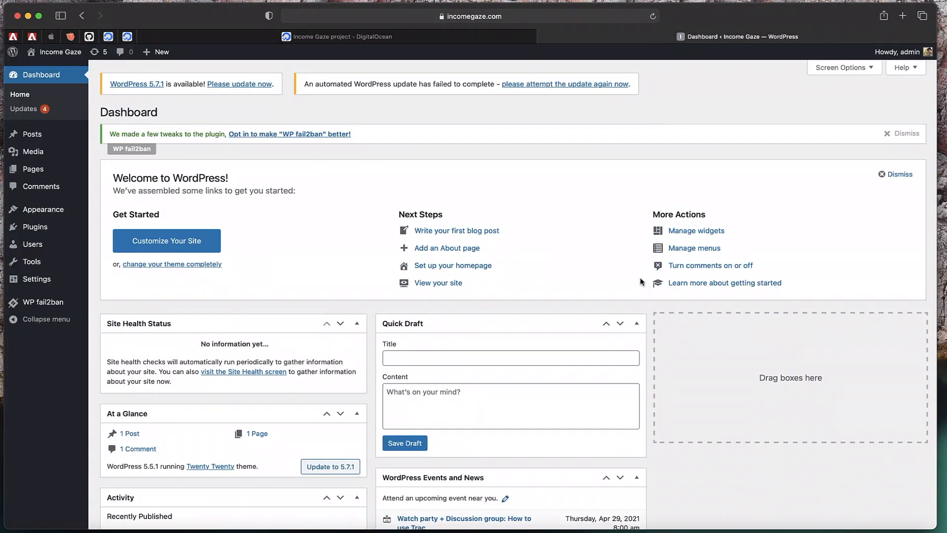
# Open the live site in a new tab, reload it to see Hello world, then return to the Dashboard
pyautogui.moveTo(69, 55)
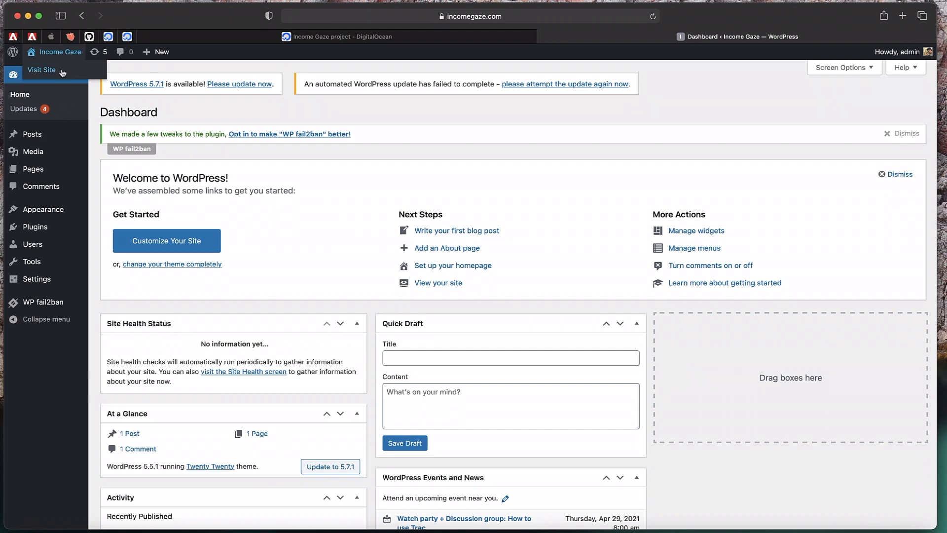
pyautogui.keyDown('super'); pyautogui.click(61, 74); pyautogui.keyUp('super')
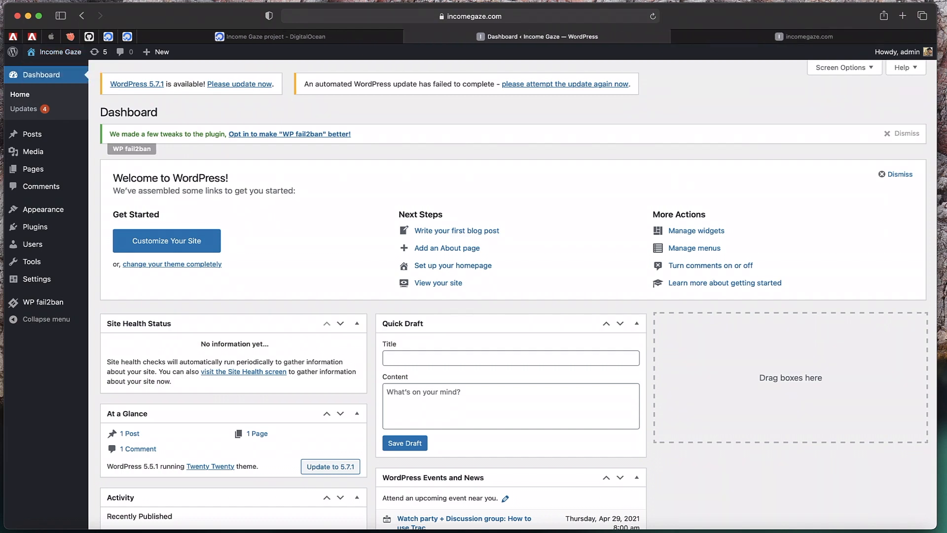
pyautogui.click(804, 38)
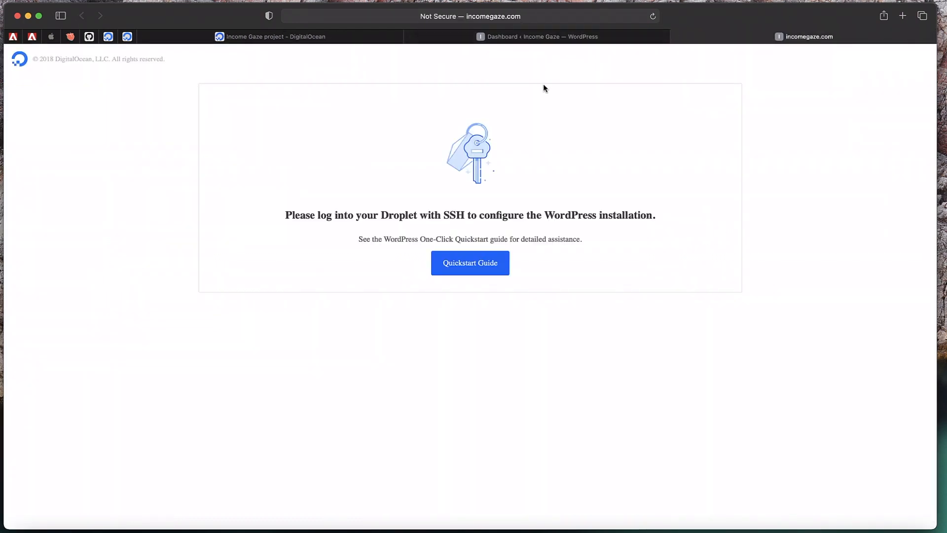
pyautogui.click(652, 16)
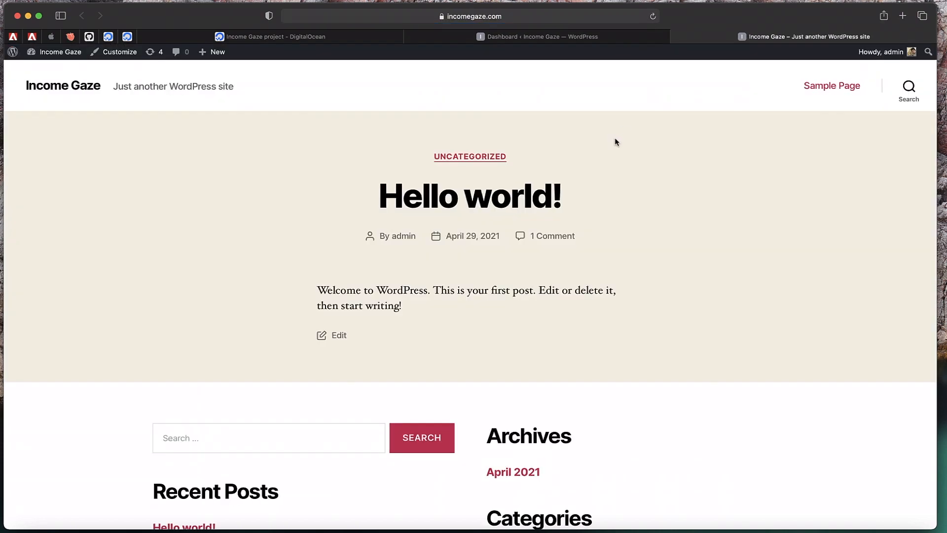
pyautogui.scroll(-5, 615, 142)
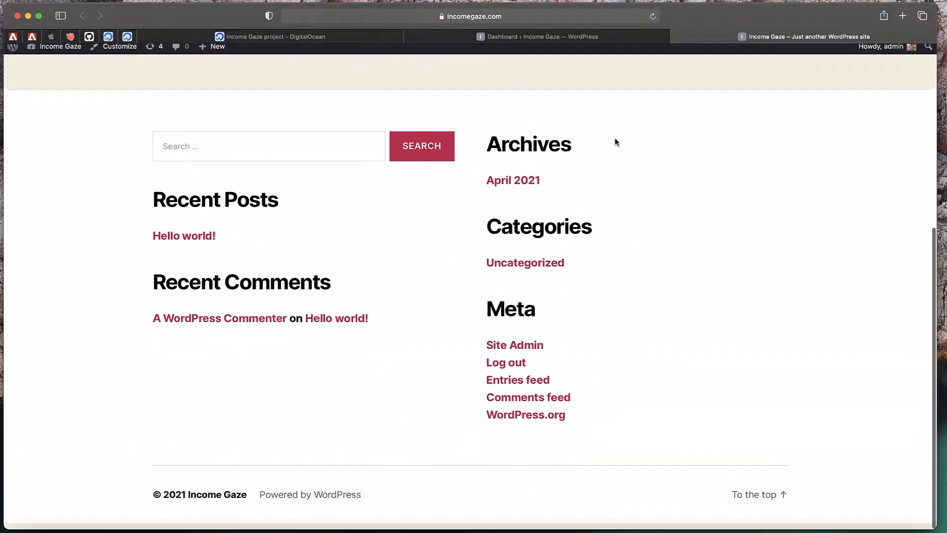
pyautogui.scroll(5, 615, 142)
pyautogui.click(593, 37)
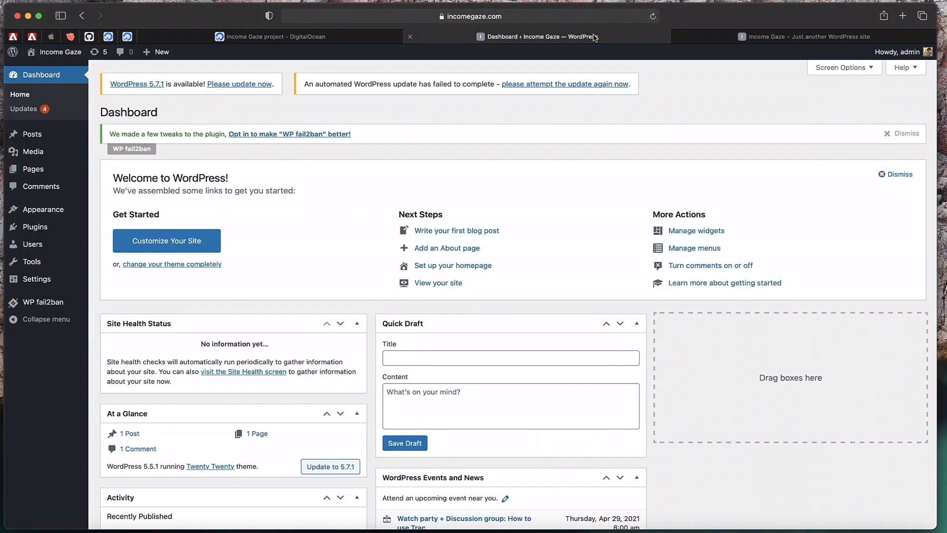
# In Settings > General, change both WordPress Address and Site Address from http to https
pyautogui.moveTo(38, 268)
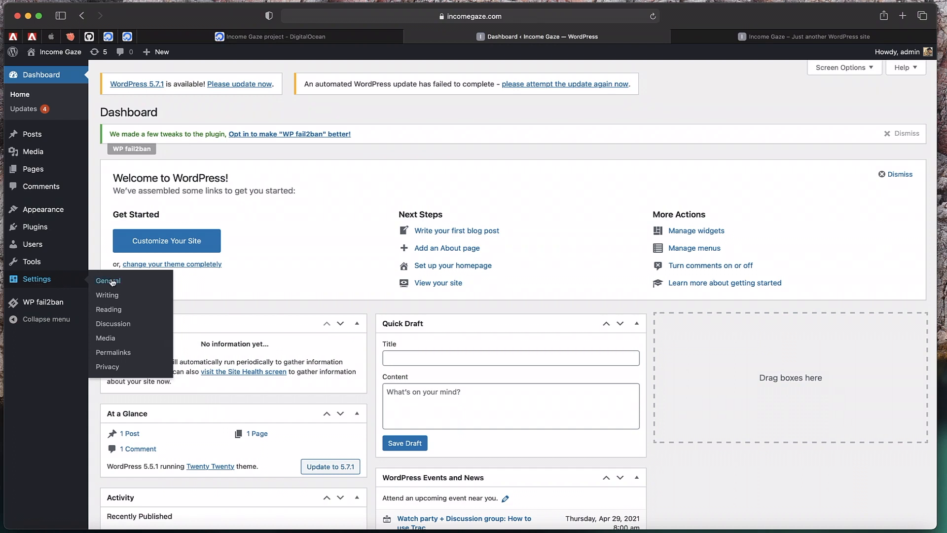
pyautogui.click(113, 281)
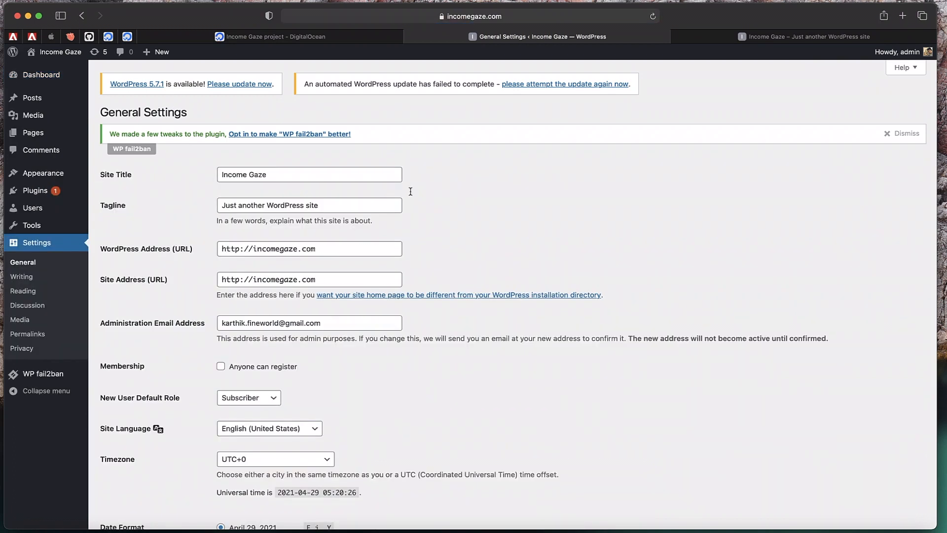
pyautogui.click(239, 251)
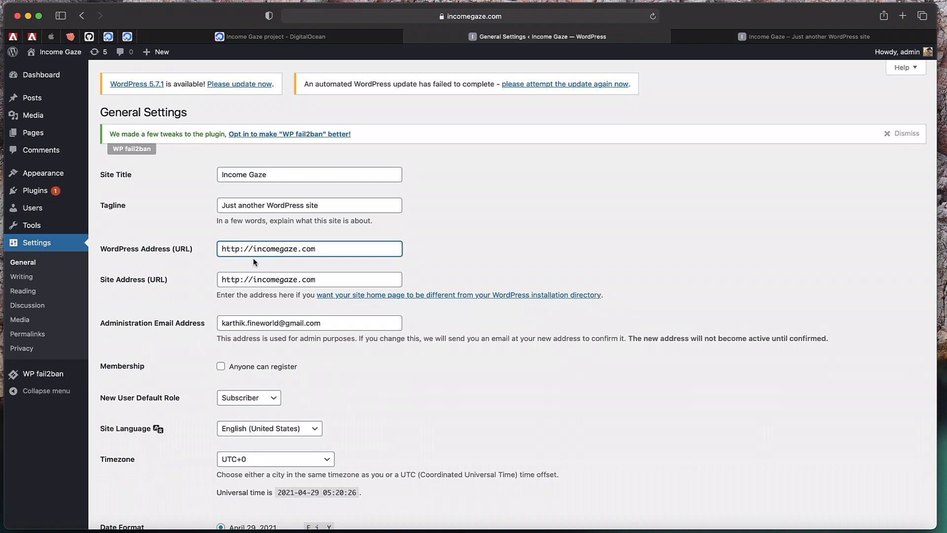
pyautogui.write('s')
pyautogui.click(239, 279)
pyautogui.write('s')
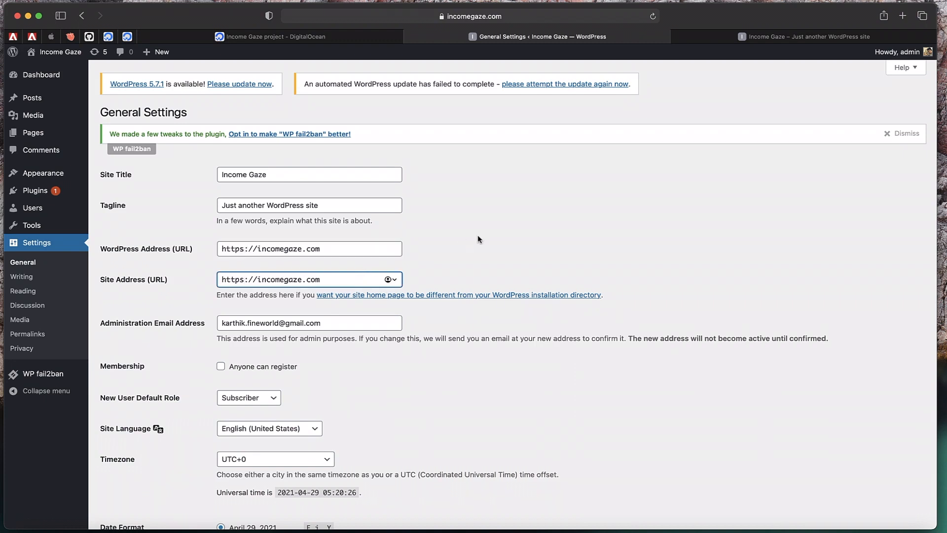
# Save the general settings and begin logging in again as 'admin'
pyautogui.scroll(-3, 478, 239)
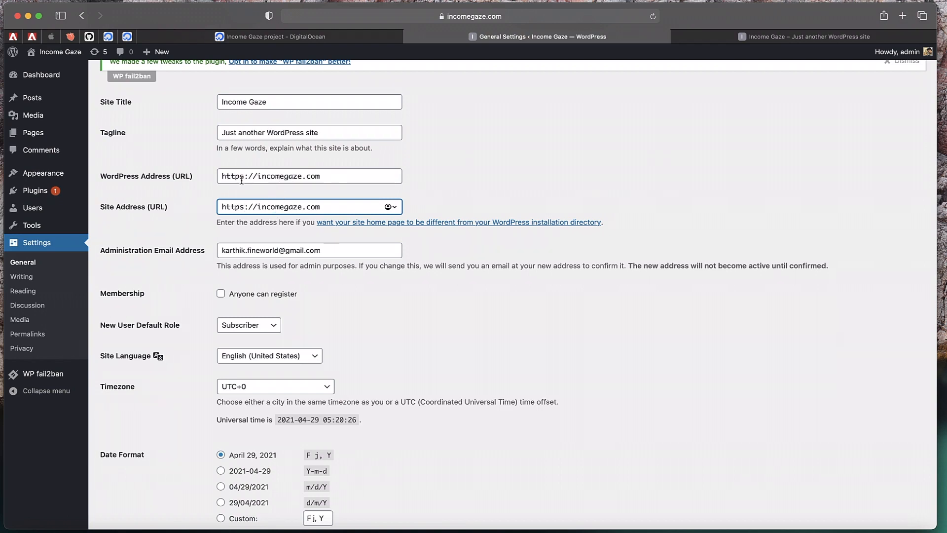
pyautogui.scroll(-5, 240, 208)
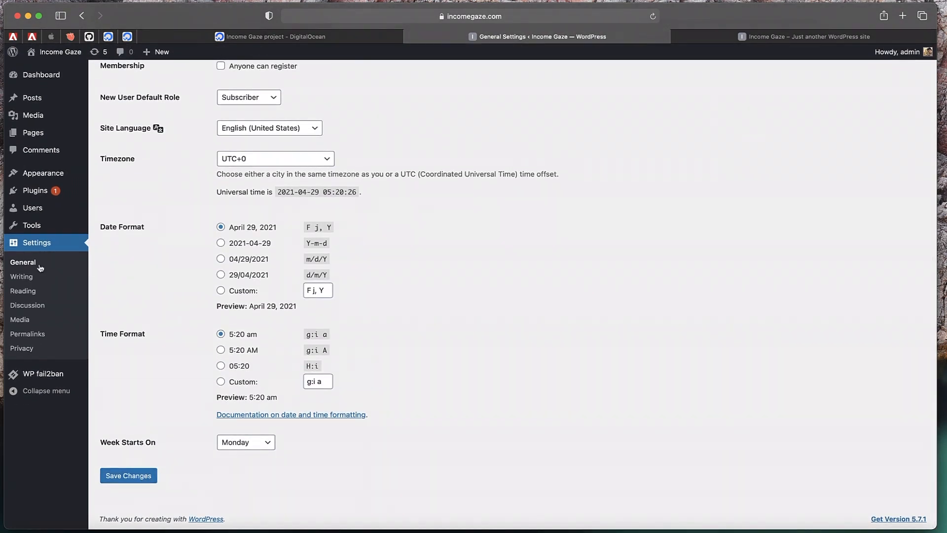
pyautogui.scroll(6, 140, 211)
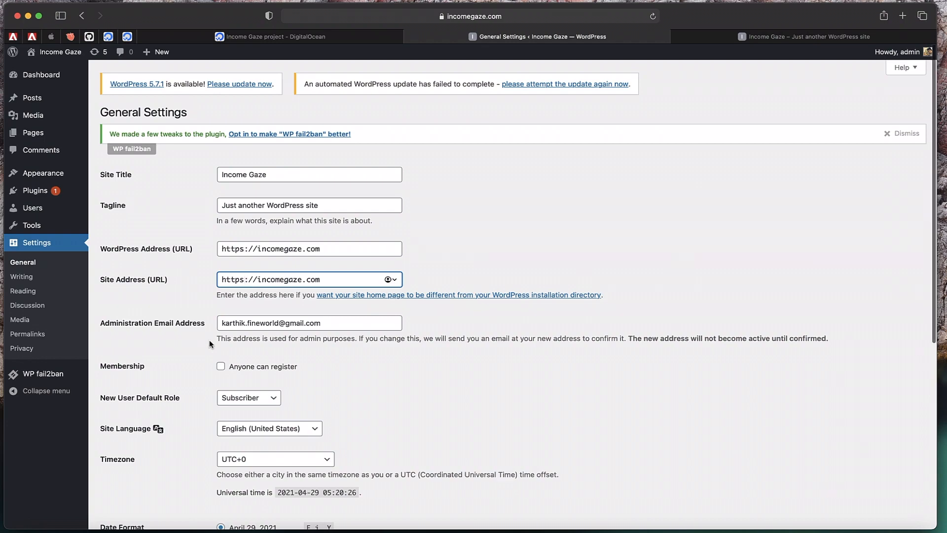
pyautogui.scroll(-6, 210, 343)
pyautogui.click(149, 476)
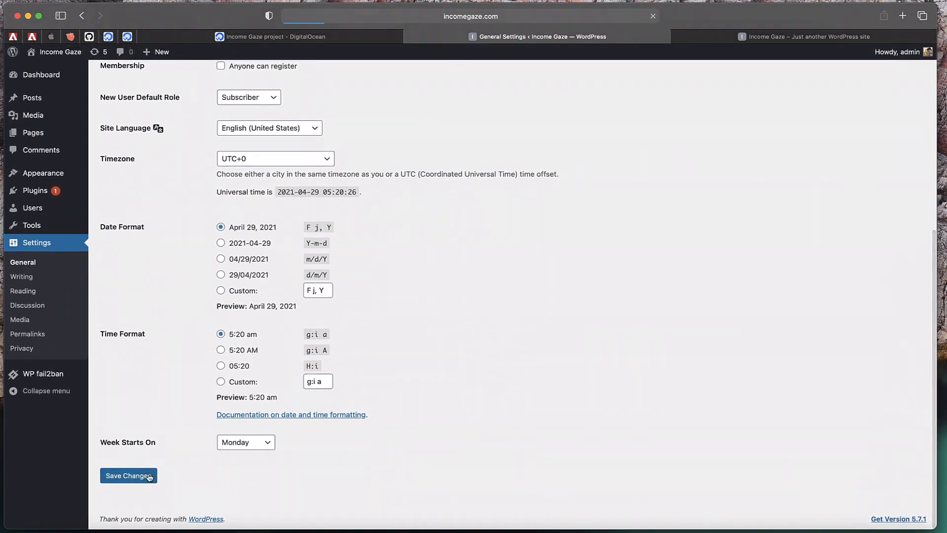
pyautogui.write('admin')
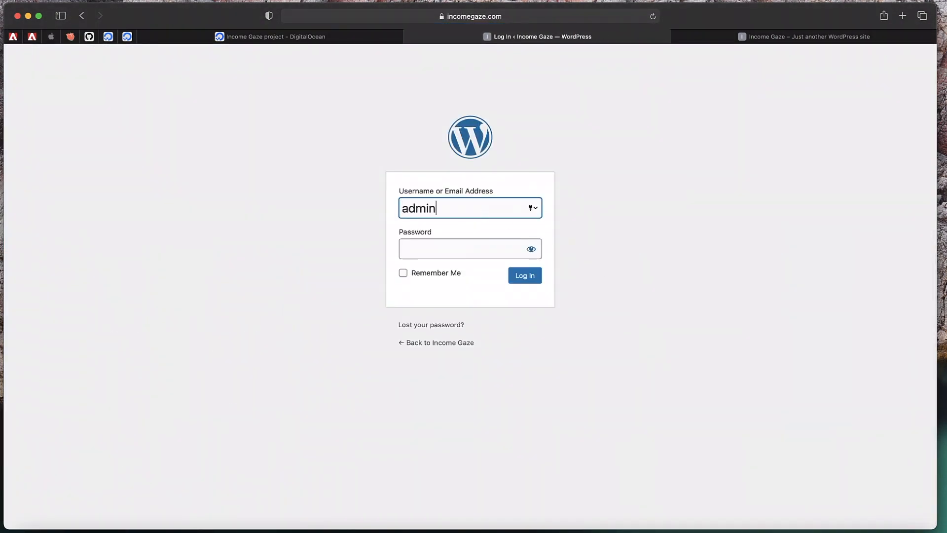
pyautogui.press('Tab')
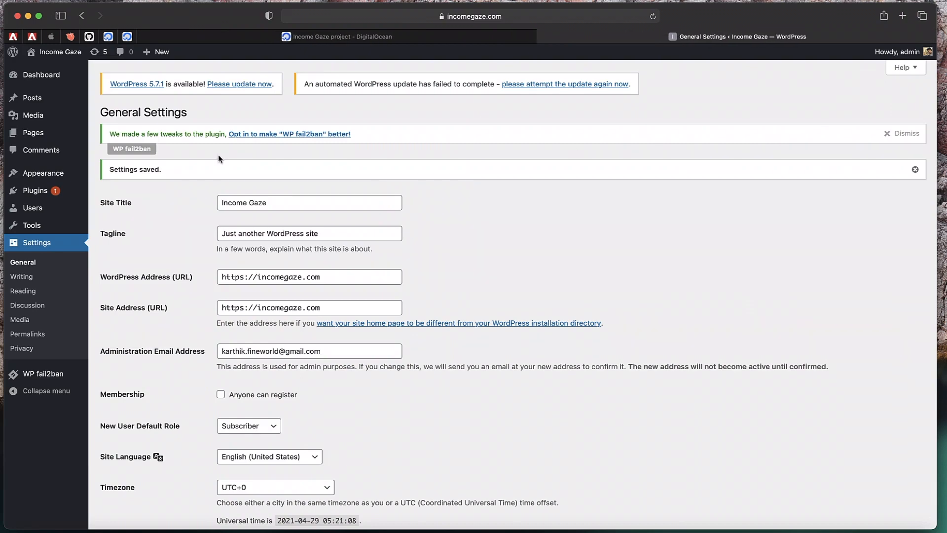
# Open the live site in a new tab and view its R3 certificate, valid until 28 July 2021
pyautogui.moveTo(34, 55)
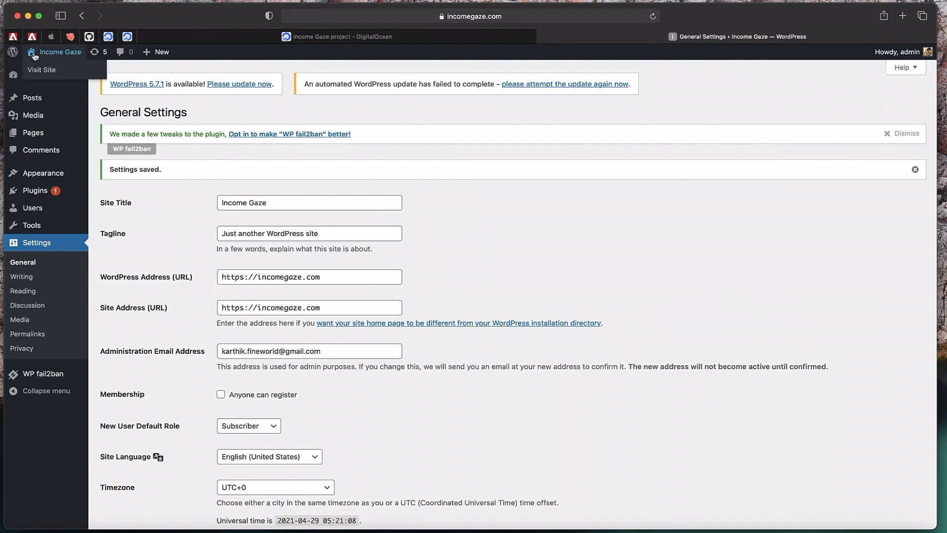
pyautogui.keyDown('super'); pyautogui.click(46, 75); pyautogui.keyUp('super')
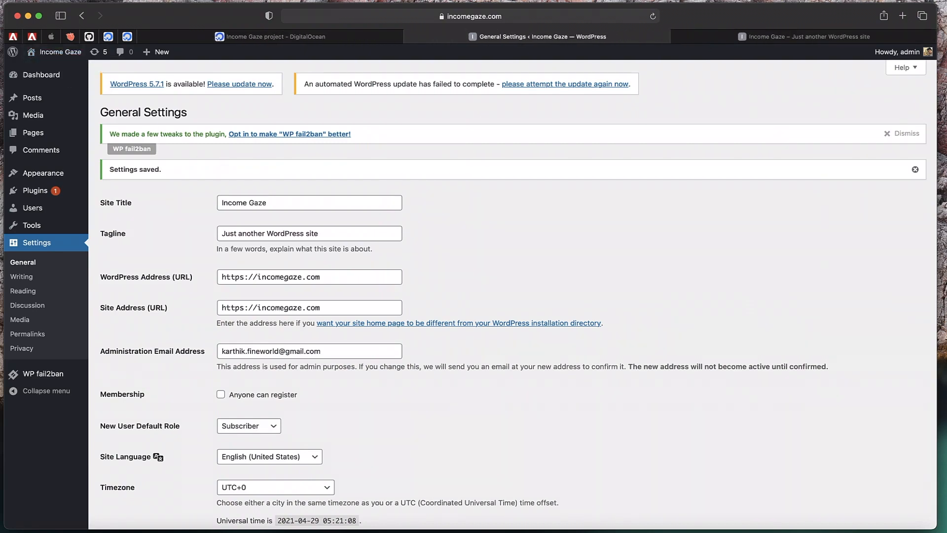
pyautogui.click(781, 37)
pyautogui.scroll(-5, 605, 272)
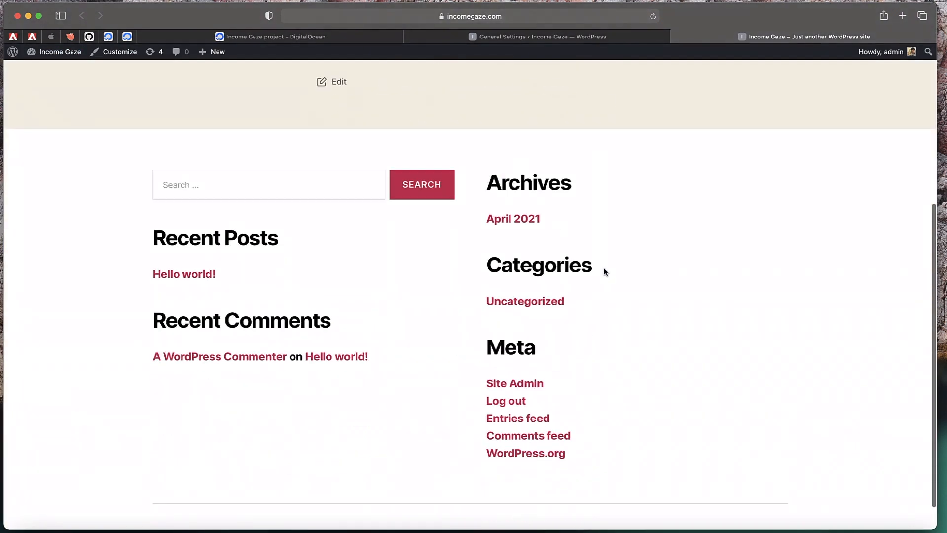
pyautogui.click(441, 17)
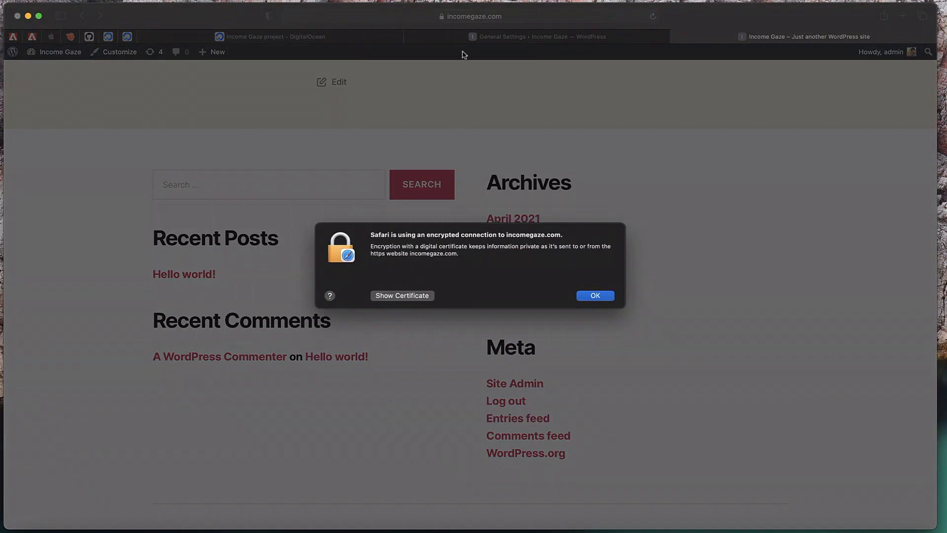
pyautogui.click(402, 295)
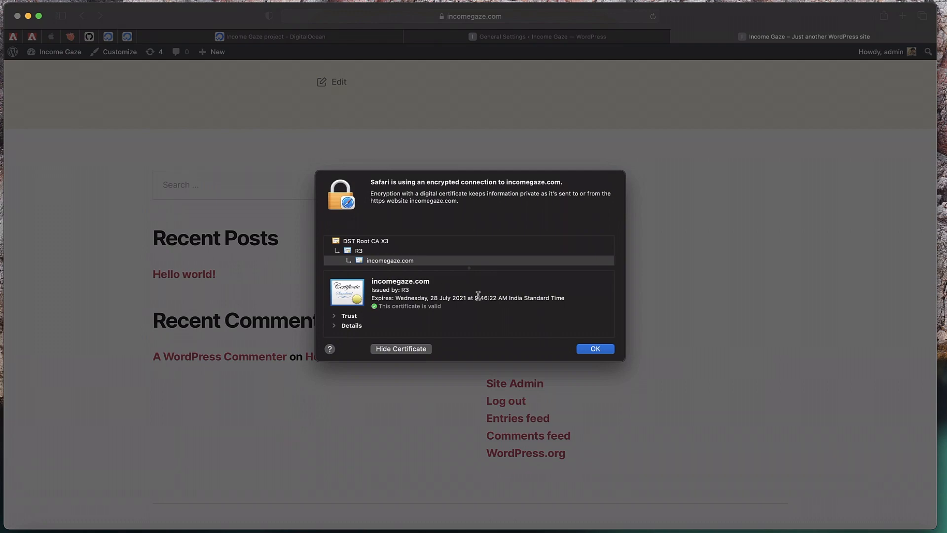
pyautogui.click(597, 348)
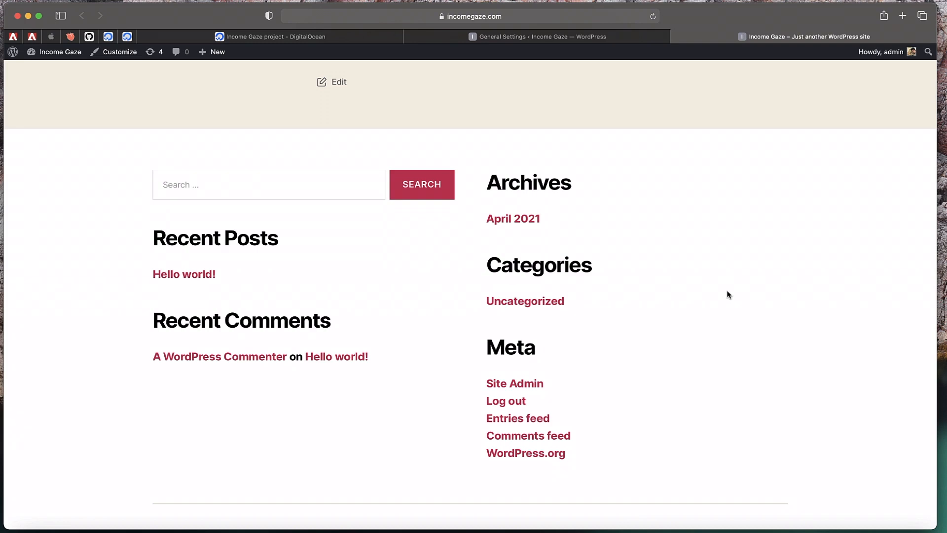
# Close the live site tab and go to Appearance > Themes
pyautogui.click(676, 37)
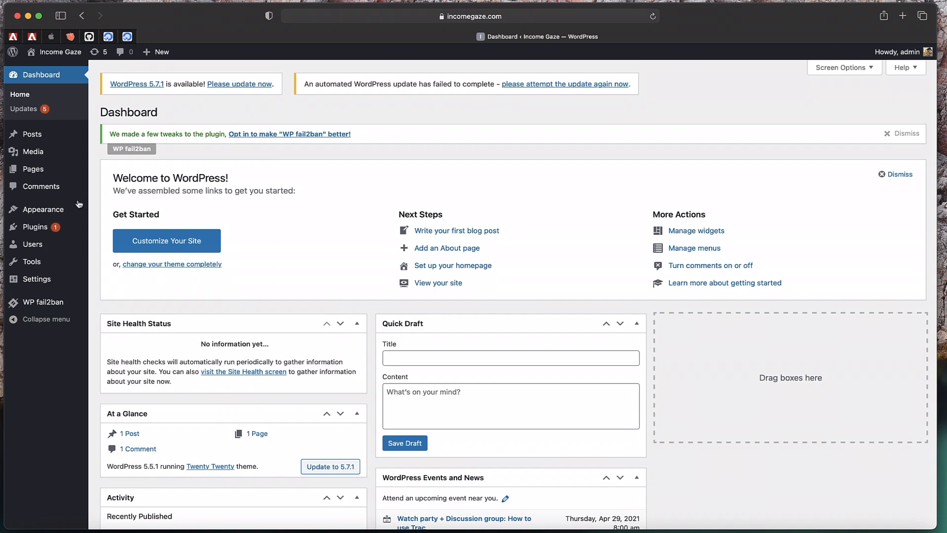
pyautogui.click(41, 210)
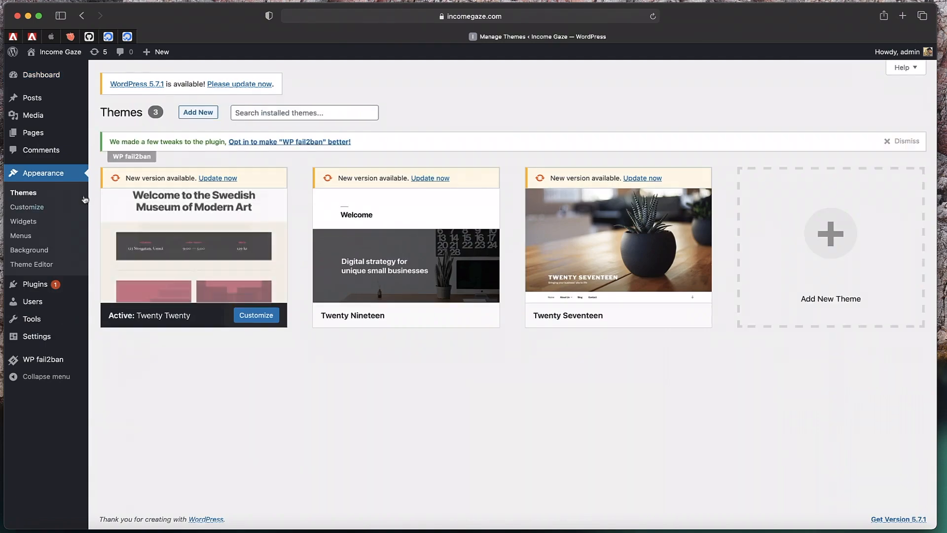
# Search 'as' in Add Themes, install and activate Astra, then show the Astra Options page
pyautogui.click(198, 114)
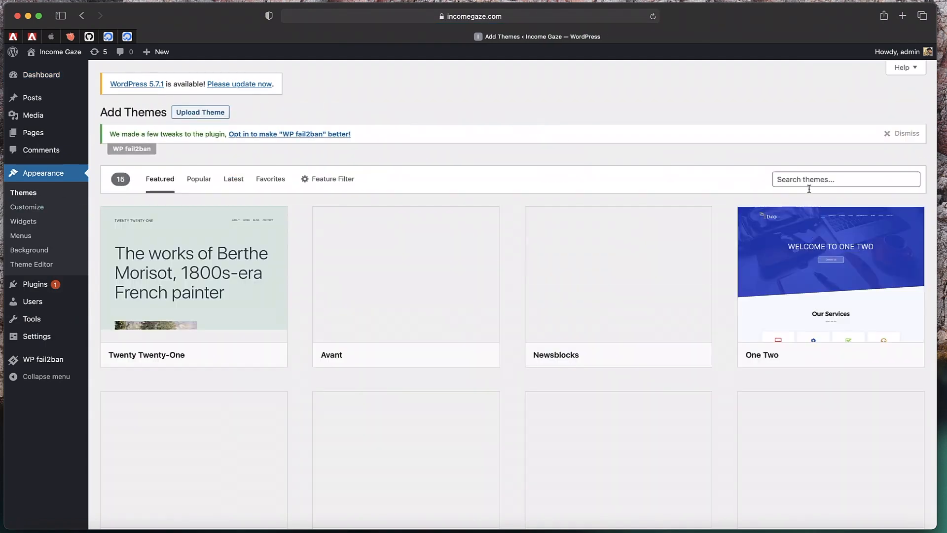
pyautogui.click(812, 181)
pyautogui.write('astra')
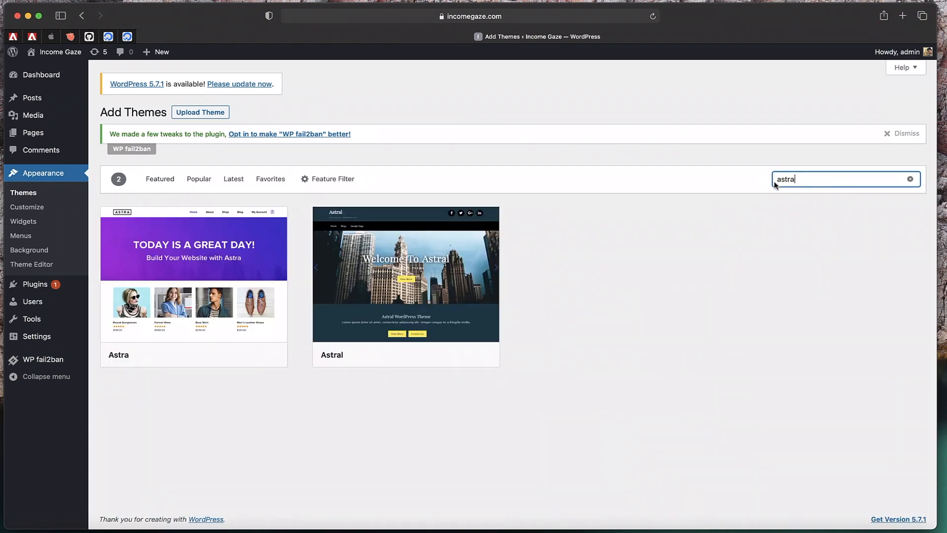
pyautogui.click(220, 355)
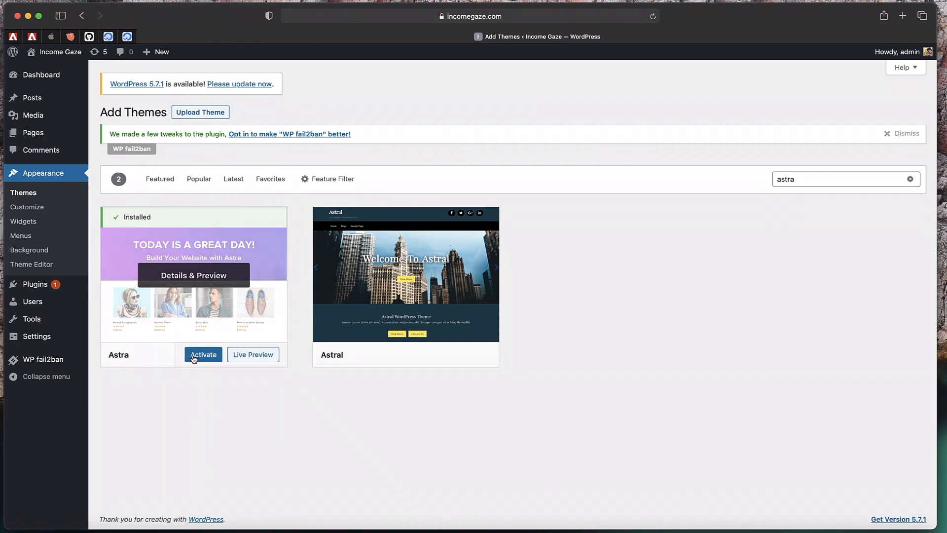
pyautogui.click(194, 355)
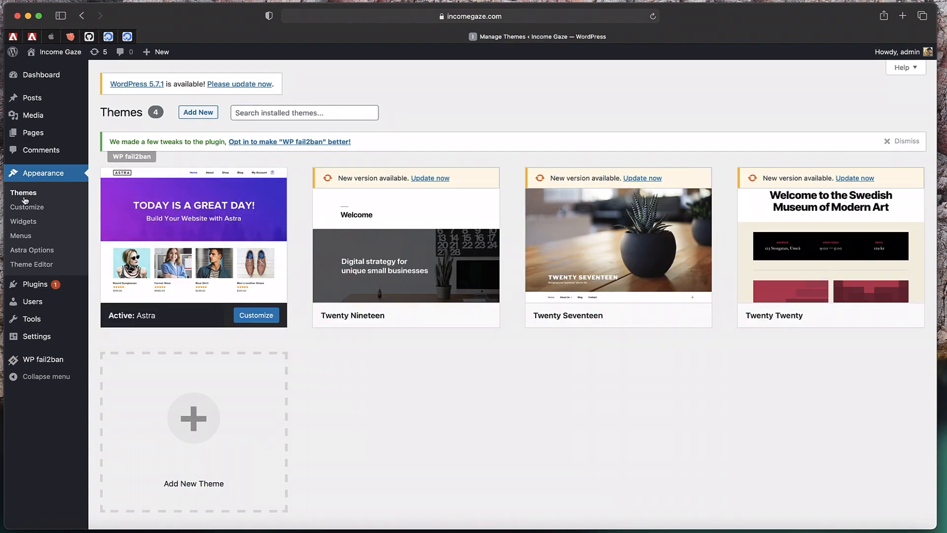
pyautogui.click(35, 250)
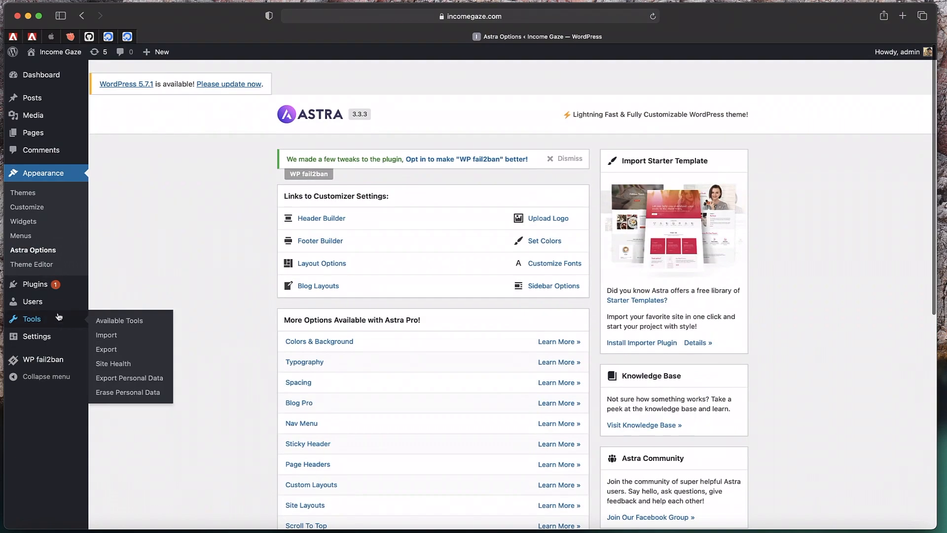
# Search plugins for 'starter templates', then install and activate Starter Templates by Brainstorm Force
pyautogui.click(34, 284)
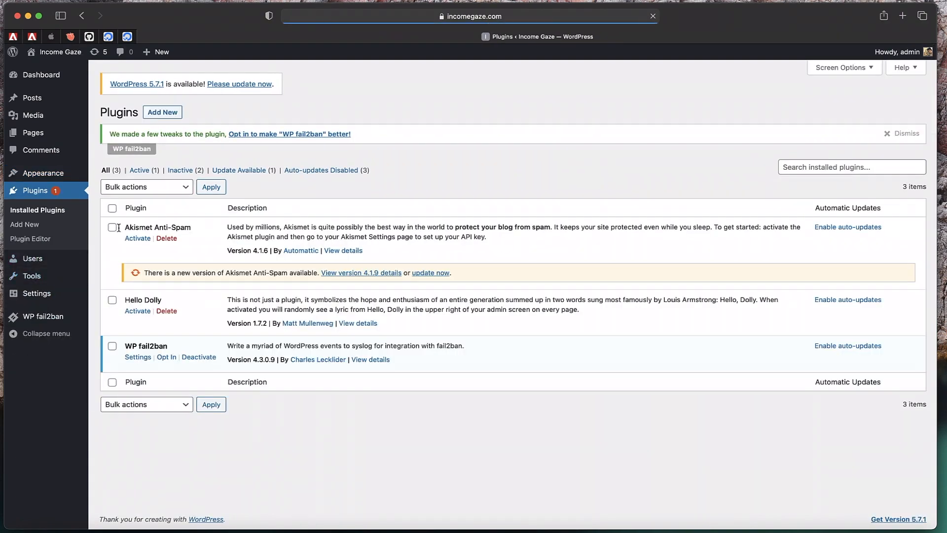
pyautogui.click(156, 113)
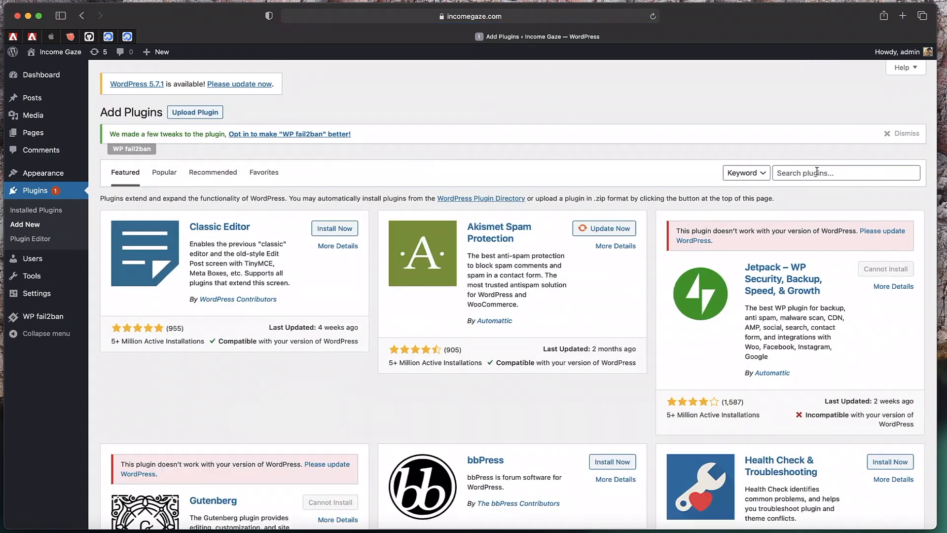
pyautogui.click(820, 174)
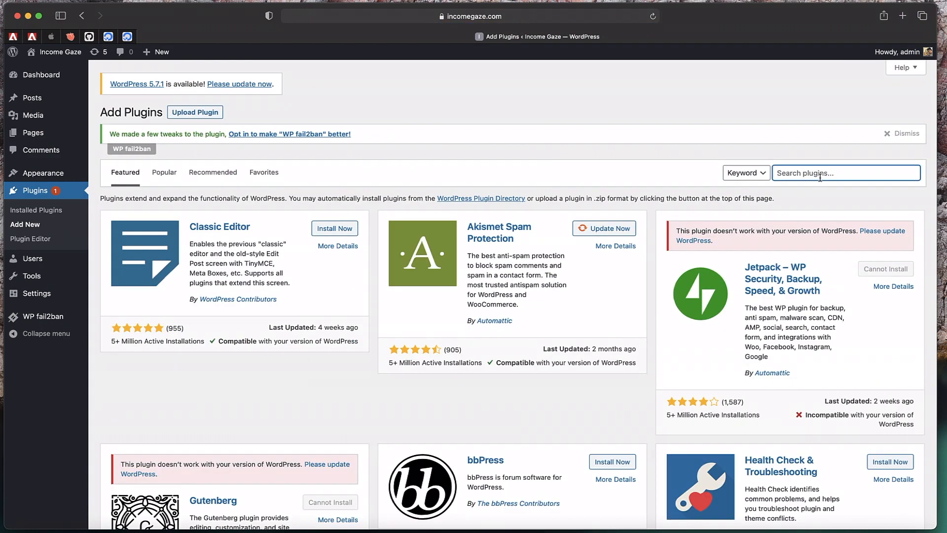
pyautogui.write('starter templates')
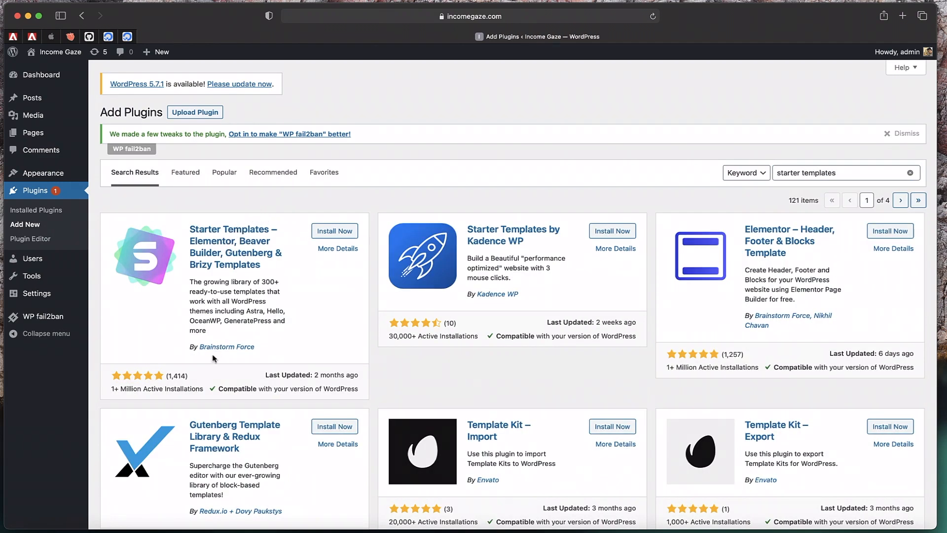
pyautogui.tripleClick(137, 387)
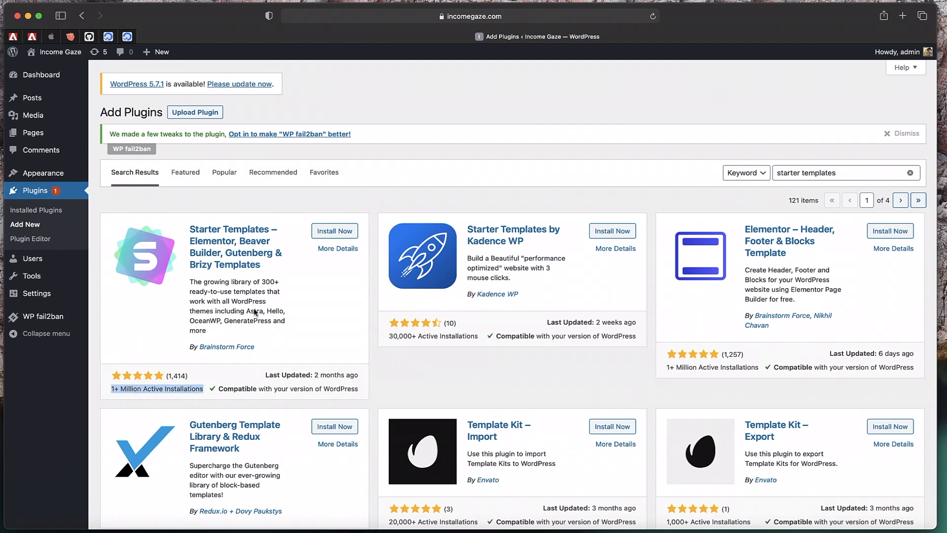
pyautogui.click(339, 232)
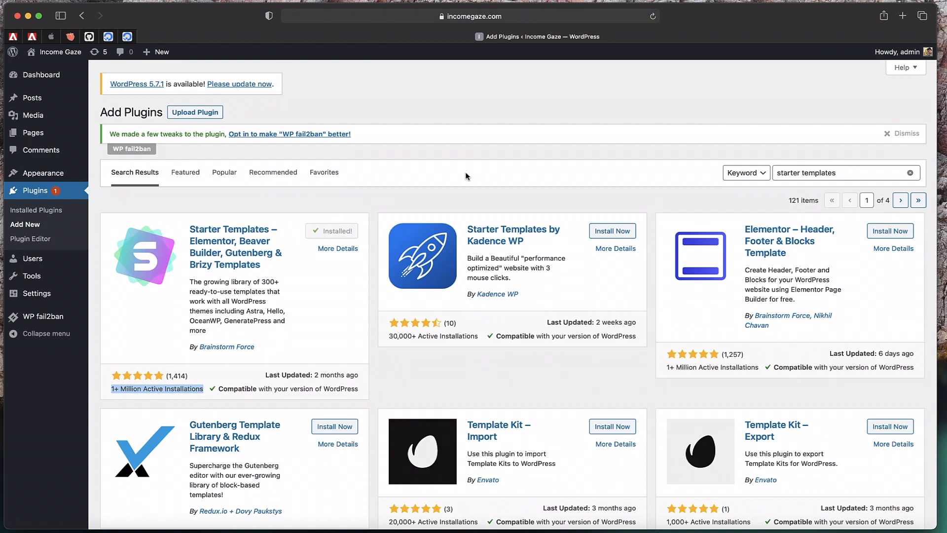
pyautogui.click(343, 229)
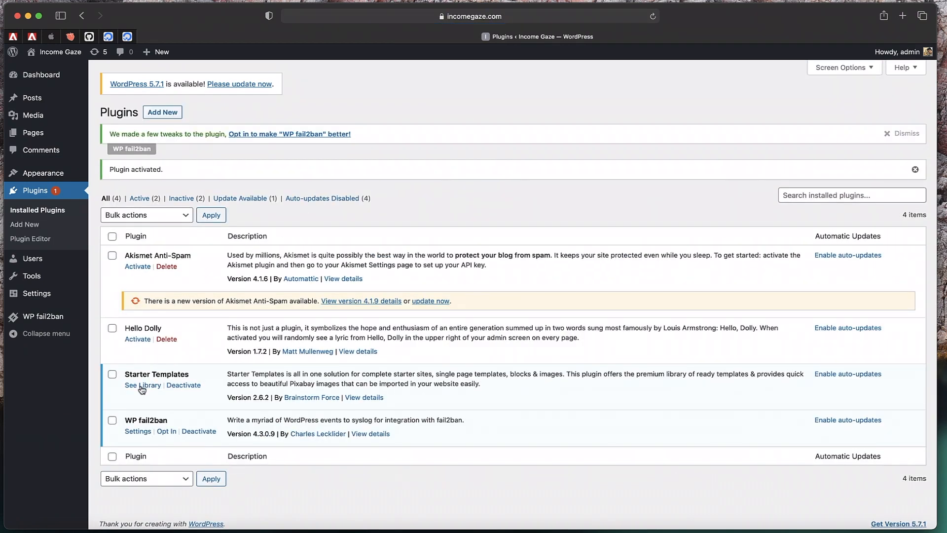
# Pick the Mountain template from Appearance > Starter Templates and choose Import Complete Site
pyautogui.moveTo(41, 176)
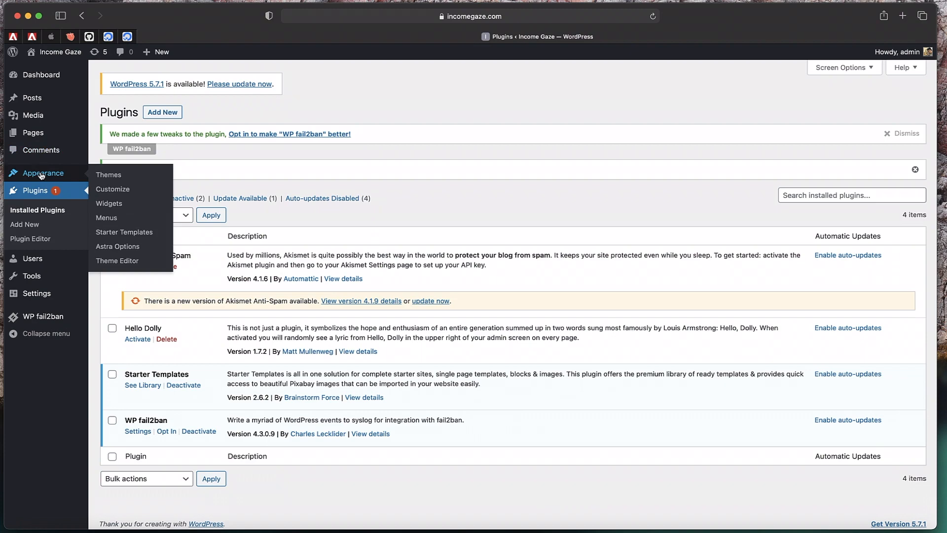
pyautogui.click(40, 178)
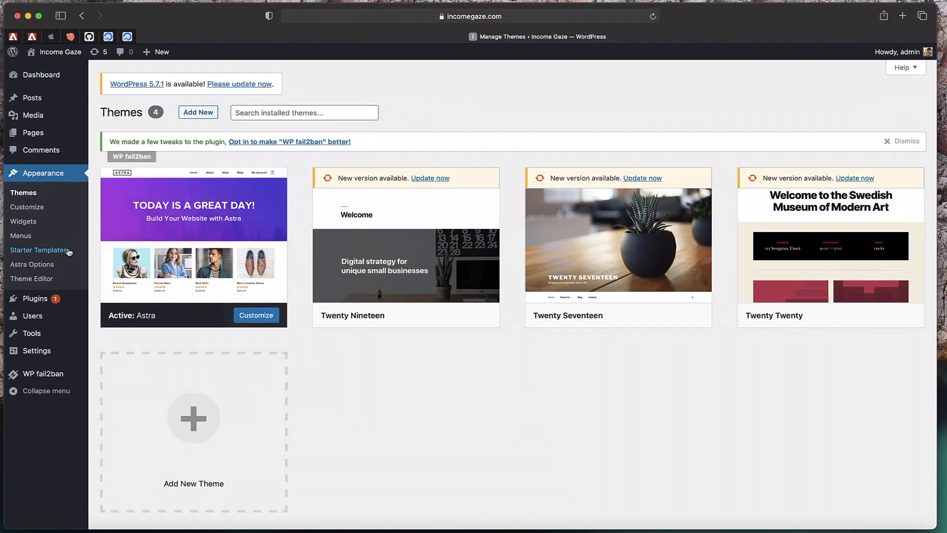
pyautogui.click(69, 251)
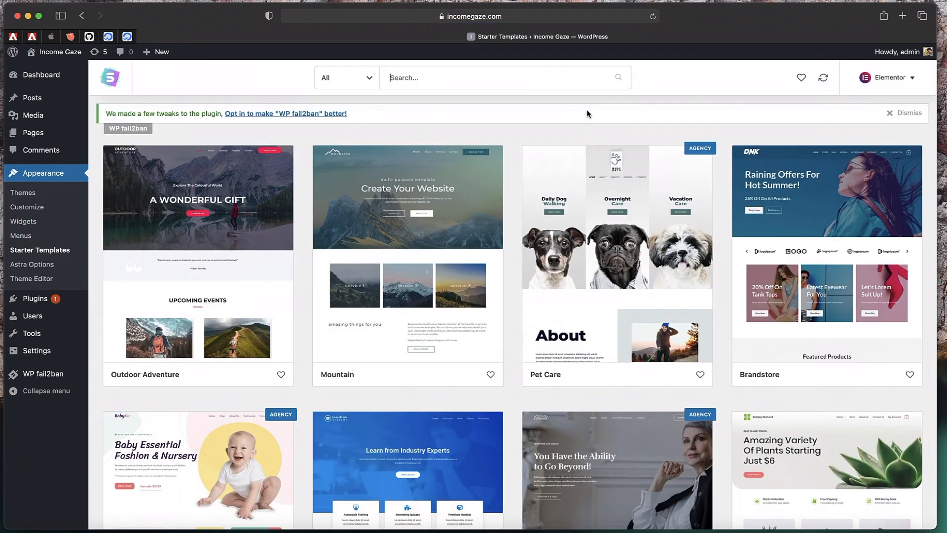
pyautogui.click(369, 321)
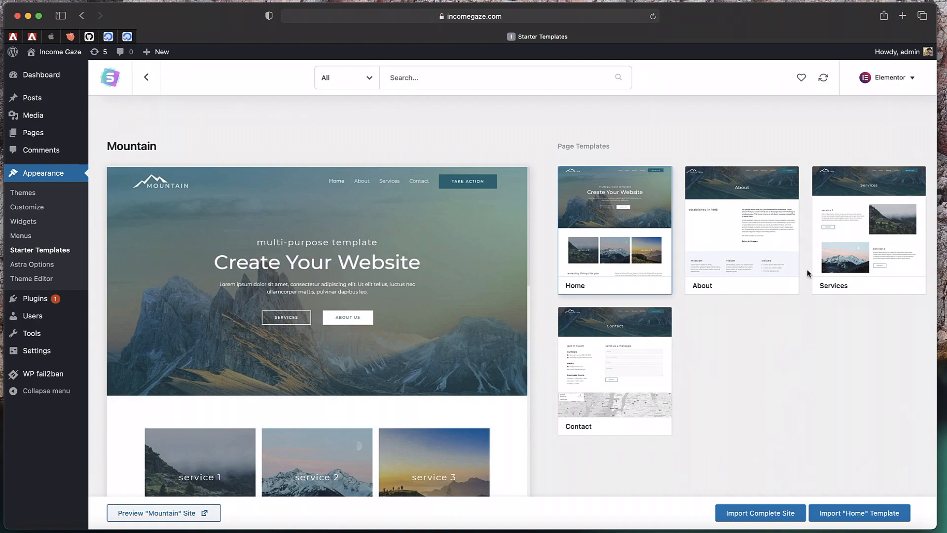
pyautogui.scroll(-8, 463, 282)
pyautogui.scroll(-5, 463, 285)
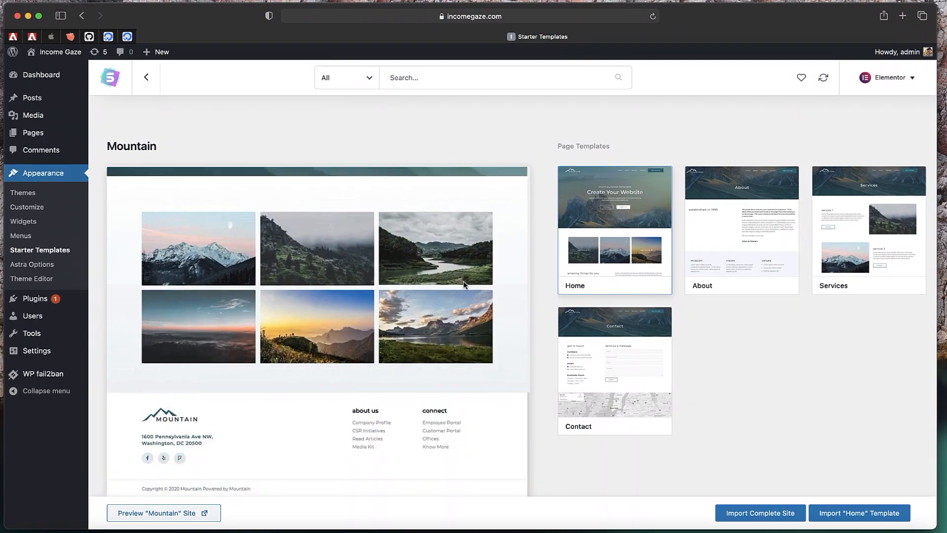
pyautogui.click(742, 513)
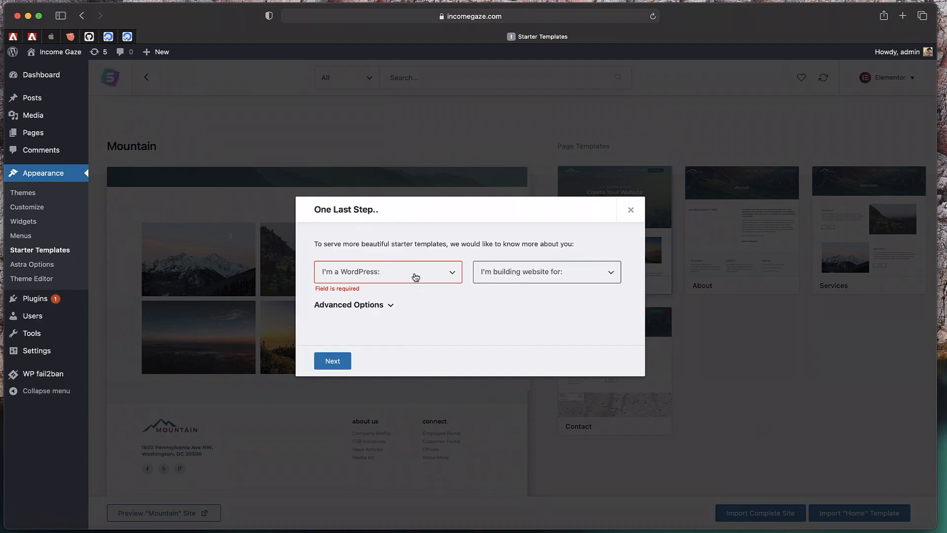
# Answer the import questionnaire with Beginner experience level and a site for Myself/My company
pyautogui.click(415, 276)
pyautogui.click(388, 275)
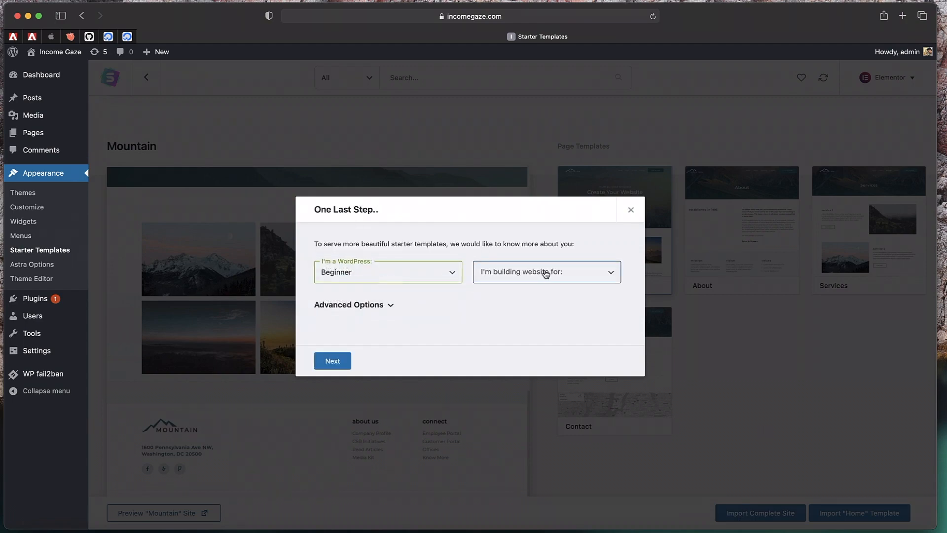
pyautogui.click(546, 275)
pyautogui.click(524, 279)
pyautogui.click(338, 360)
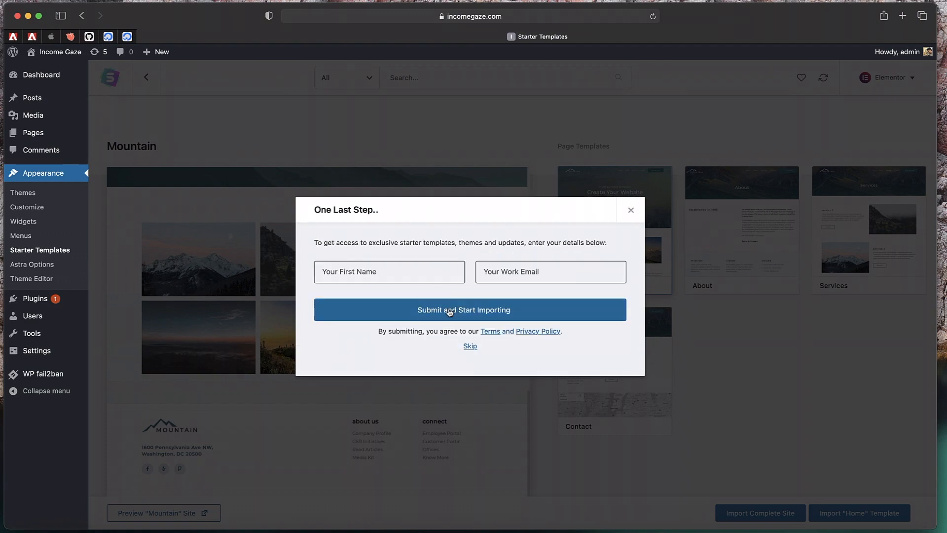
# Fill in the first name and e-mail fields, then dismiss the Imported Successfully message
pyautogui.click(379, 274)
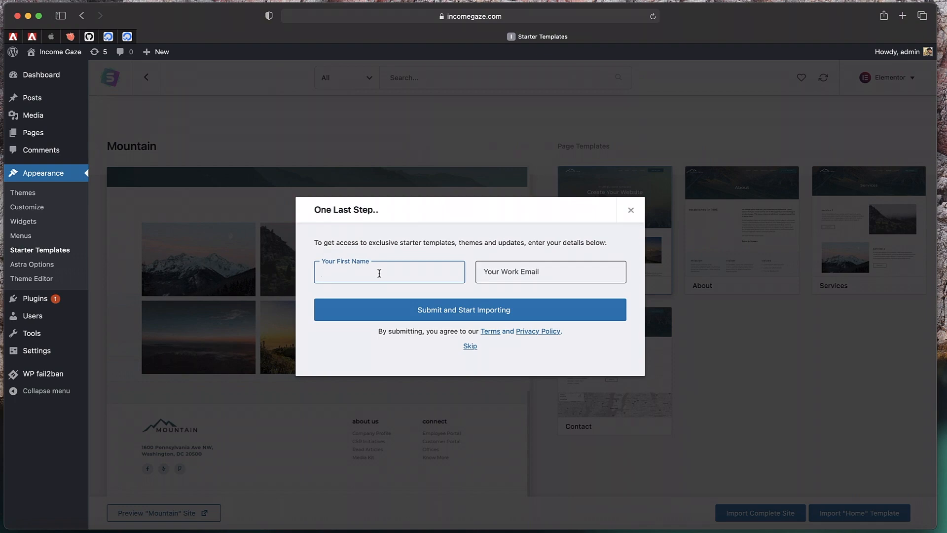
pyautogui.write('karthok')
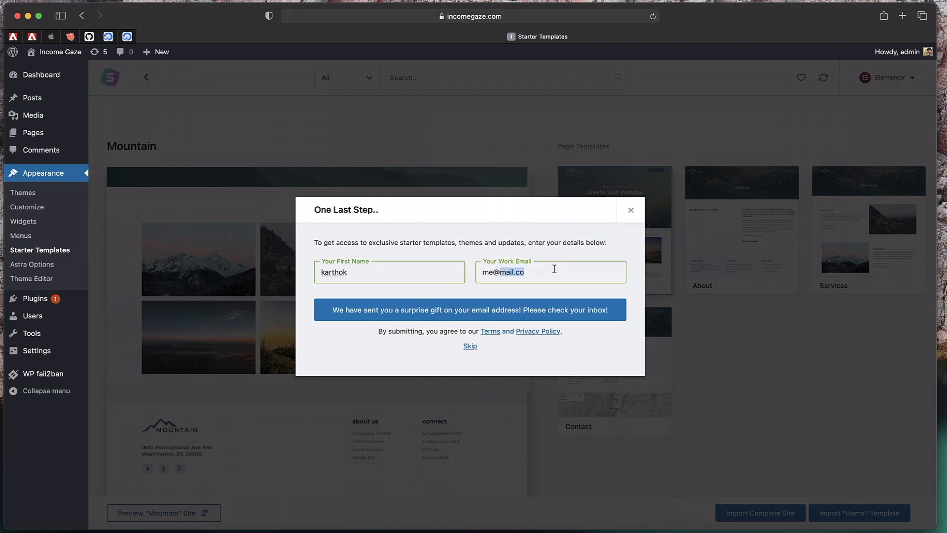
pyautogui.tripleClick(554, 269)
pyautogui.write('he')
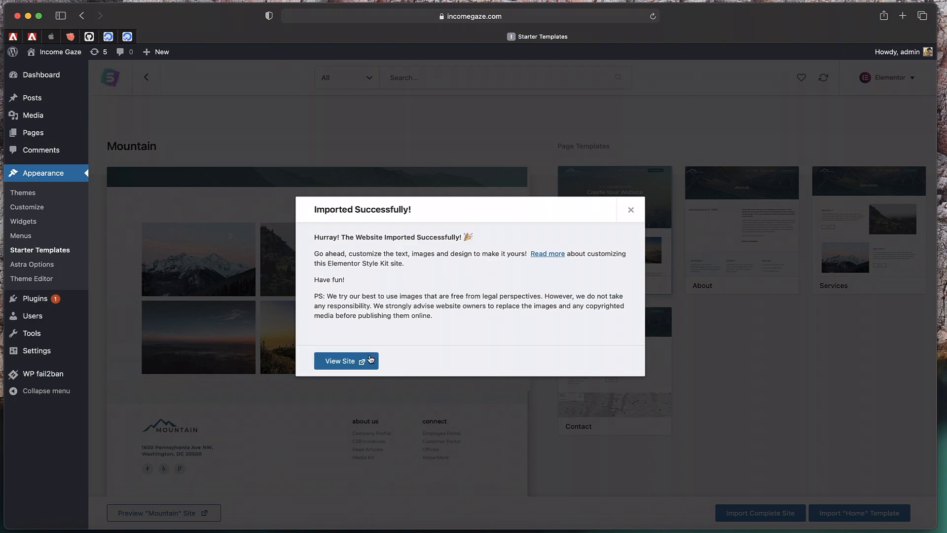
pyautogui.click(631, 210)
# Open the live incomegaze.com site from the Income Gaze > Visit Site menu
pyautogui.moveTo(60, 59)
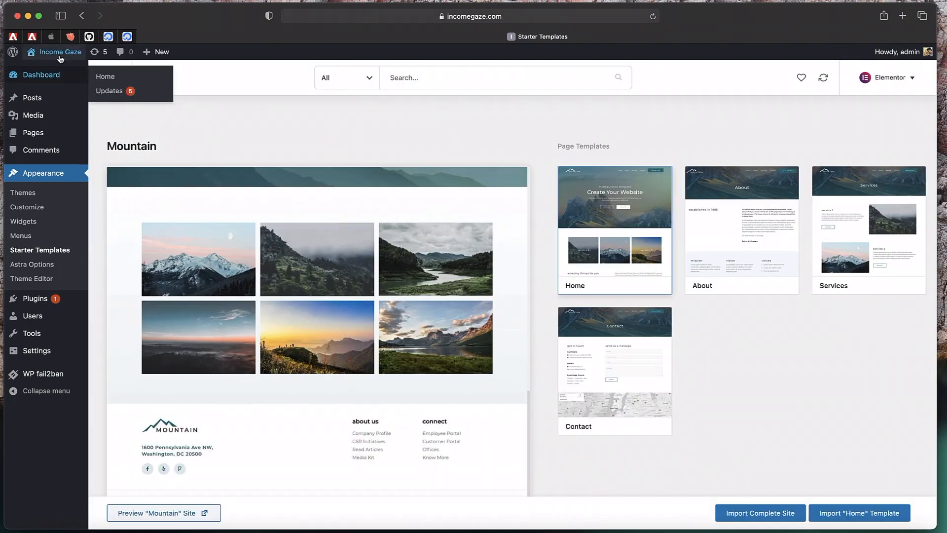
pyautogui.keyDown('super'); pyautogui.click(60, 71); pyautogui.keyUp('super')
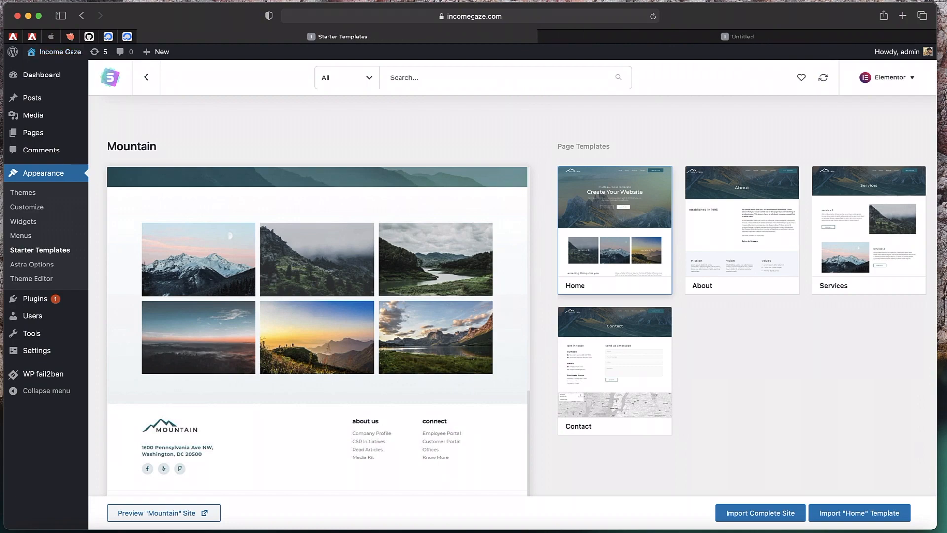
pyautogui.click(701, 35)
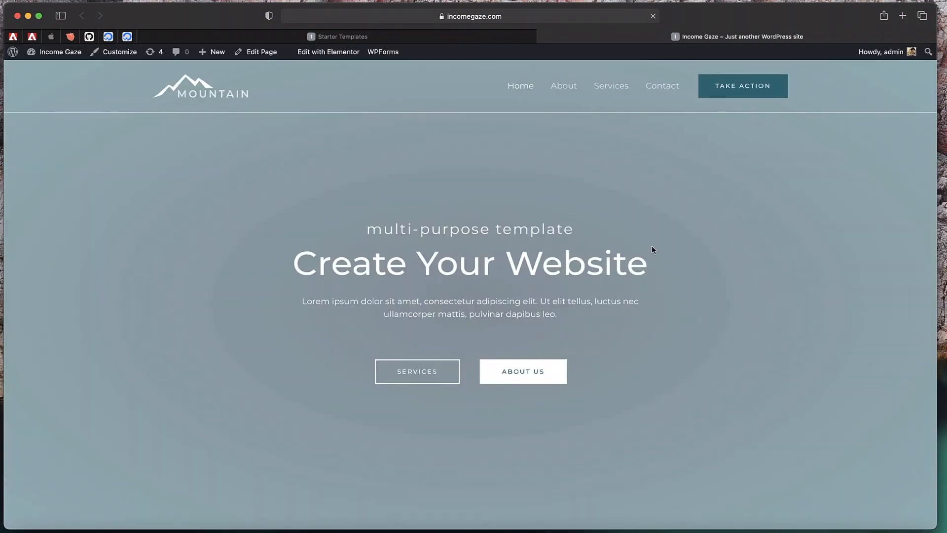
# Scroll through the Mountain 'Create Your Website' homepage, then close it and reload Starter Templates
pyautogui.scroll(-10, 651, 246)
pyautogui.scroll(-15, 652, 249)
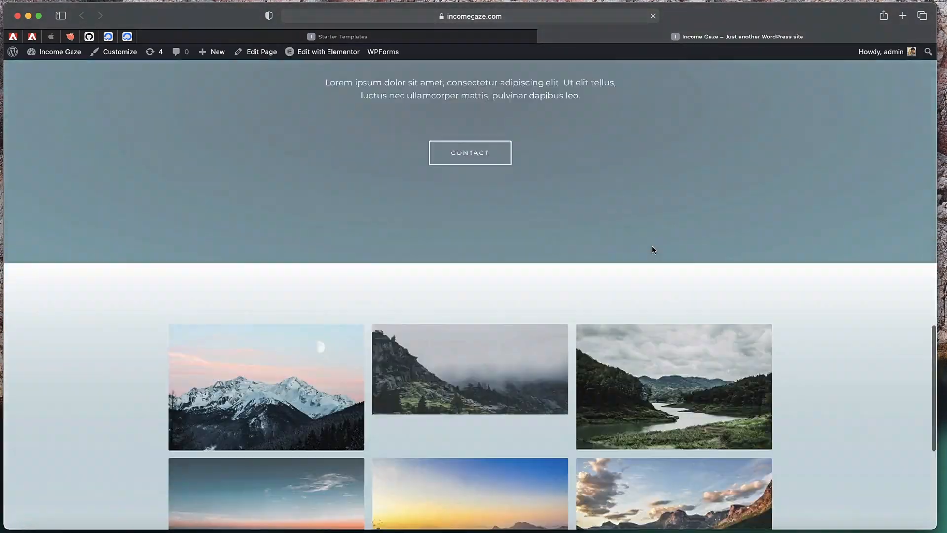
pyautogui.scroll(-1, 651, 249)
pyautogui.scroll(20, 652, 250)
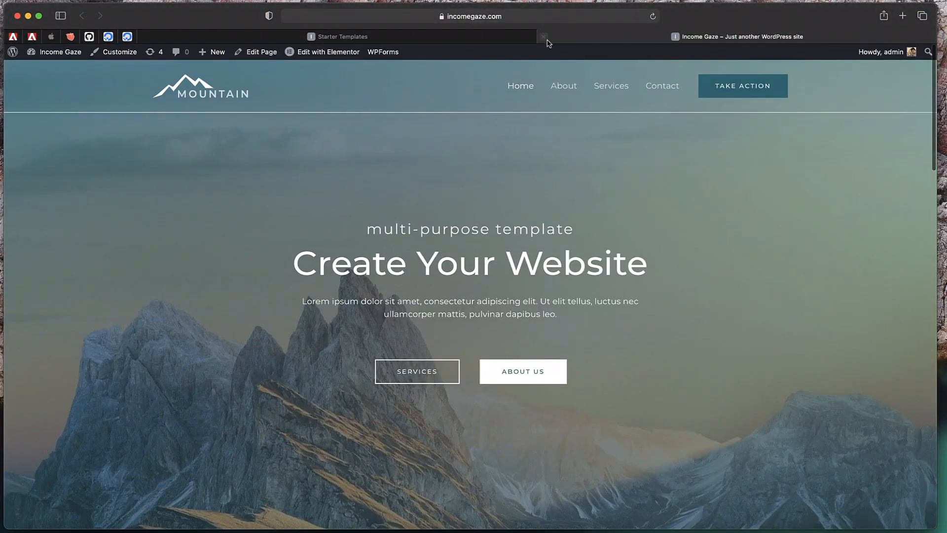
pyautogui.click(543, 37)
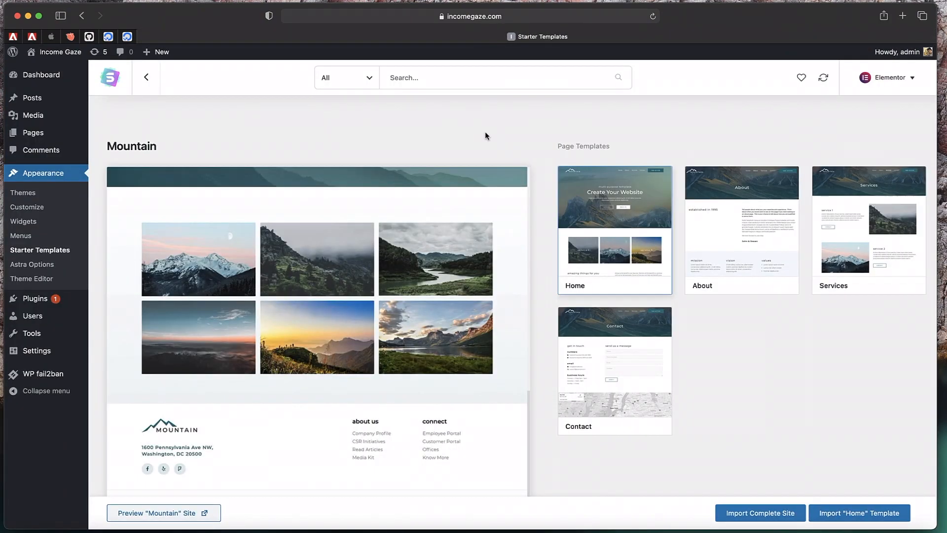
pyautogui.click(45, 255)
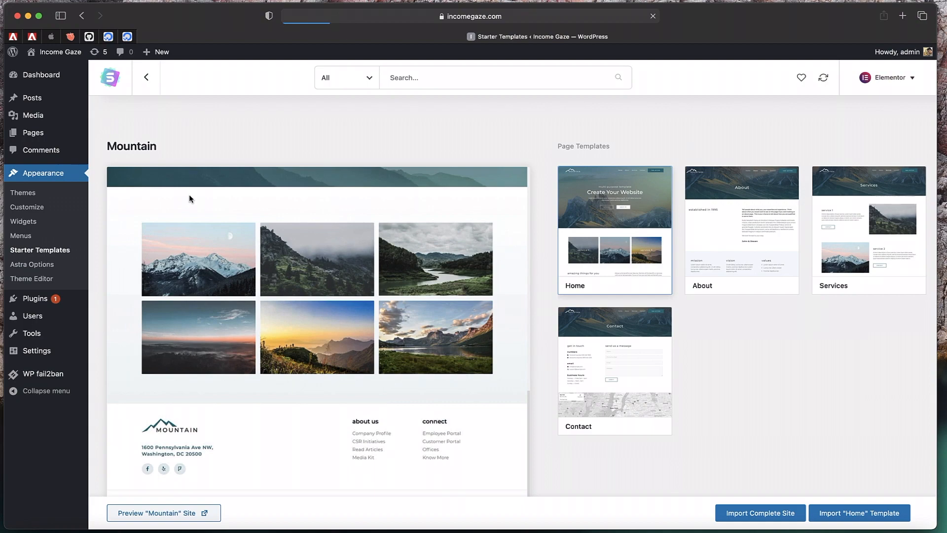